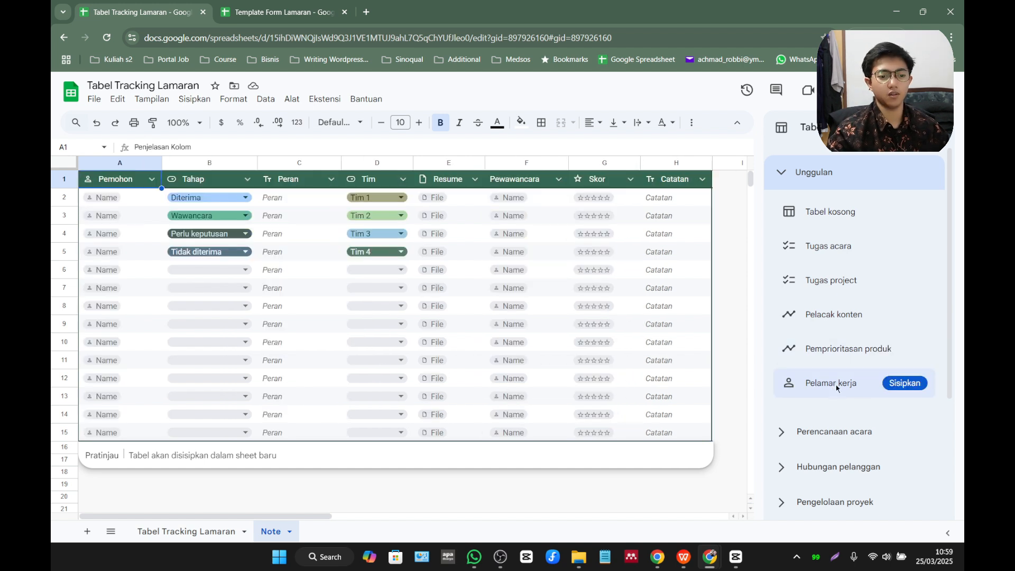
# Insert the Pelamar kerja table template and rename its Pemohon header to Nama Perusahaan.
pyautogui.click(900, 386)
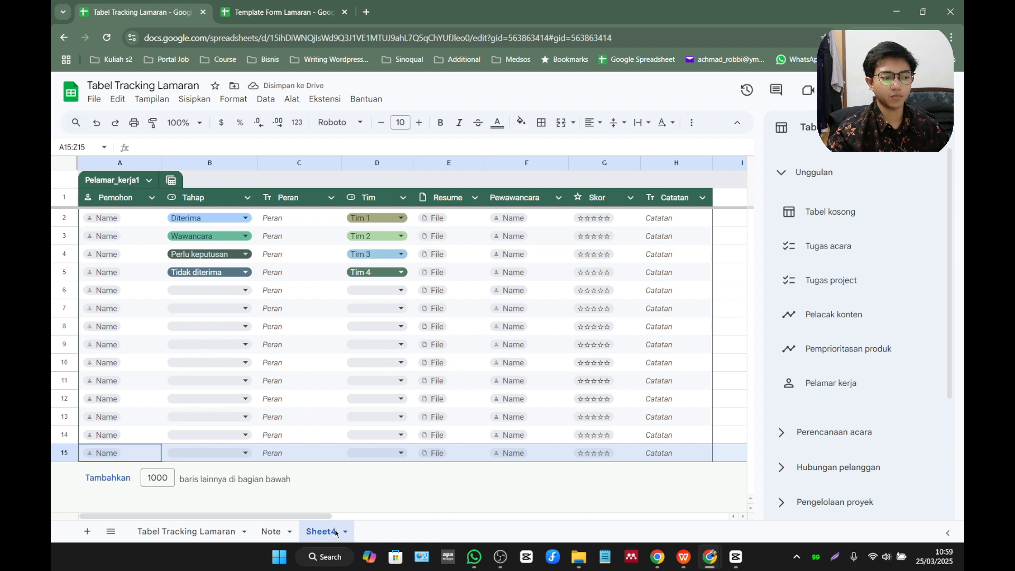
pyautogui.moveTo(788, 212)
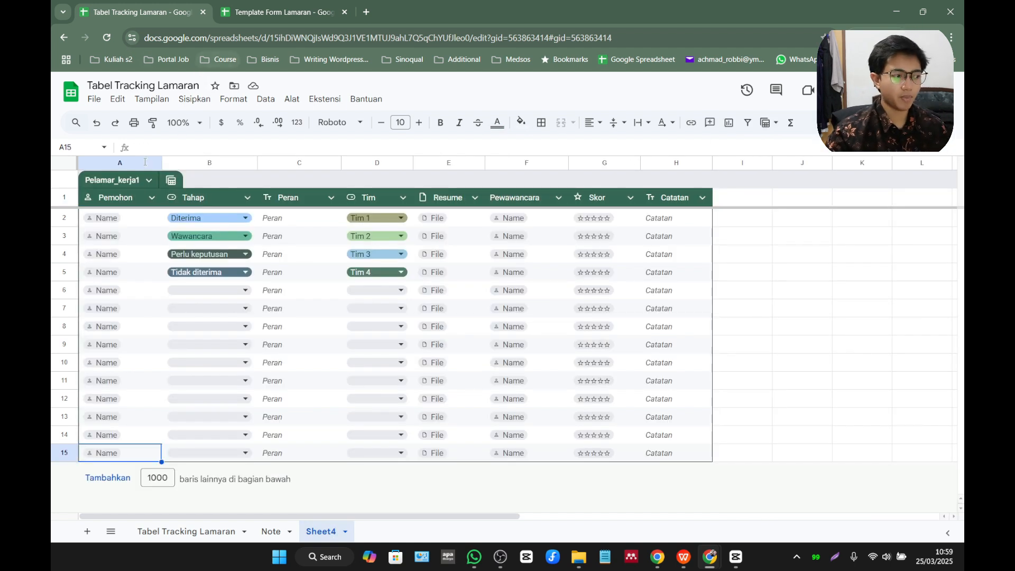
pyautogui.doubleClick(130, 195)
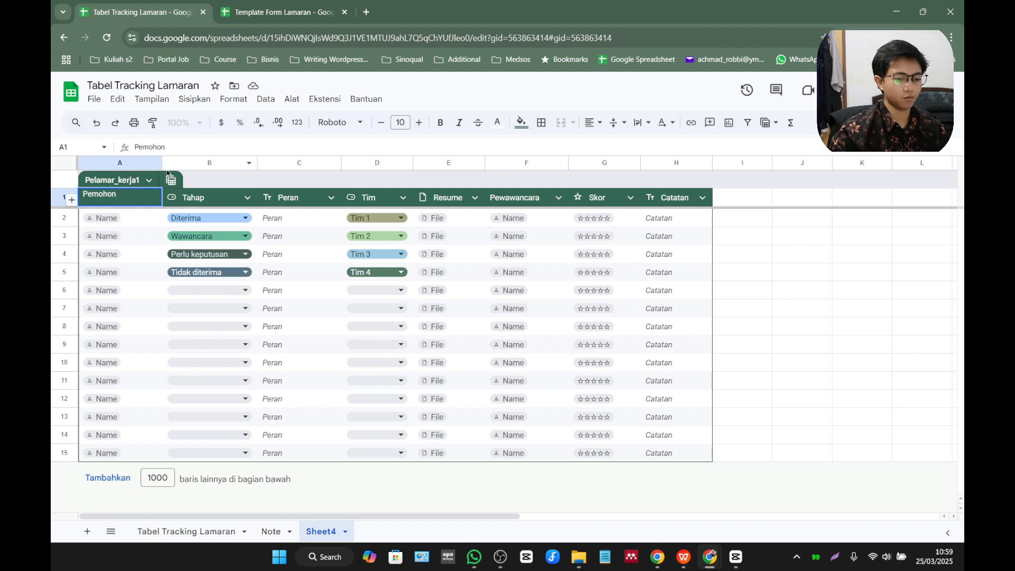
pyautogui.press('BackSpace')
pyautogui.press('BackSpace')
pyautogui.press('BackSpace')
pyautogui.write('Nama')
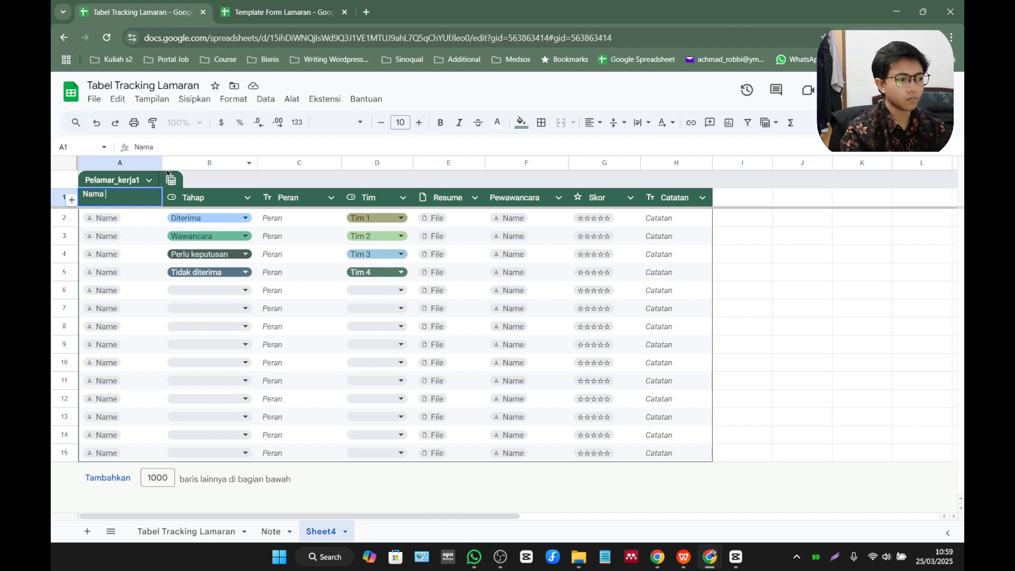
pyautogui.write(' Perusahaa')
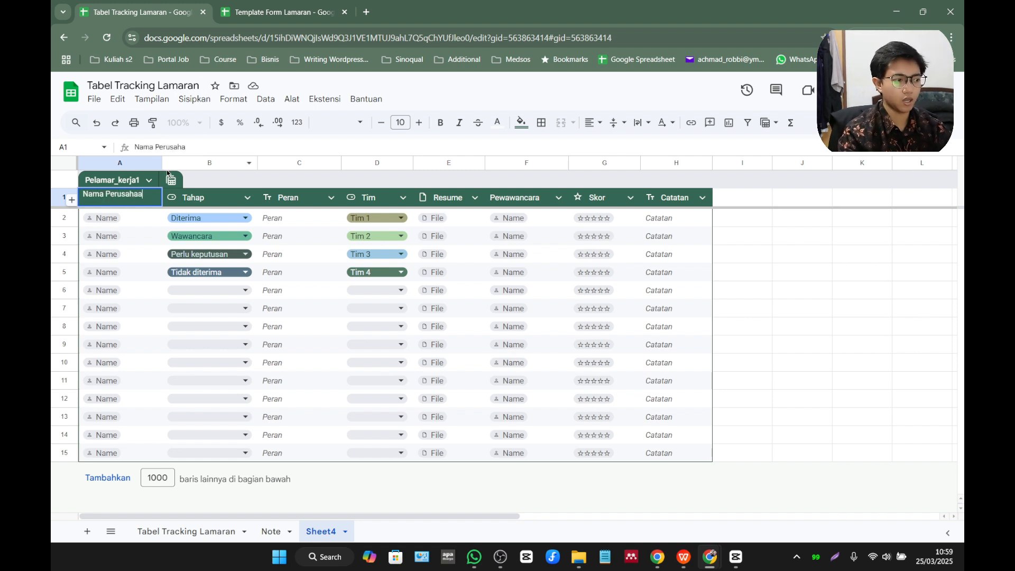
pyautogui.write('n')
pyautogui.press('Return')
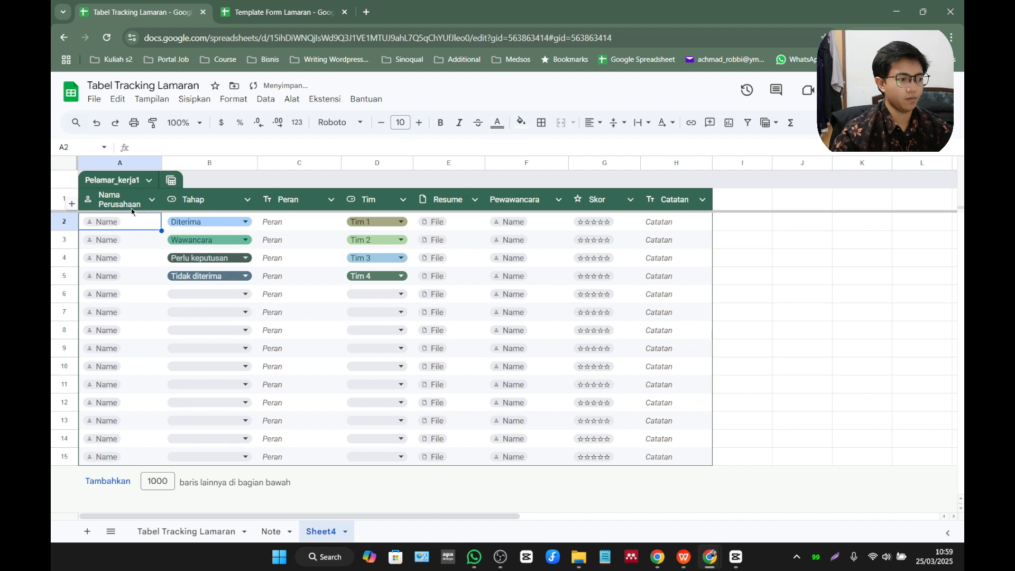
# Change the Nama Perusahaan column type to Teks and widen column A so the header fits on one line.
pyautogui.click(132, 209)
pyautogui.click(151, 201)
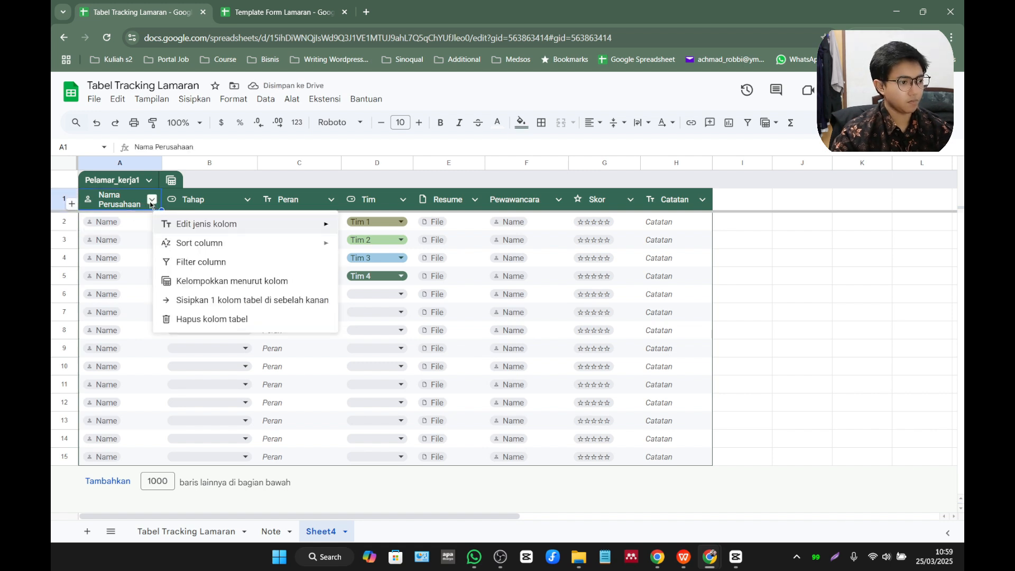
pyautogui.moveTo(188, 228)
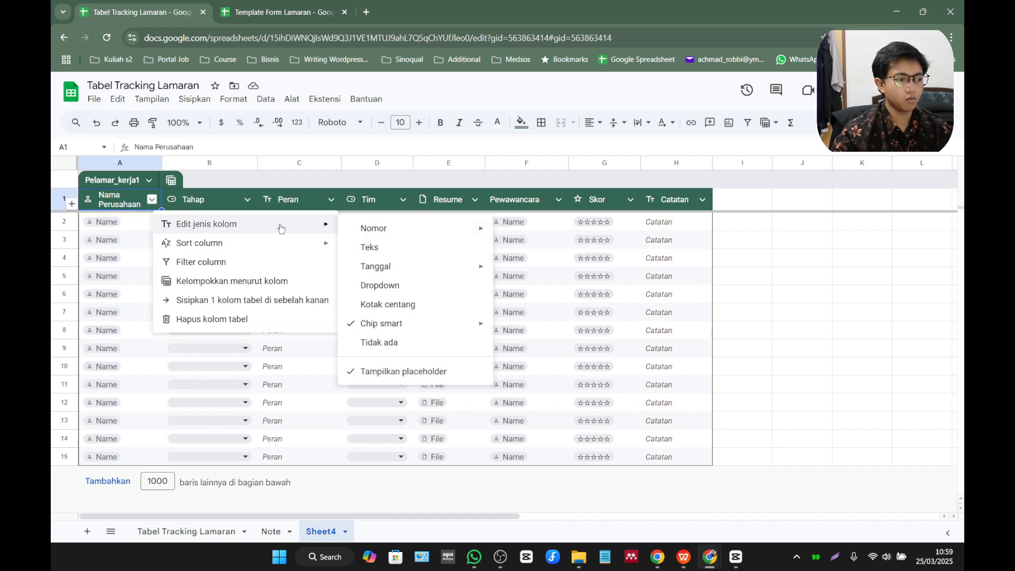
pyautogui.click(383, 247)
pyautogui.click(121, 241)
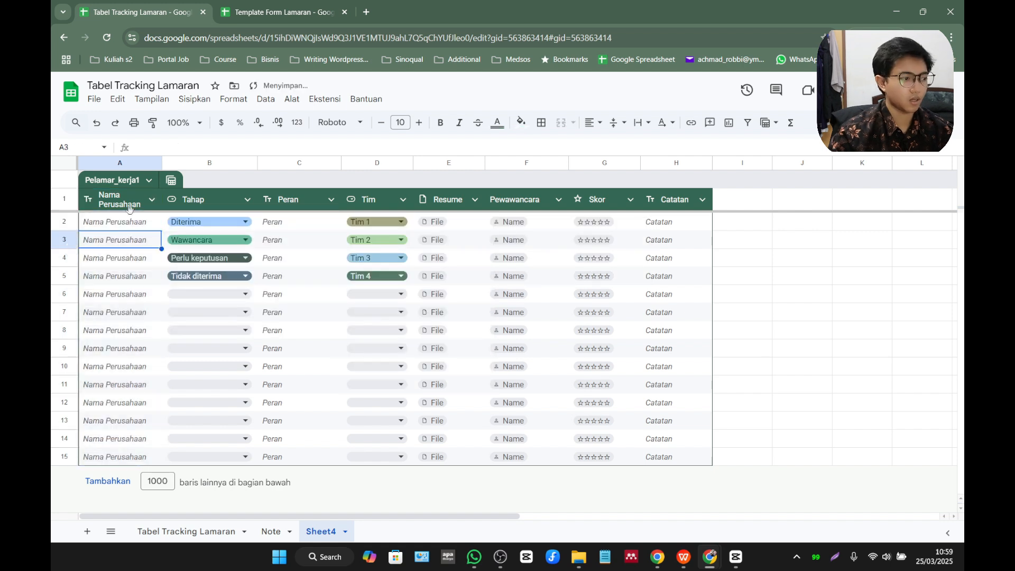
pyautogui.moveTo(162, 163); pyautogui.dragTo(182, 162)
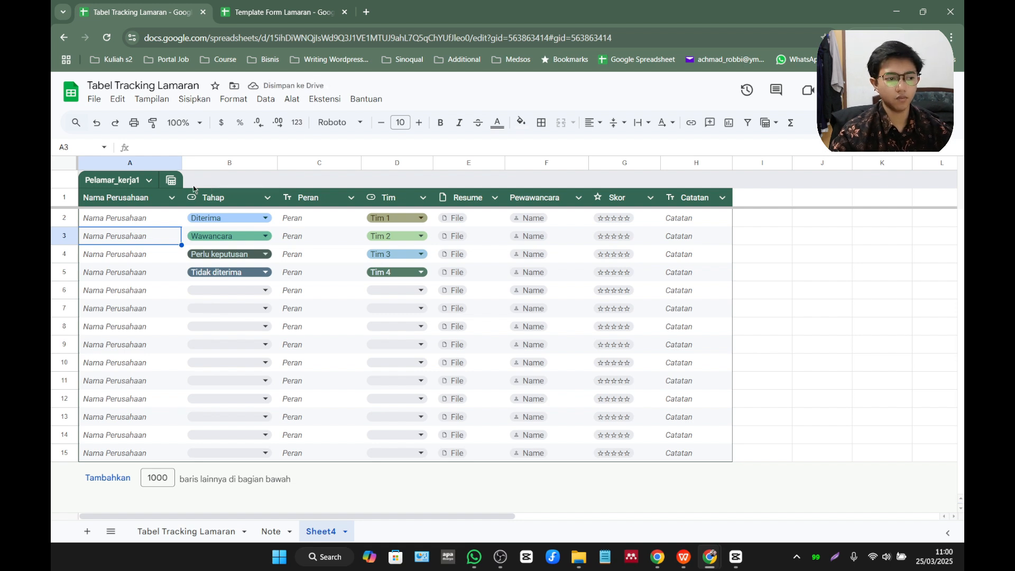
# Insert one column directly after Nama Perusahaan and name its header Posisi Pekerjaan.
pyautogui.click(161, 163)
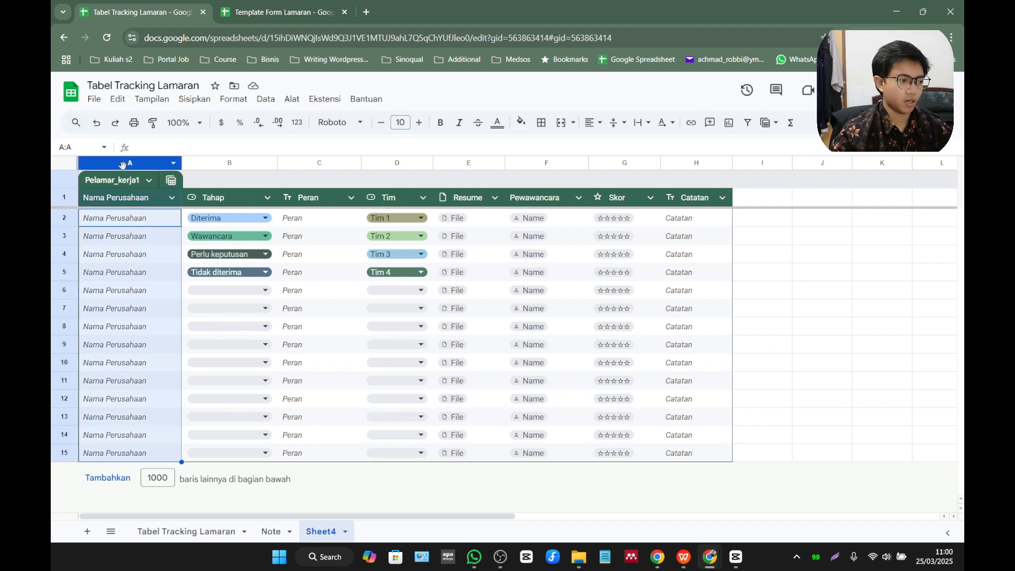
pyautogui.rightClick(152, 162)
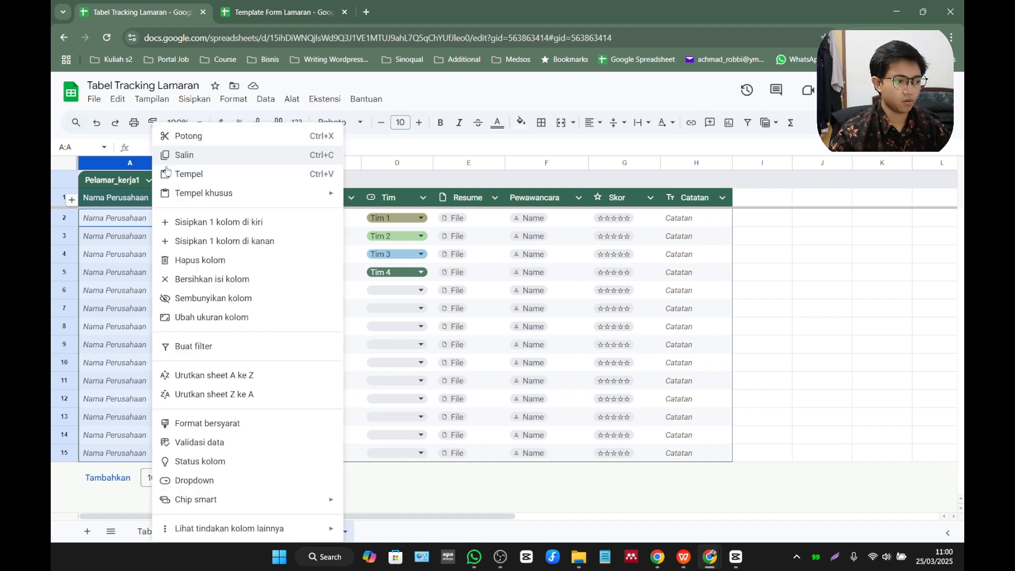
pyautogui.click(222, 241)
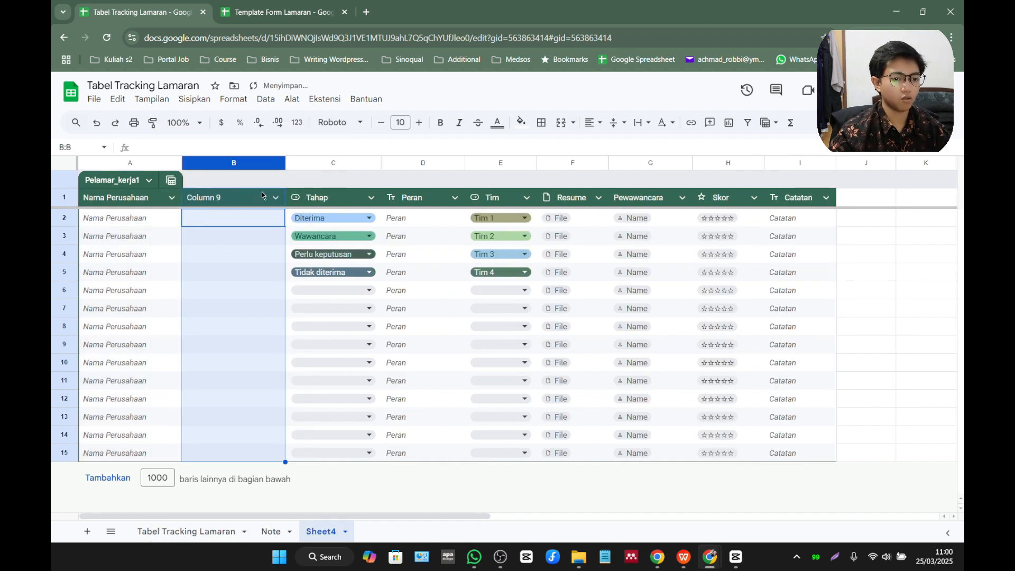
pyautogui.click(249, 205)
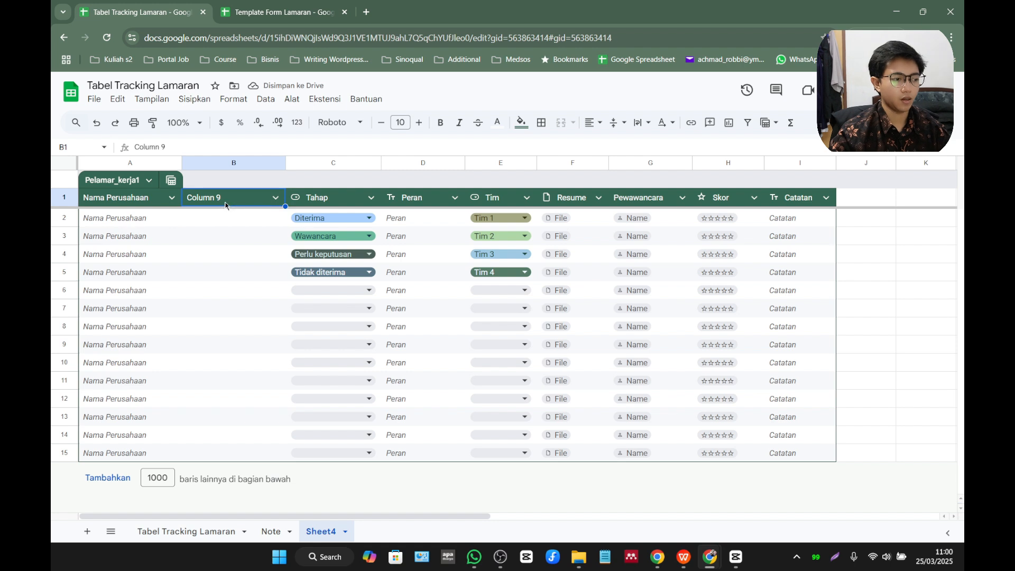
pyautogui.doubleClick(225, 197)
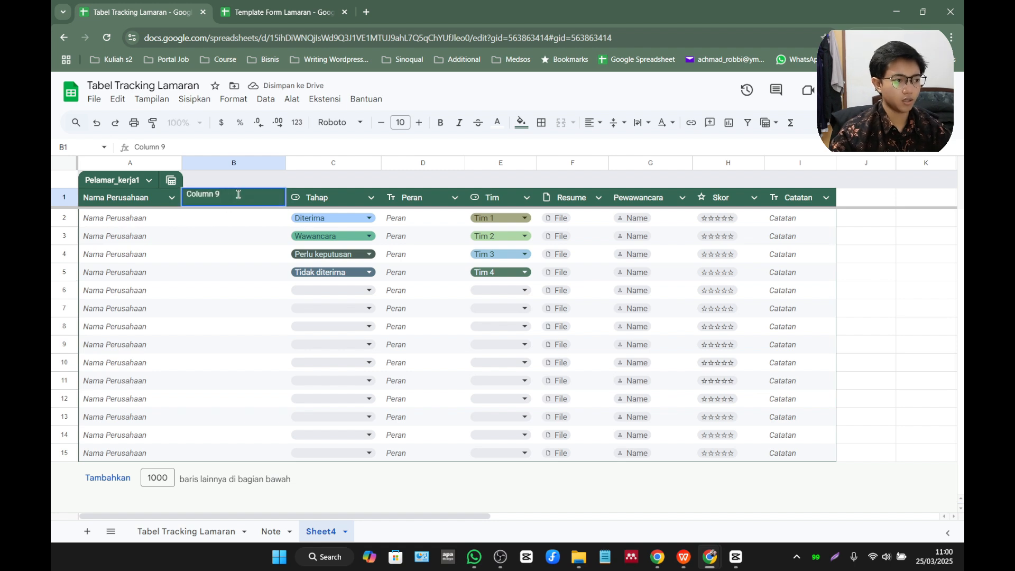
pyautogui.moveTo(238, 194); pyautogui.dragTo(183, 196)
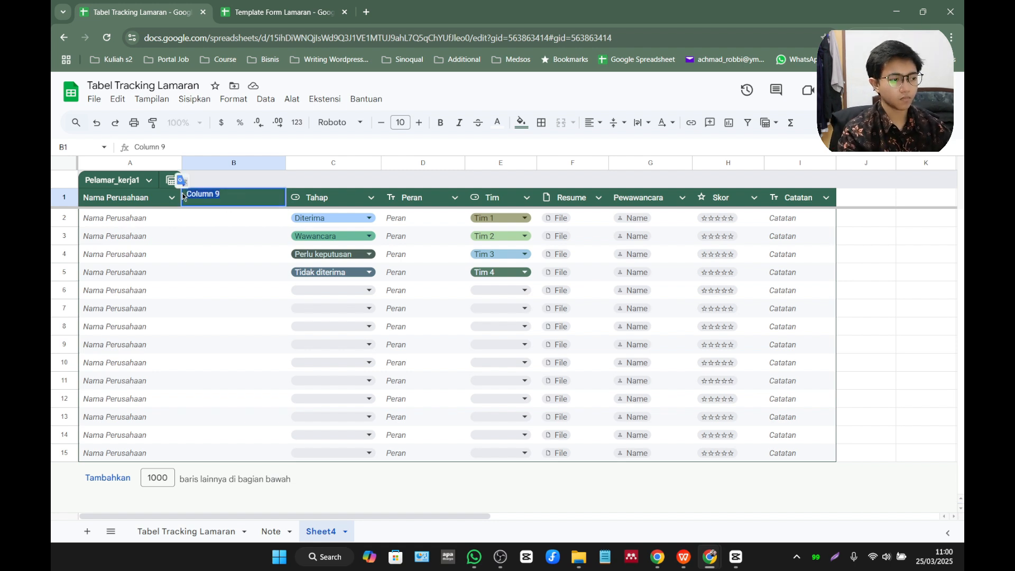
pyautogui.write('Posisis')
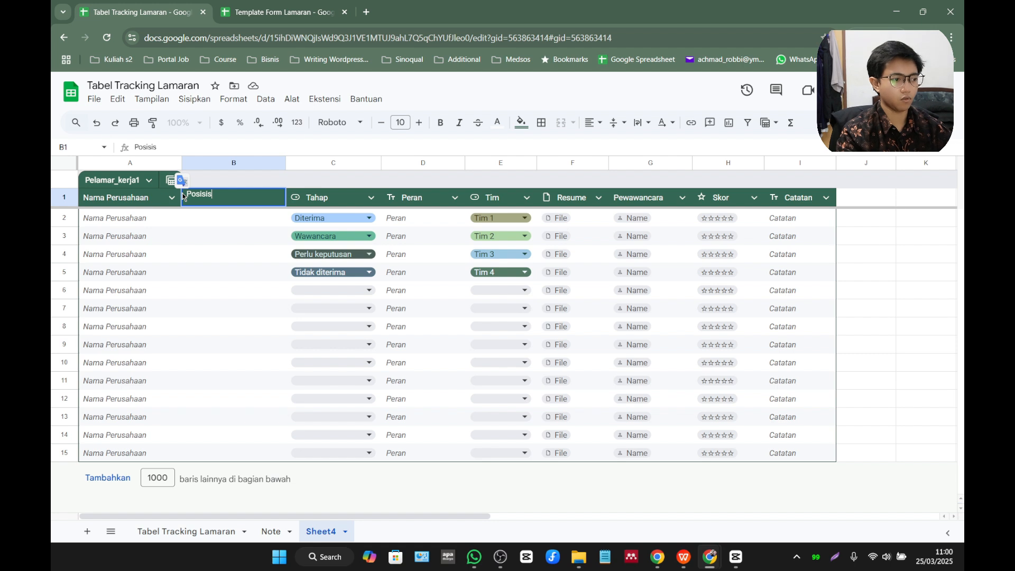
pyautogui.press('BackSpace')
pyautogui.write(' Pekerjaan')
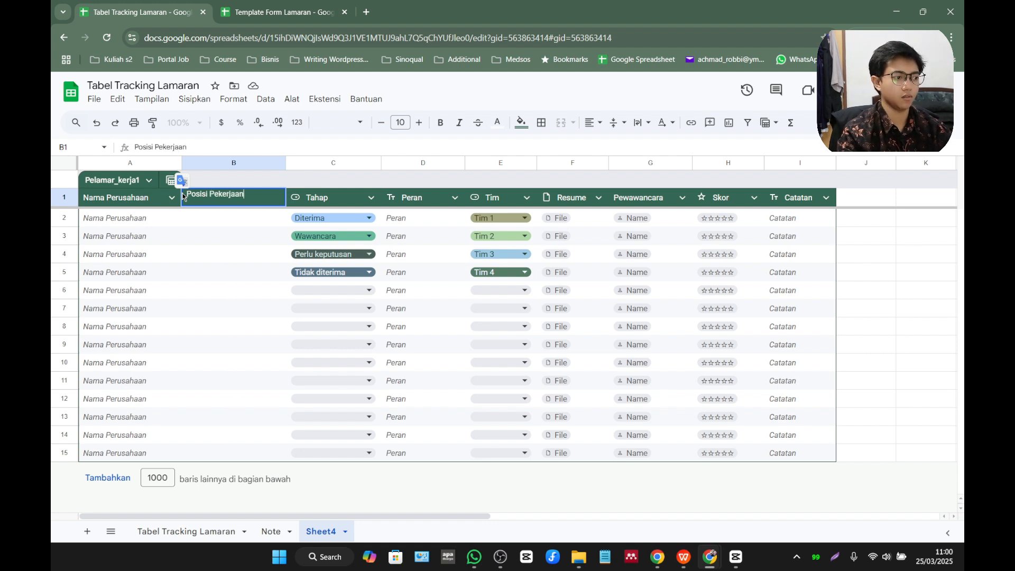
pyautogui.press('Return')
# Center the whole header row horizontally, align it to the middle vertically and set its text to wrap.
pyautogui.click(64, 199)
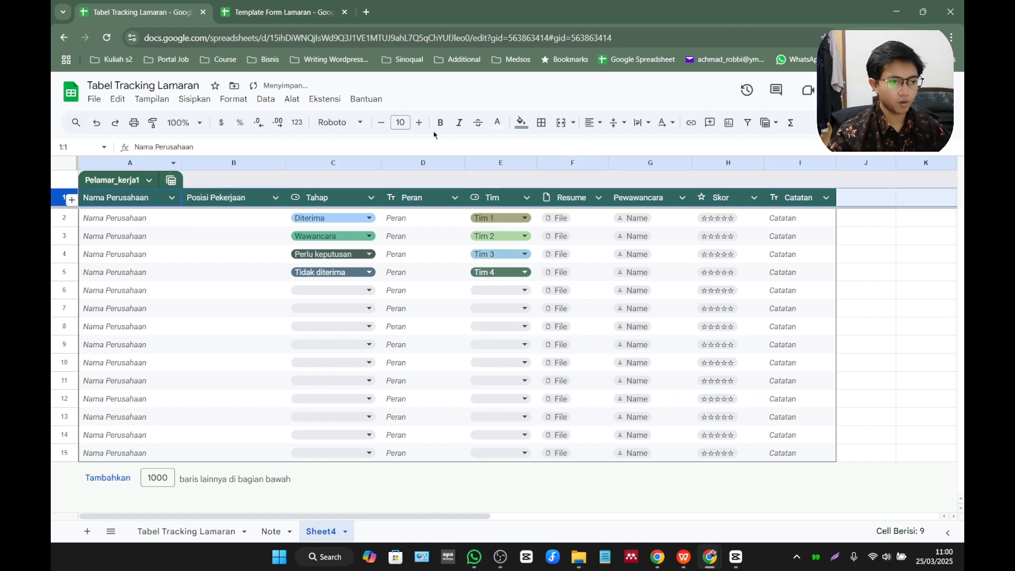
pyautogui.click(593, 123)
pyautogui.click(613, 145)
pyautogui.click(617, 125)
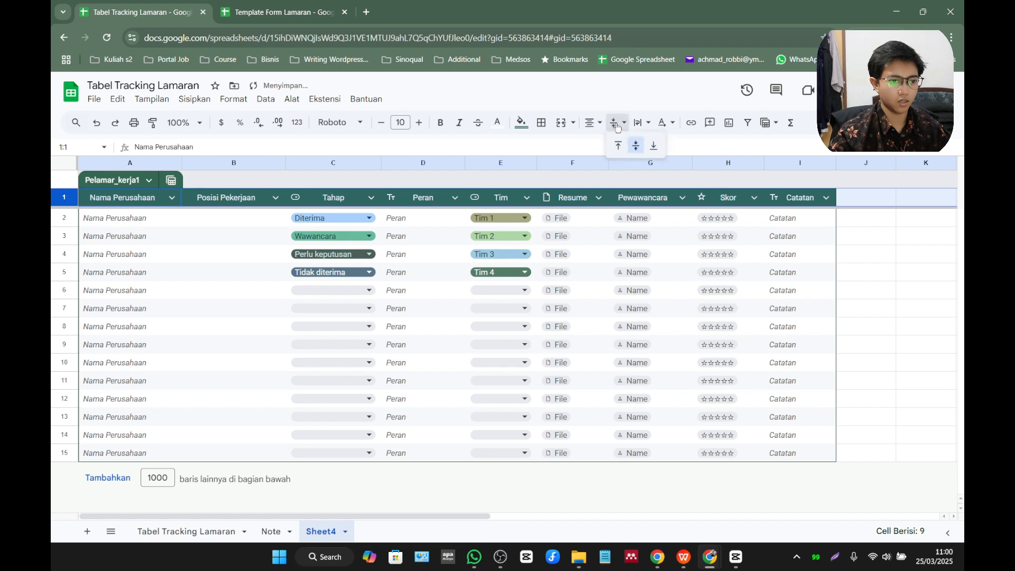
pyautogui.click(636, 146)
pyautogui.click(642, 122)
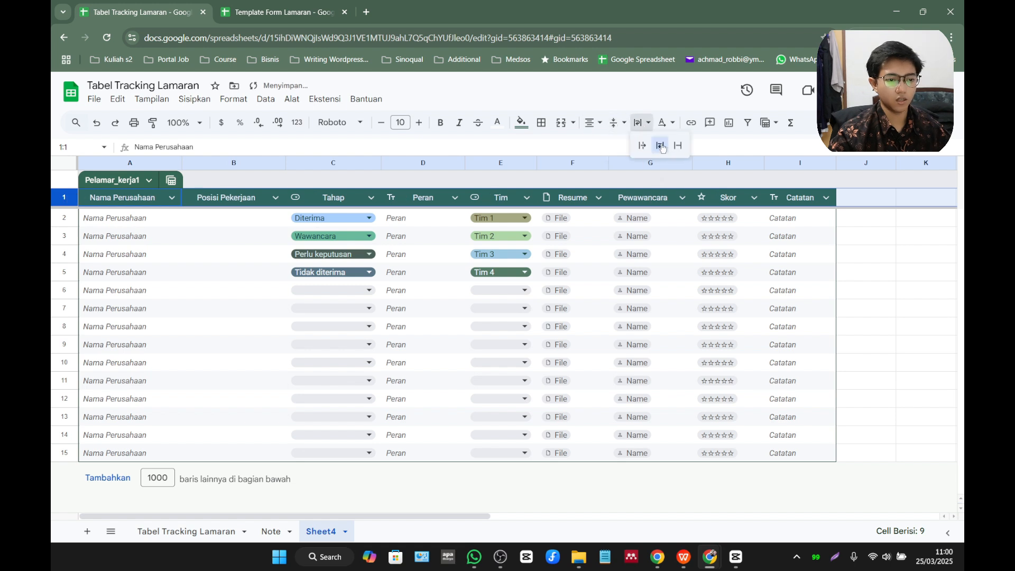
pyautogui.click(661, 146)
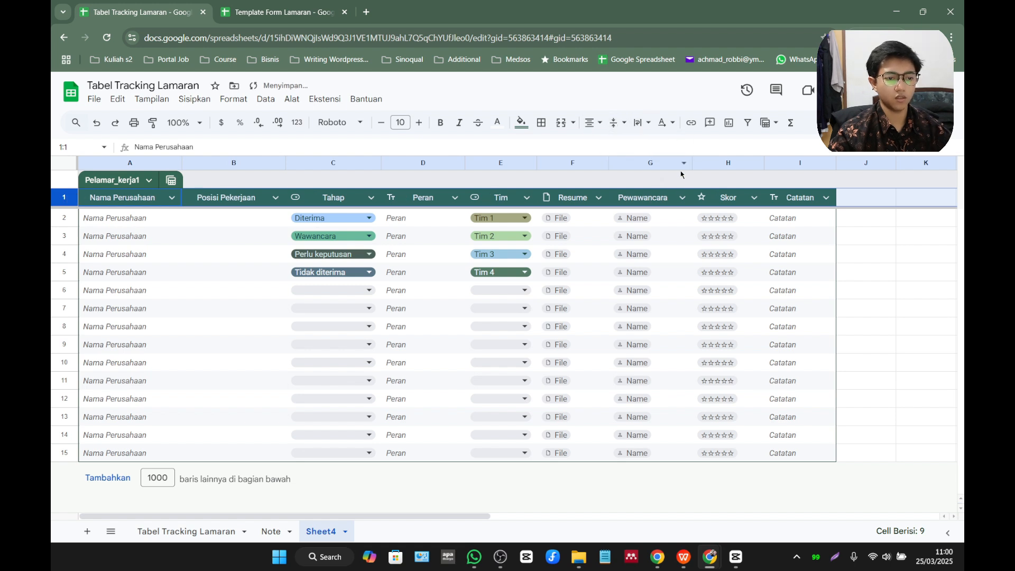
pyautogui.click(240, 198)
pyautogui.click(275, 197)
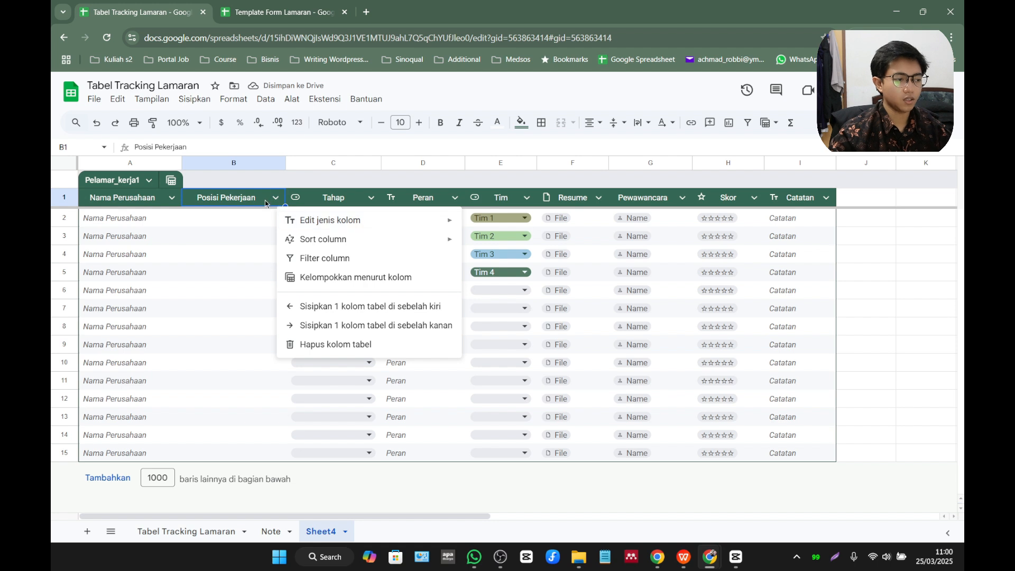
pyautogui.click(265, 218)
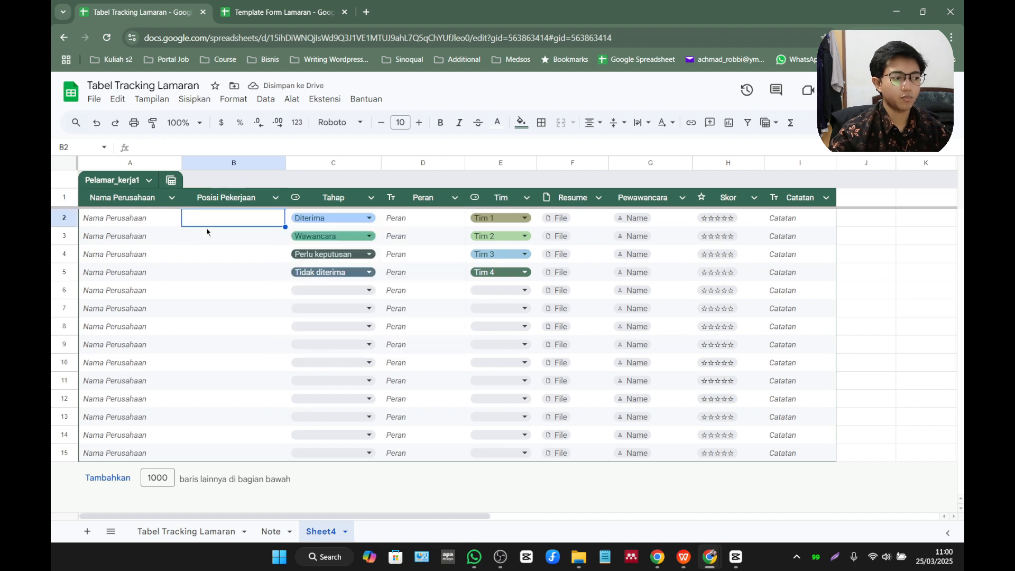
# Add 1000 more rows at the end of the sheet and return to the first rows of the table.
pyautogui.click(110, 481)
pyautogui.scroll(15, 166, 429)
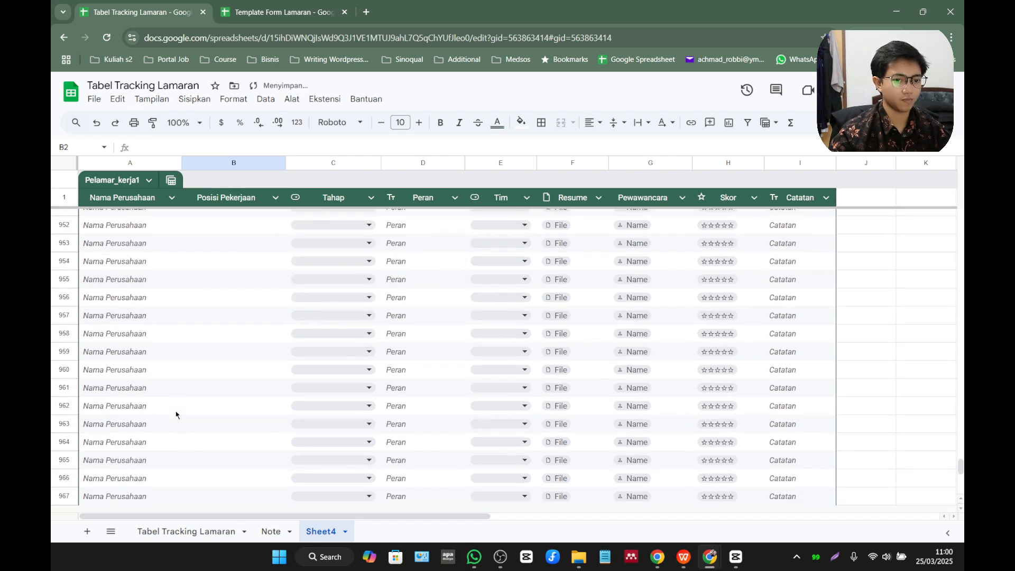
pyautogui.moveTo(965, 461); pyautogui.dragTo(965, 182)
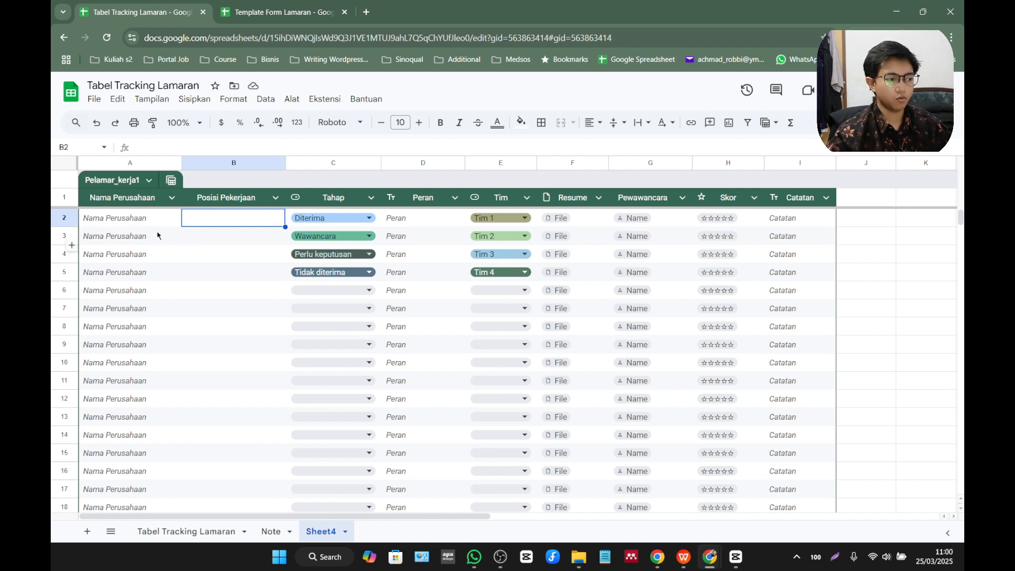
# Set the Posisi Pekerjaan column type to Teks.
pyautogui.click(276, 197)
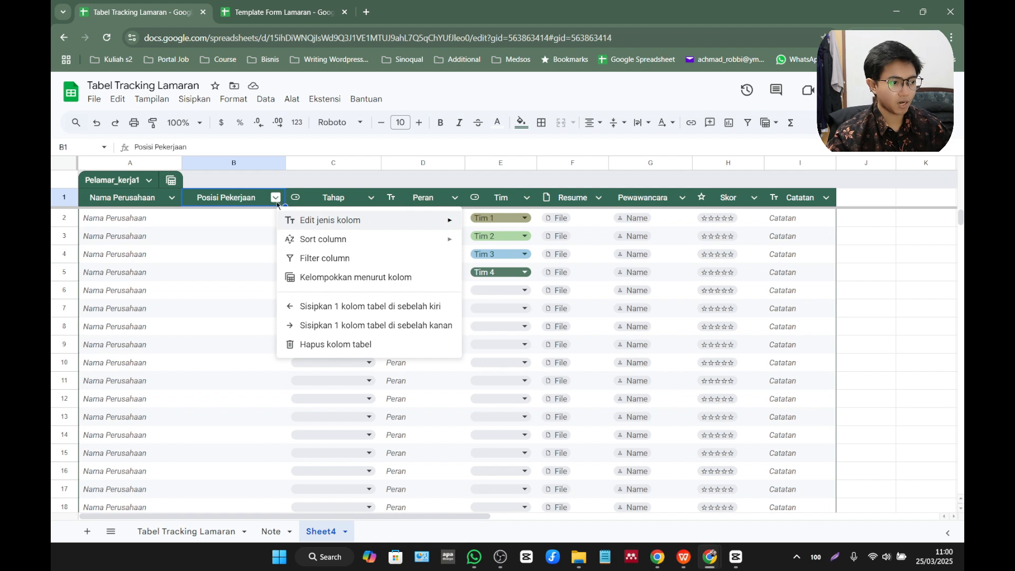
pyautogui.moveTo(309, 221)
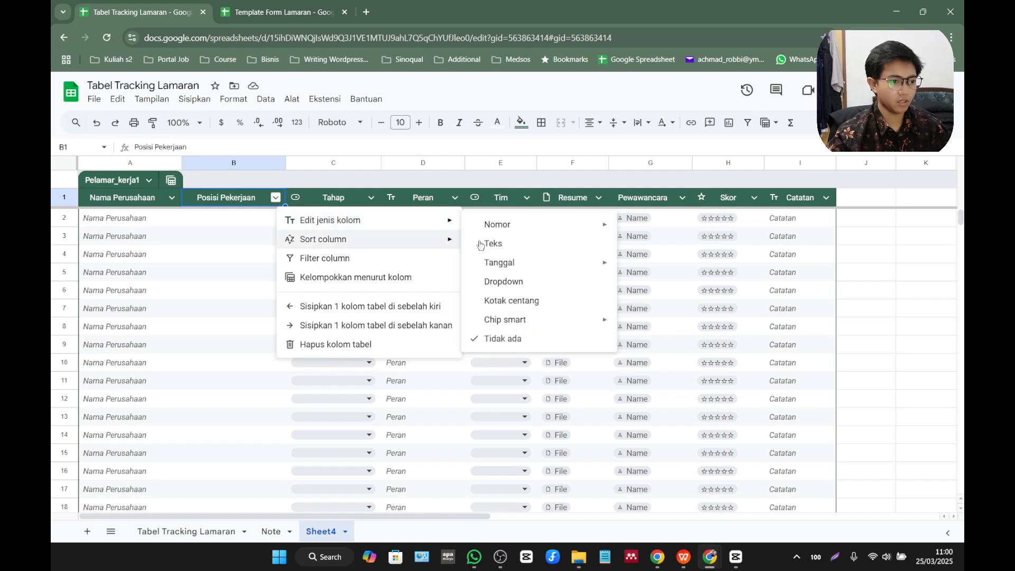
pyautogui.click(527, 245)
pyautogui.click(276, 198)
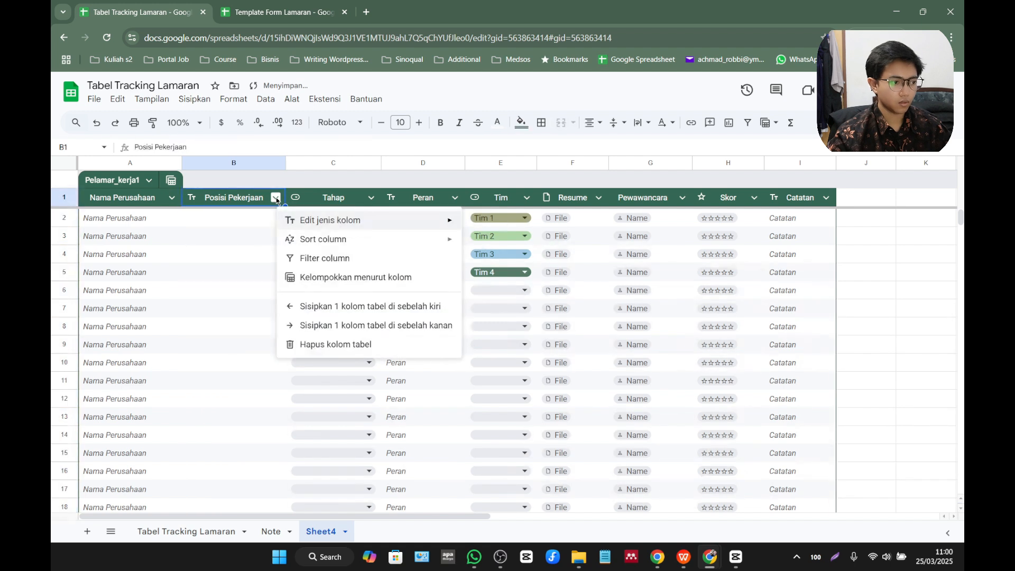
pyautogui.moveTo(327, 226)
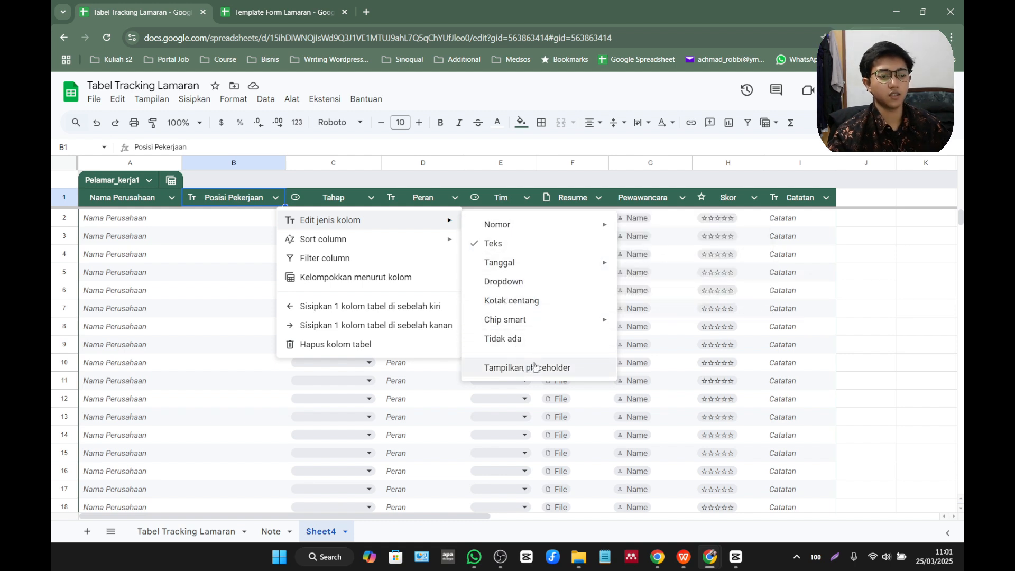
pyautogui.click(233, 241)
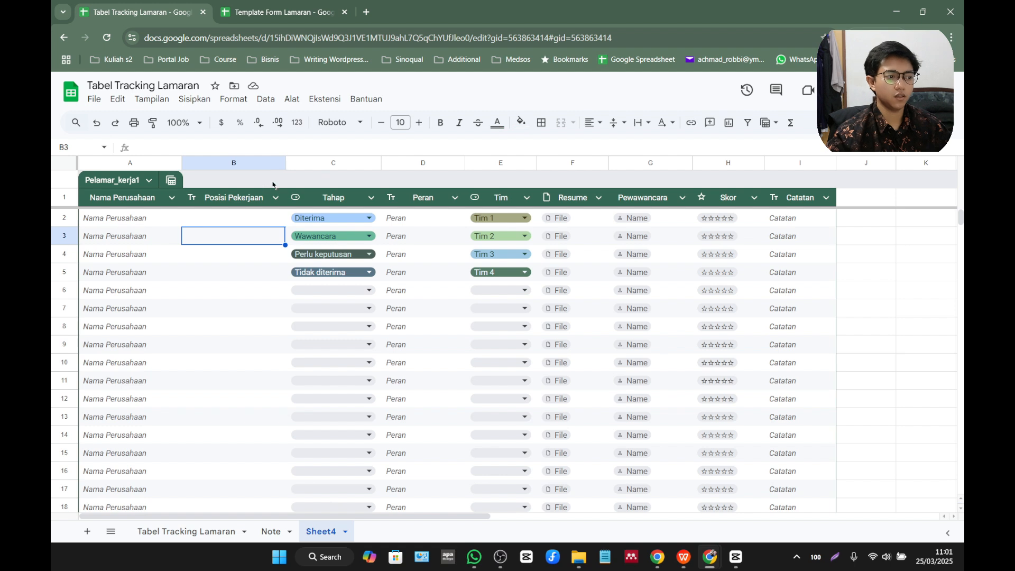
# Turn on placeholder display for the cells of the Posisi Pekerjaan column.
pyautogui.click(276, 198)
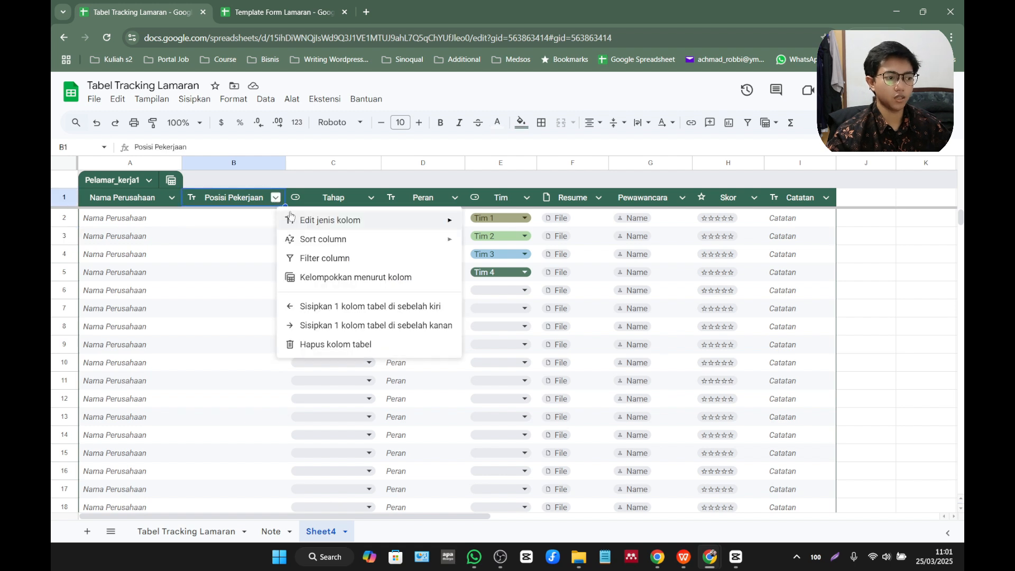
pyautogui.moveTo(296, 221)
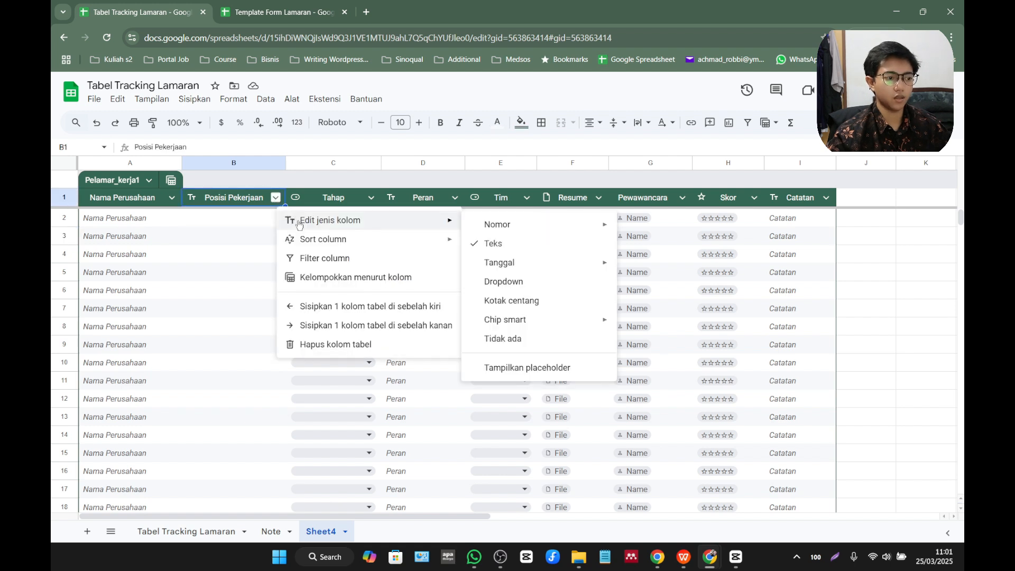
pyautogui.click(534, 371)
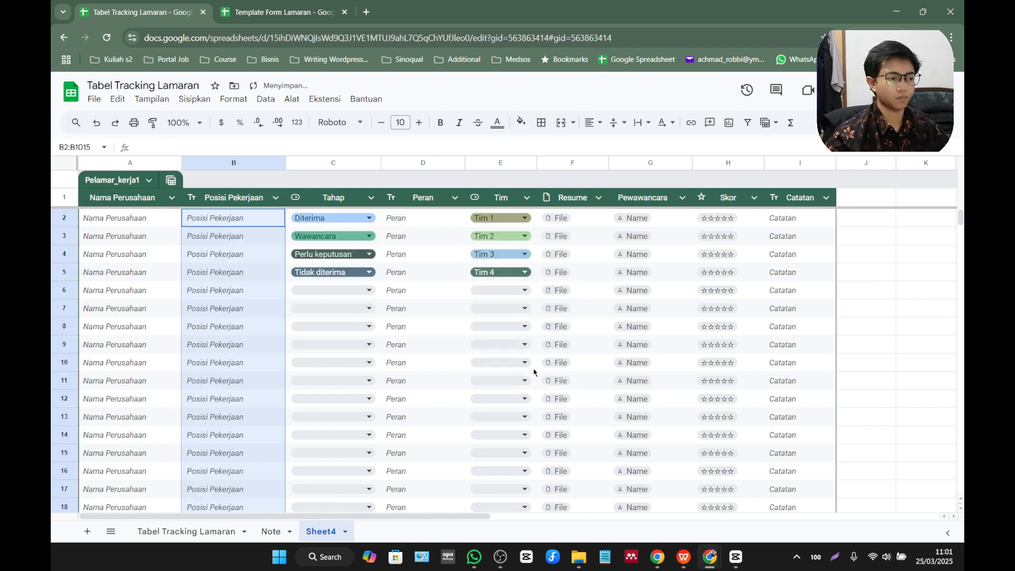
pyautogui.click(195, 259)
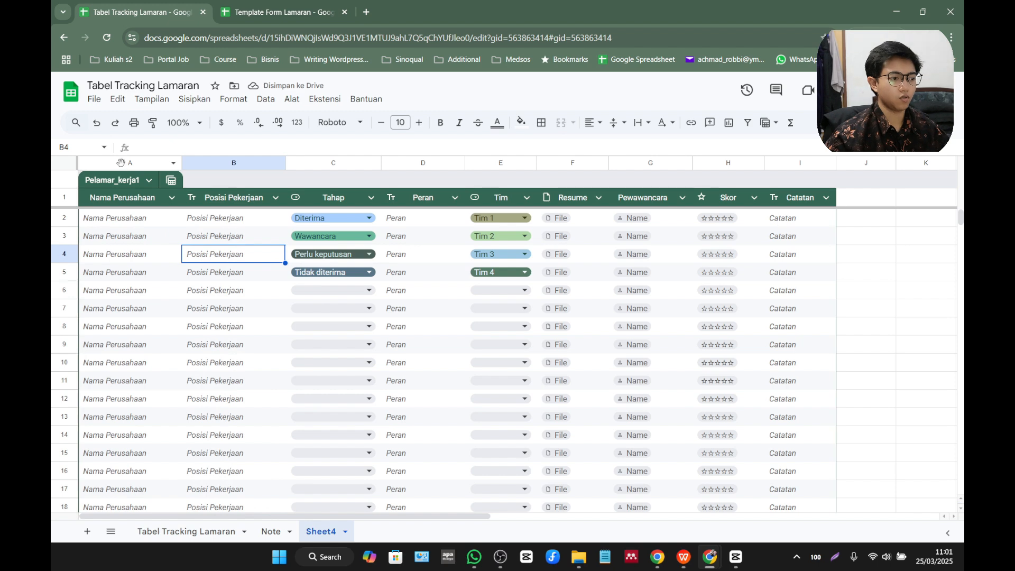
# Select all table columns from Nama Perusahaan to Catatan and center their contents horizontally.
pyautogui.moveTo(121, 162); pyautogui.dragTo(272, 179)
pyautogui.hotkey('ctrl', 'z')
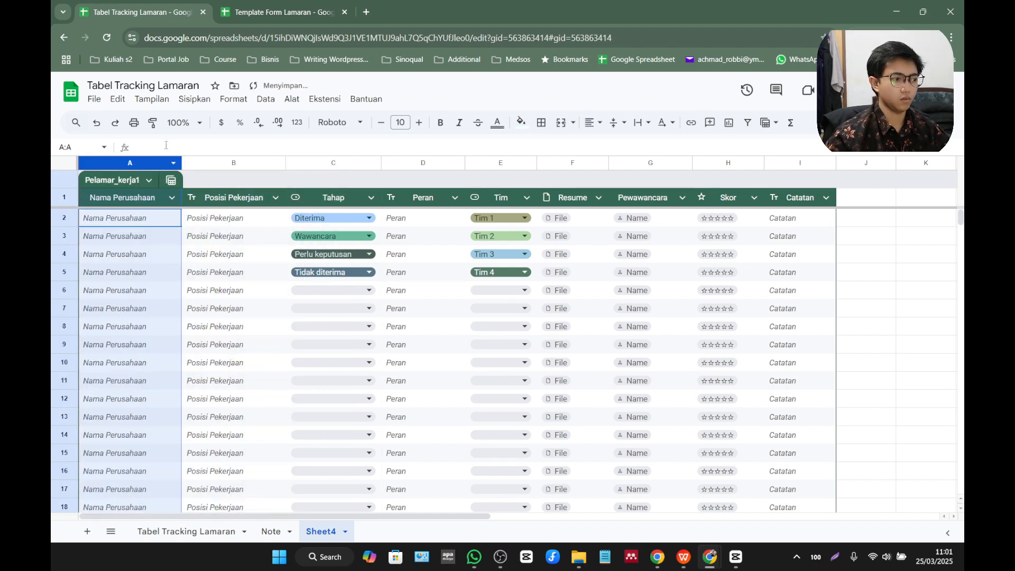
pyautogui.hotkey('shift', 'Right')
pyautogui.hotkey('shift', 'Right')
pyautogui.hotkey('shift', 'Right')
pyautogui.hotkey('shift', 'Right')
pyautogui.hotkey('shift', 'Right')
pyautogui.hotkey('shift', 'Right')
pyautogui.hotkey('shift', 'Right')
pyautogui.hotkey('shift', 'Right')
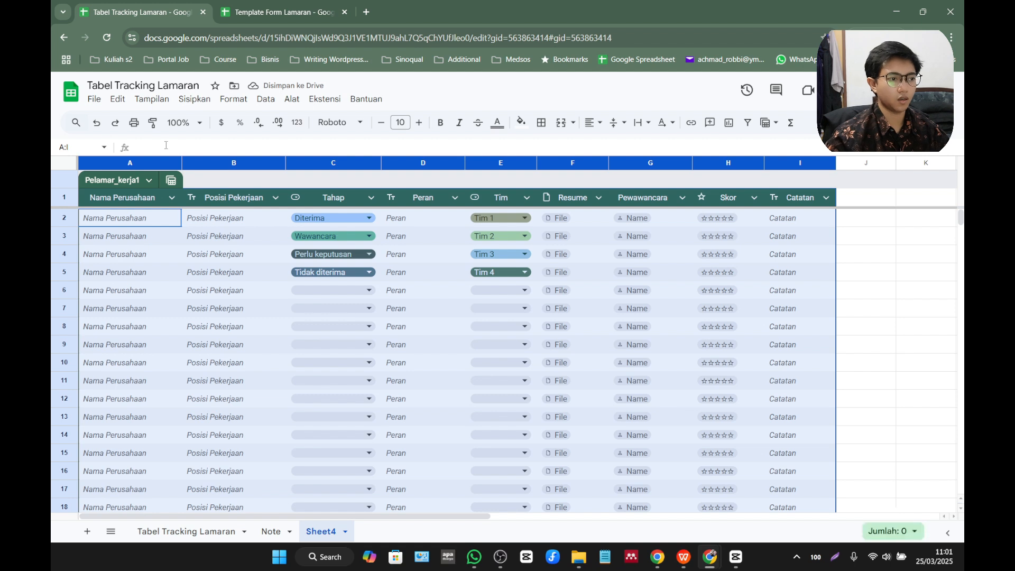
pyautogui.click(593, 122)
pyautogui.click(610, 143)
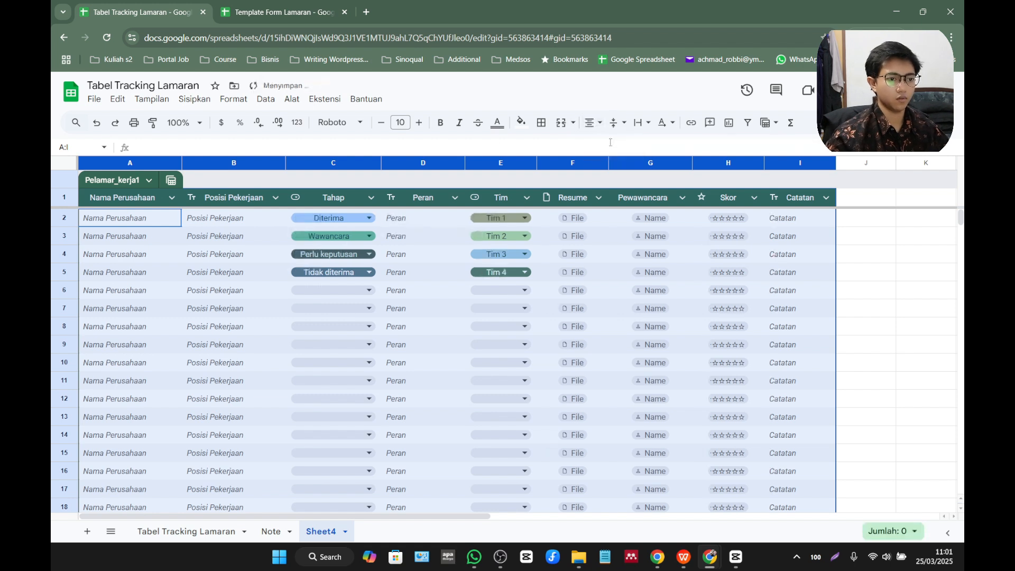
# Align the selected table columns to the middle vertically and set their text to wrap.
pyautogui.click(618, 123)
pyautogui.click(635, 145)
pyautogui.click(641, 123)
pyautogui.click(660, 147)
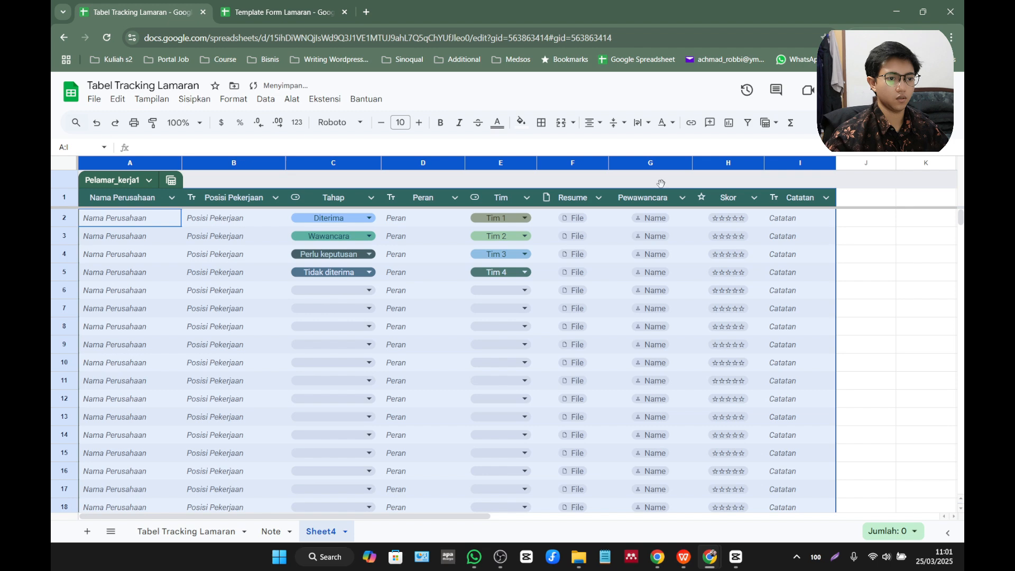
pyautogui.click(892, 258)
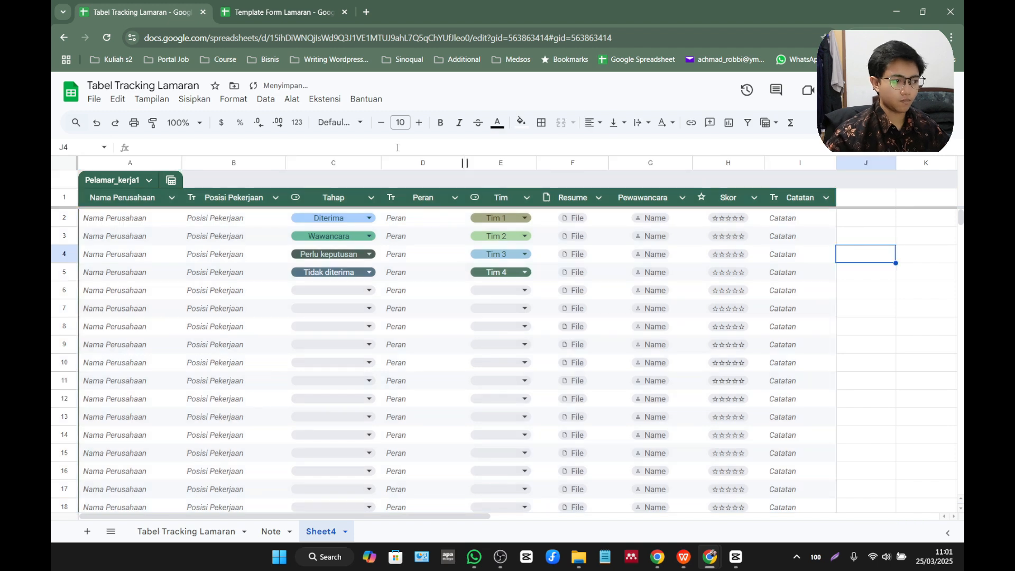
# Insert a column to the right of Posisi Pekerjaan and set its column type to Tanggal.
pyautogui.click(257, 163)
pyautogui.rightClick(257, 163)
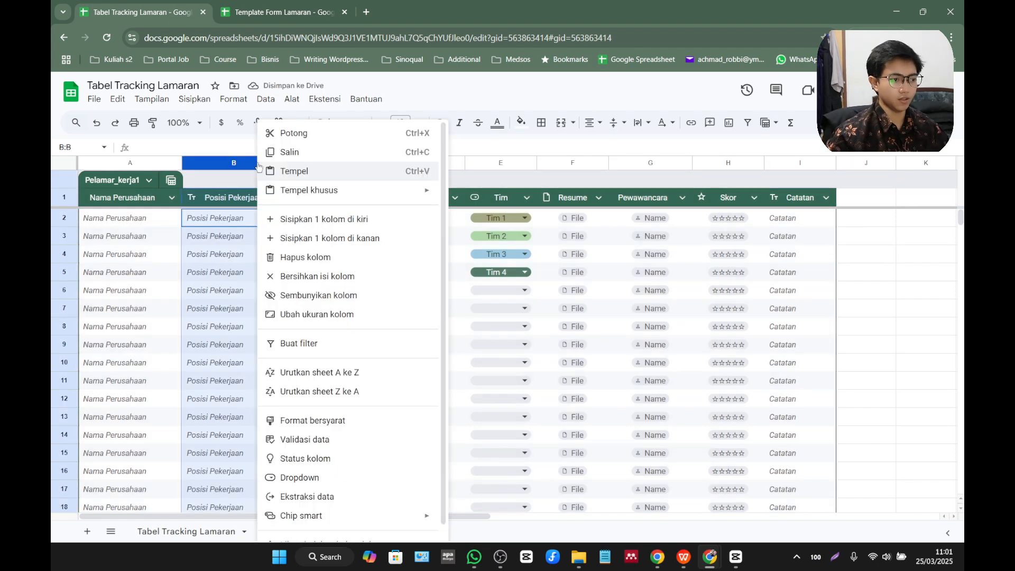
pyautogui.click(343, 238)
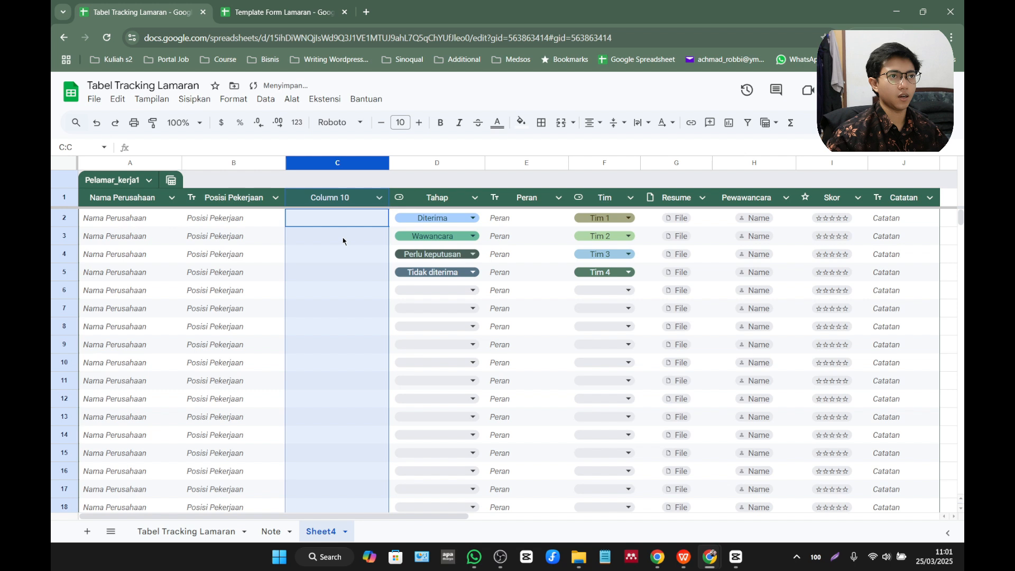
pyautogui.doubleClick(339, 205)
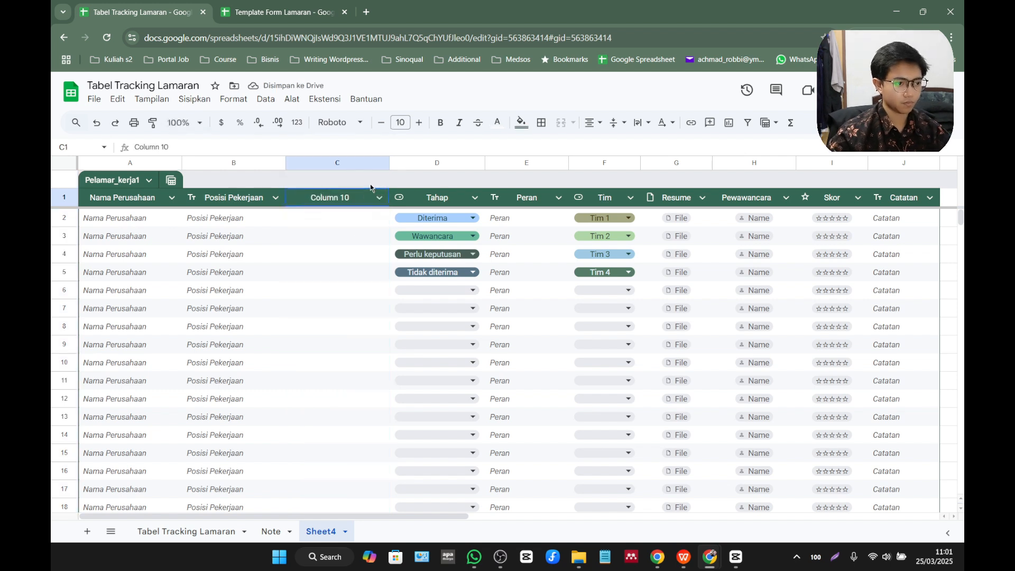
pyautogui.click(378, 198)
pyautogui.moveTo(455, 221)
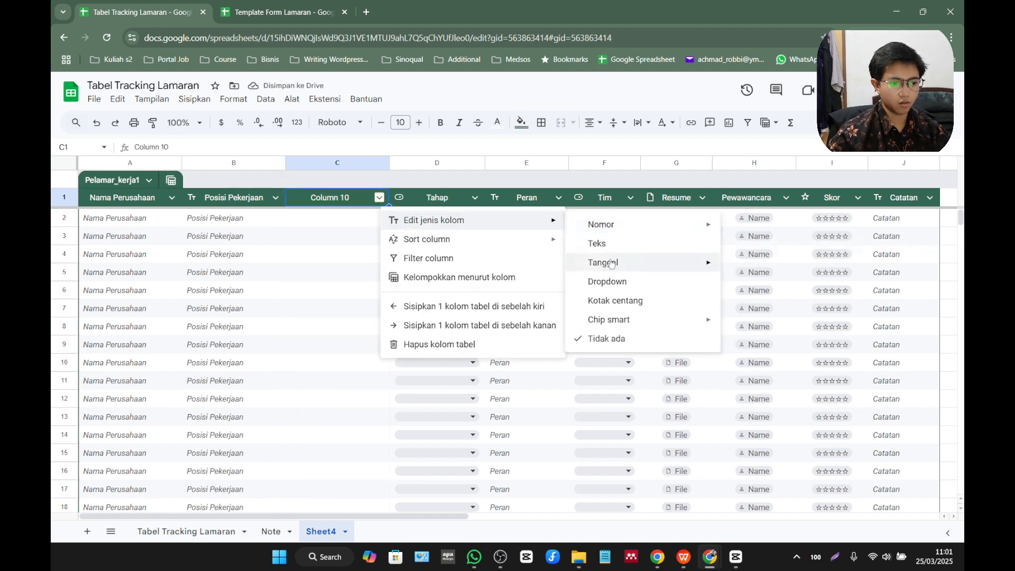
pyautogui.moveTo(608, 263)
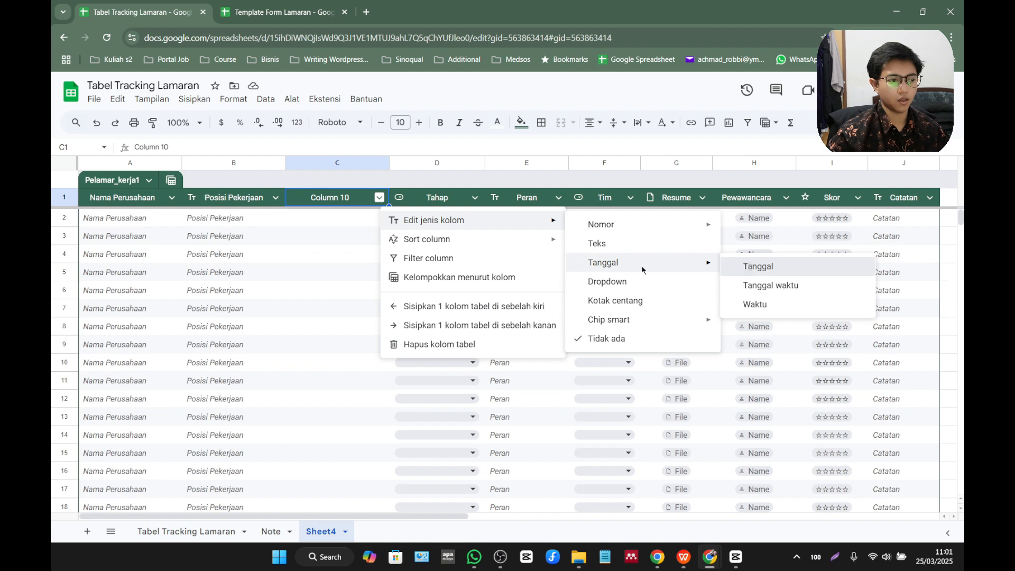
pyautogui.click(758, 266)
# Rename the header of the new date column as Tanggal Melamar.
pyautogui.doubleClick(362, 199)
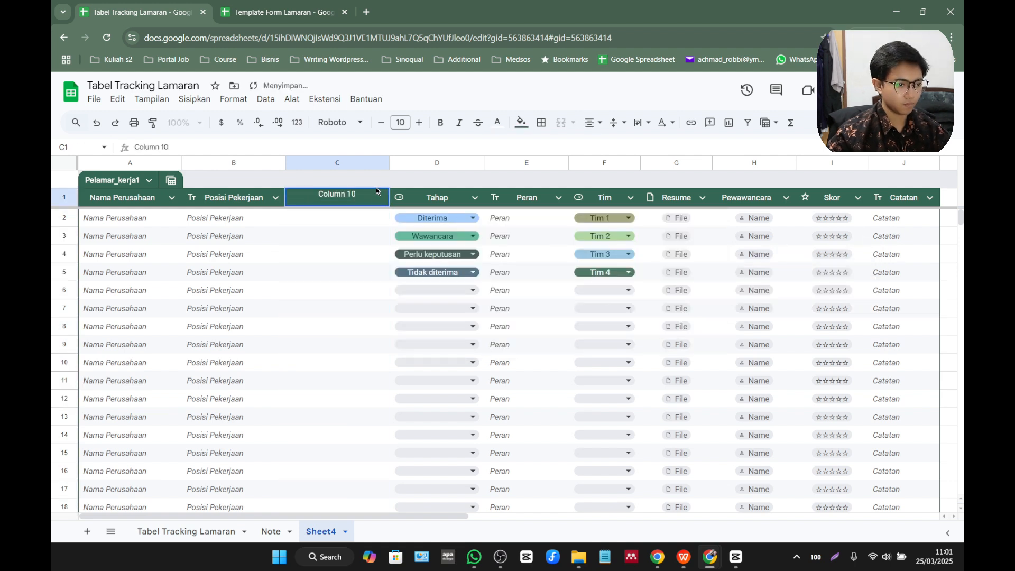
pyautogui.press('BackSpace')
pyautogui.press('BackSpace')
pyautogui.press('BackSpace')
pyautogui.press('BackSpace')
pyautogui.press('BackSpace')
pyautogui.press('BackSpace')
pyautogui.press('BackSpace')
pyautogui.press('BackSpace')
pyautogui.press('BackSpace')
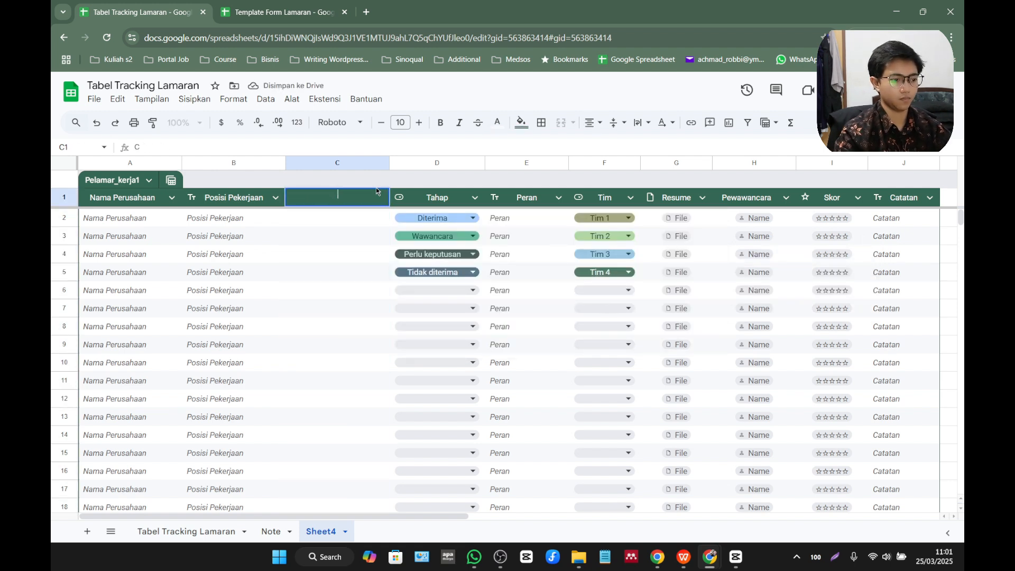
pyautogui.write('Tanggal Melama')
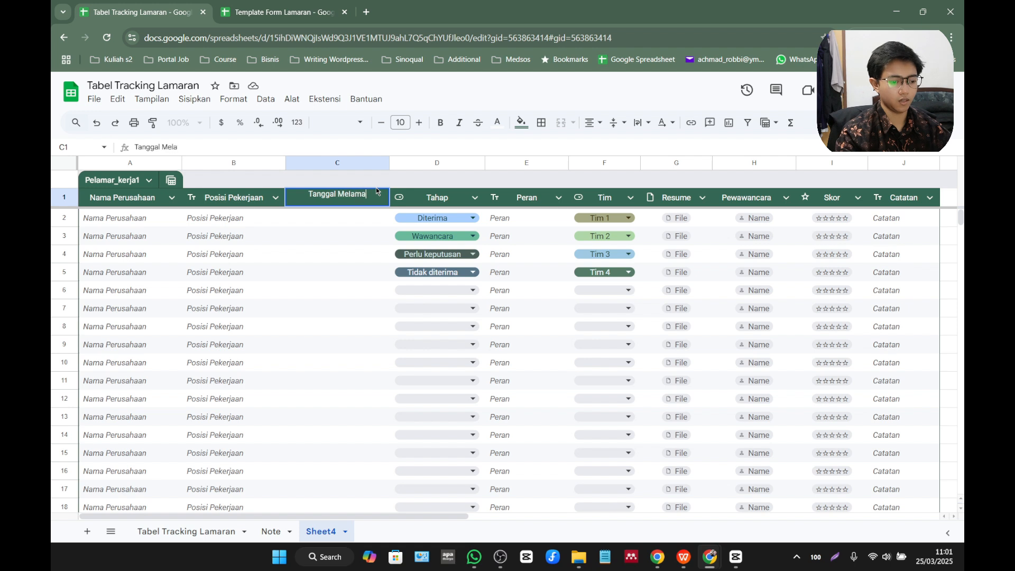
pyautogui.write('r')
pyautogui.press('Return')
# Turn on placeholder display for the cells of the Tanggal Melamar column.
pyautogui.click(379, 198)
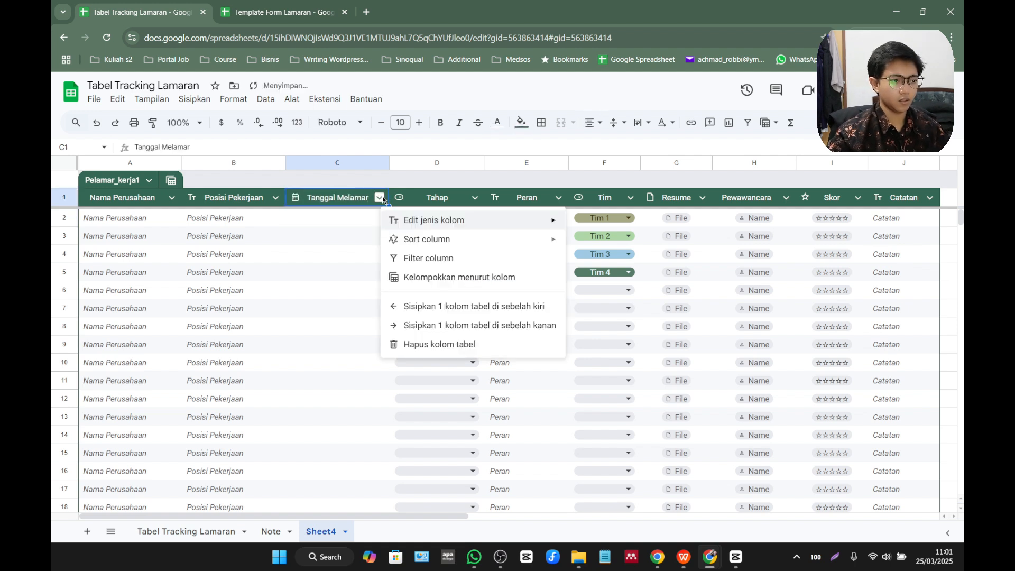
pyautogui.moveTo(411, 227)
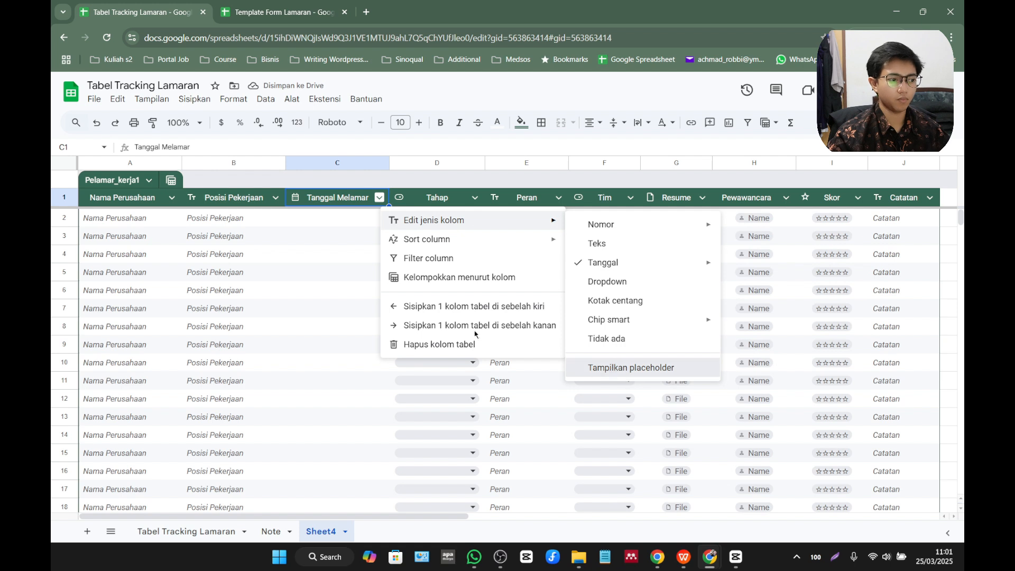
pyautogui.click(333, 162)
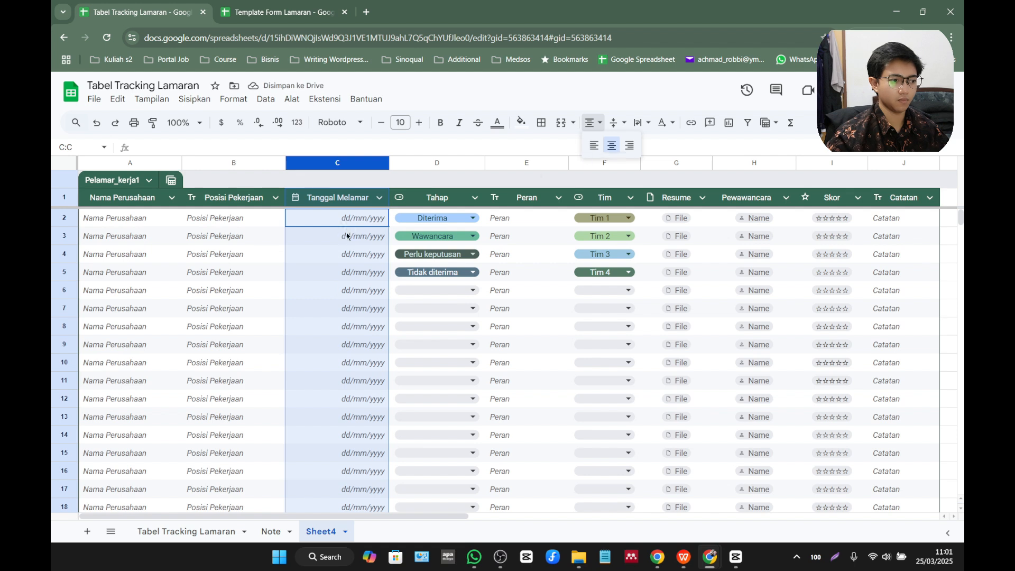
# Check the date picker in the first cell of the Tanggal Melamar column, entering no date.
pyautogui.click(321, 232)
pyautogui.doubleClick(321, 223)
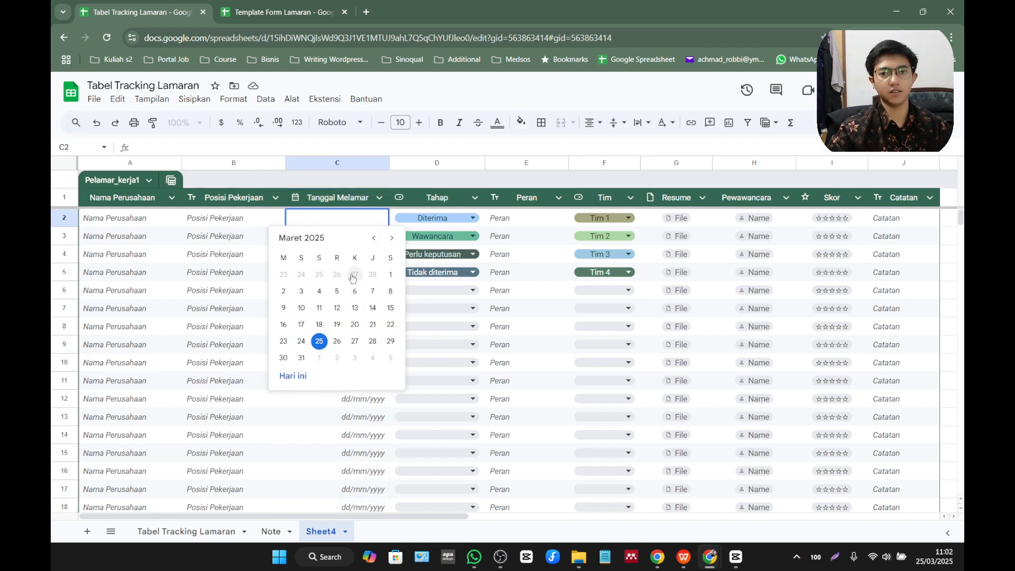
pyautogui.press('Escape')
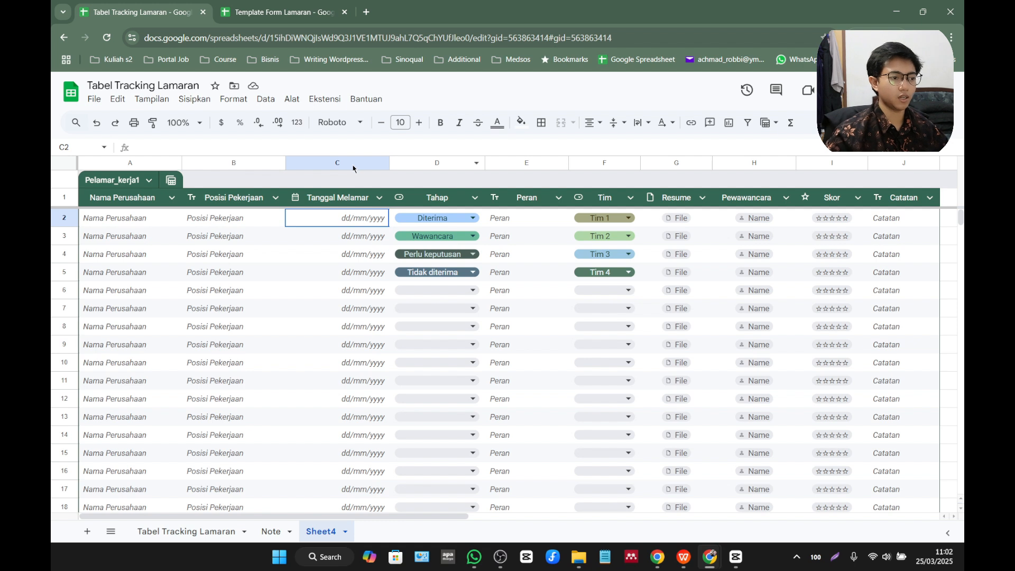
# Freeze the sheet up to row 1 and up to column C, using the Tanggal Melamar header cell as reference.
pyautogui.click(59, 198)
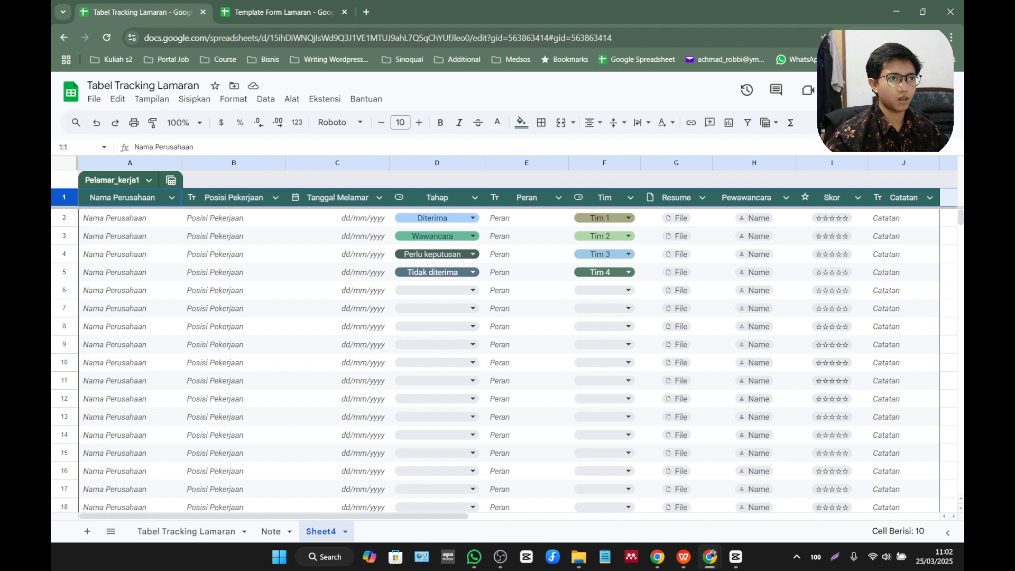
pyautogui.click(327, 201)
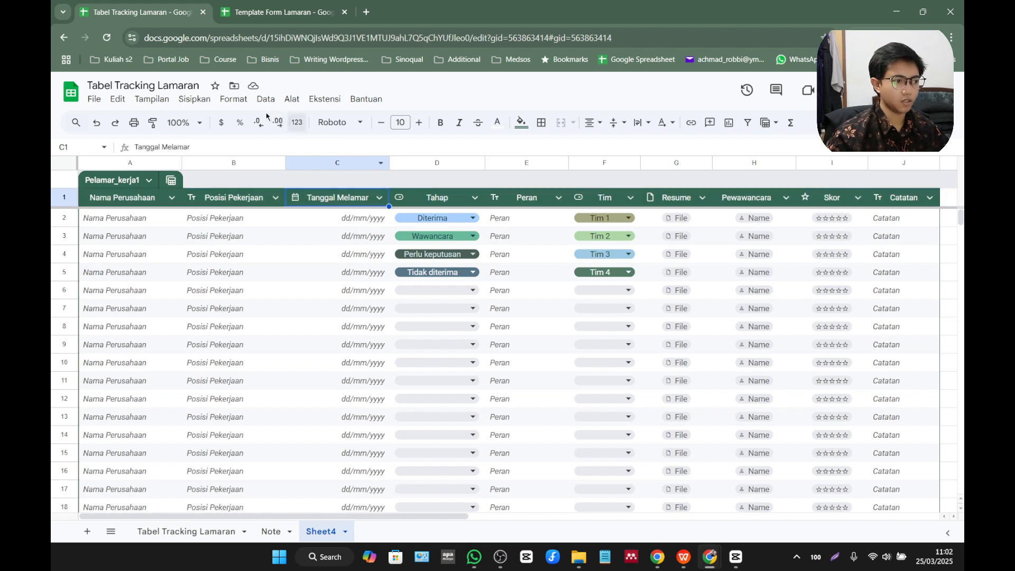
pyautogui.click(192, 100)
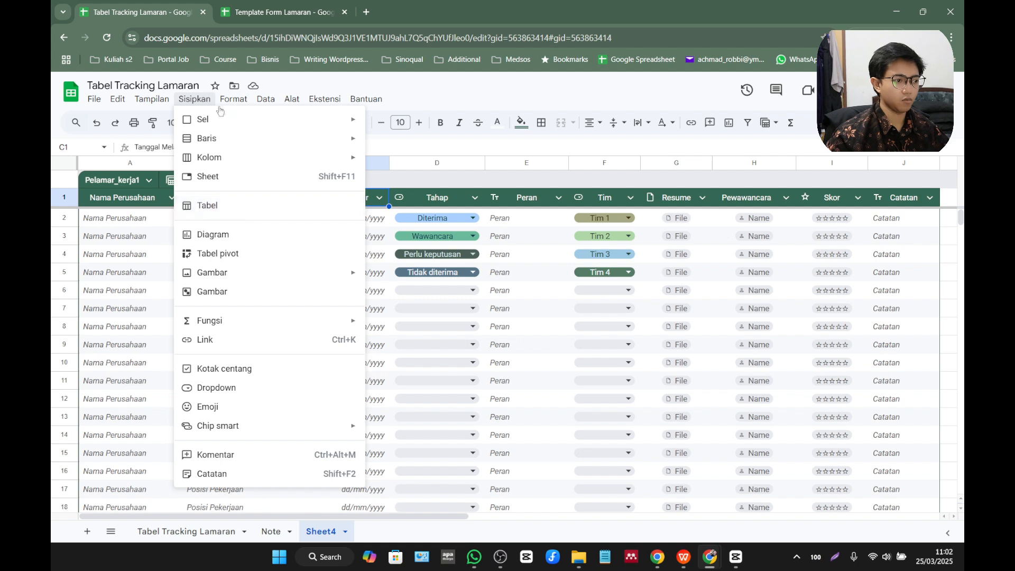
pyautogui.click(151, 102)
pyautogui.click(158, 101)
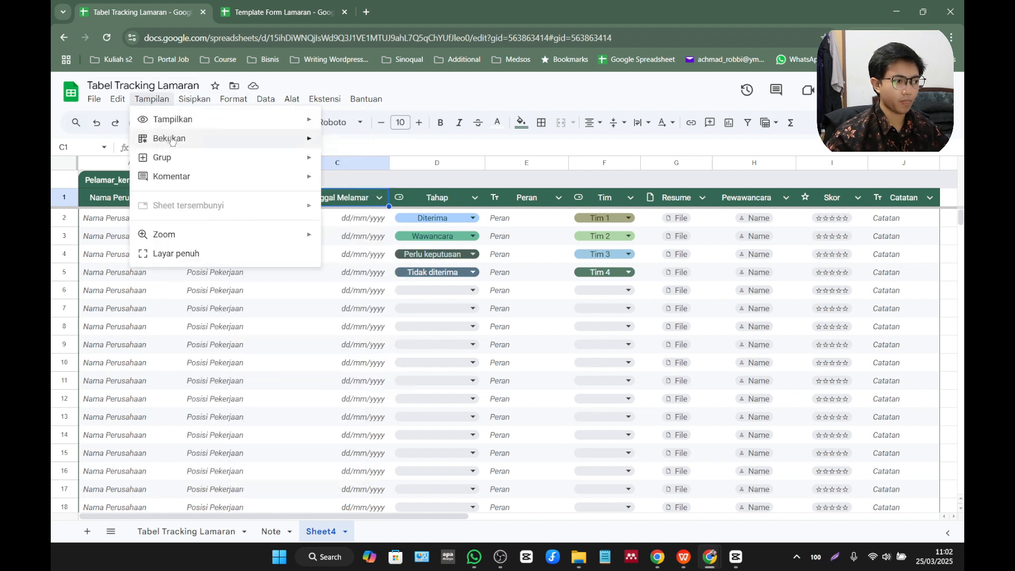
pyautogui.moveTo(197, 144)
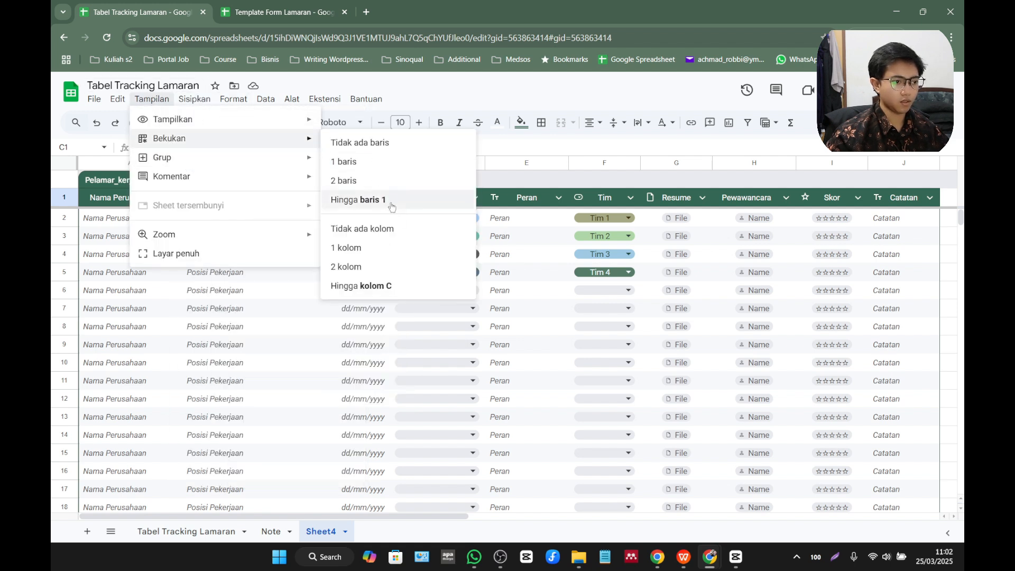
pyautogui.click(360, 200)
pyautogui.click(164, 104)
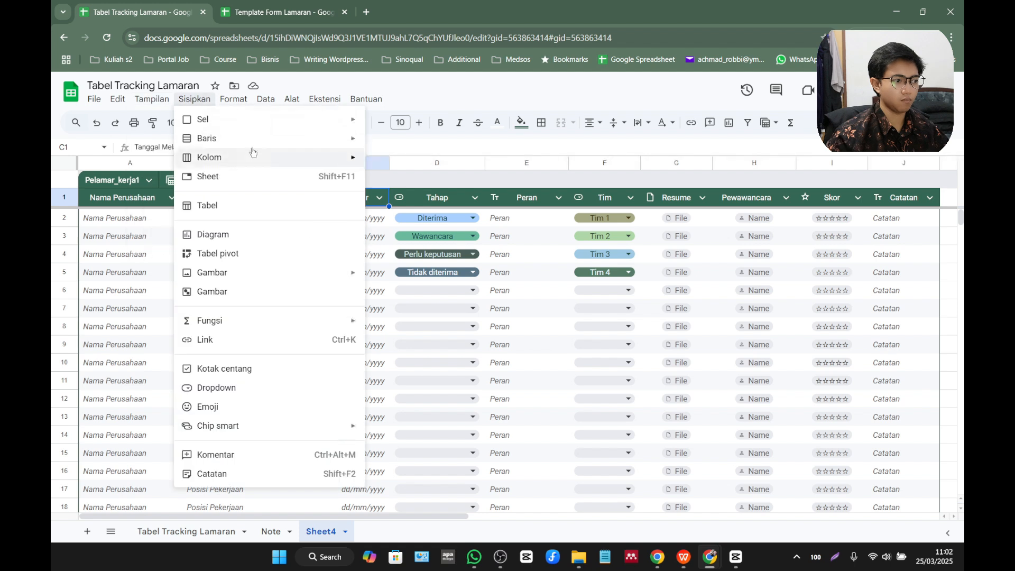
pyautogui.moveTo(175, 138)
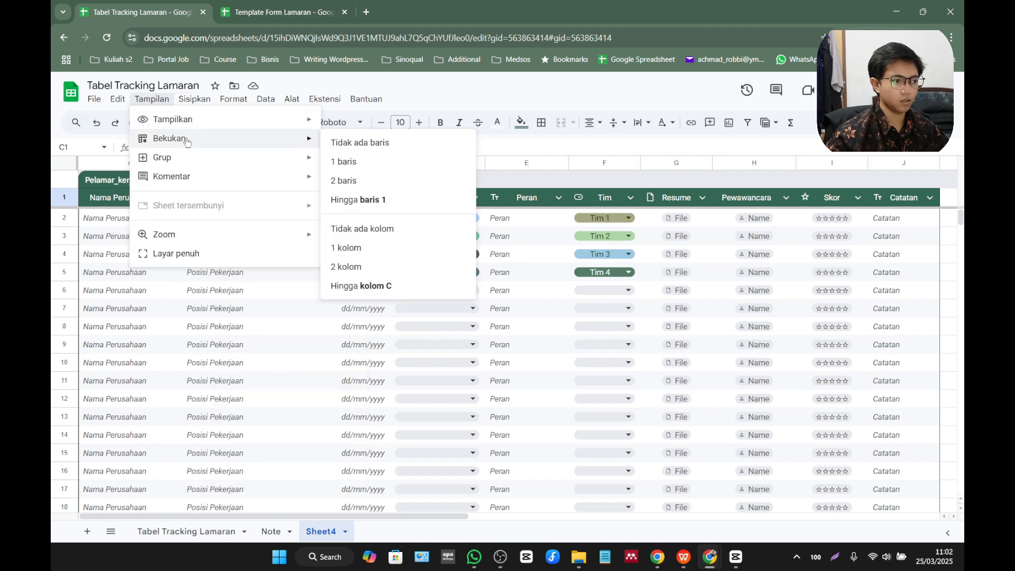
pyautogui.click(391, 286)
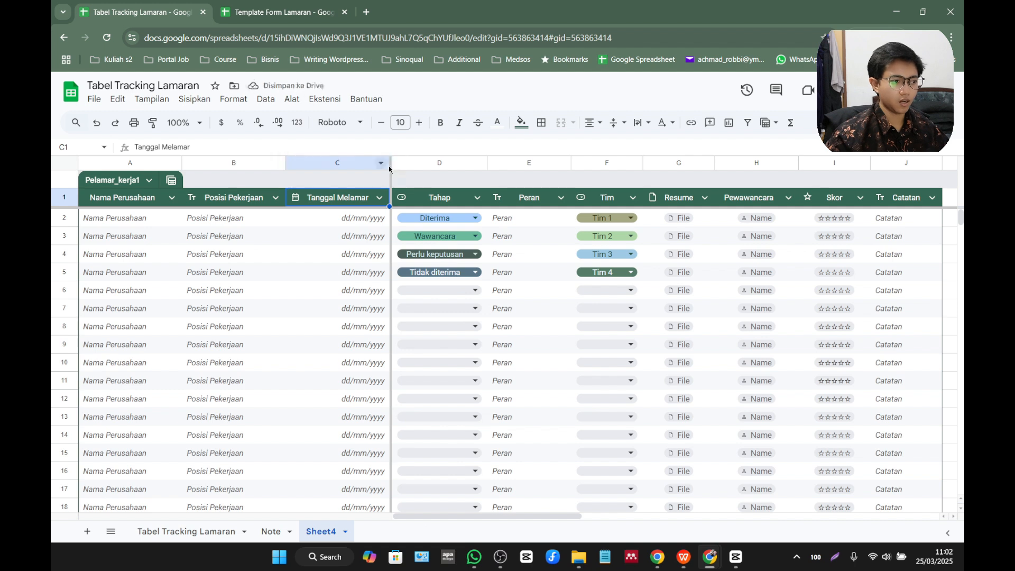
# Narrow the Tanggal Melamar column so its header wraps onto two lines, and slightly widen the Nama Perusahaan column.
pyautogui.moveTo(389, 163); pyautogui.dragTo(345, 163)
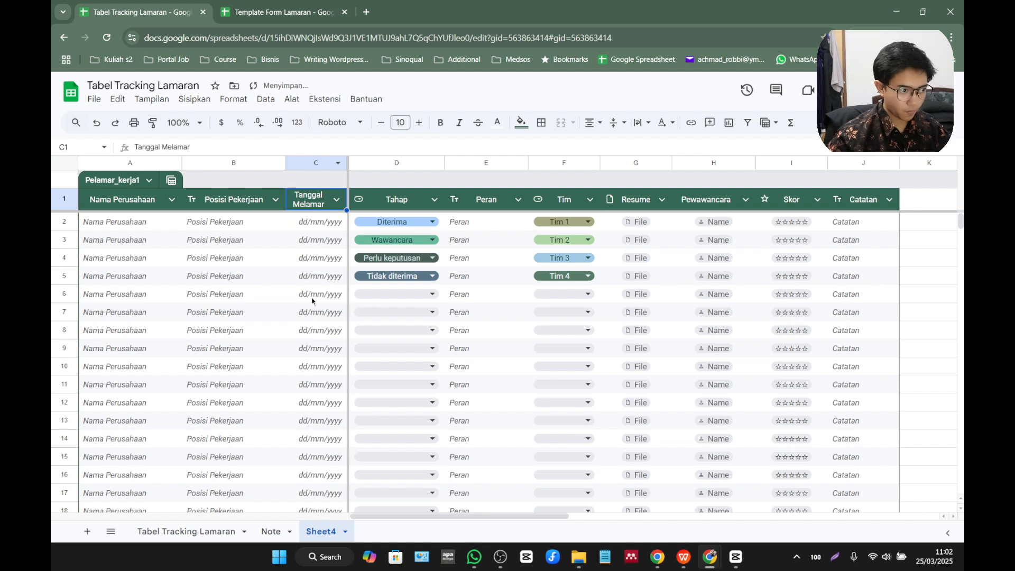
pyautogui.moveTo(397, 515); pyautogui.dragTo(340, 486)
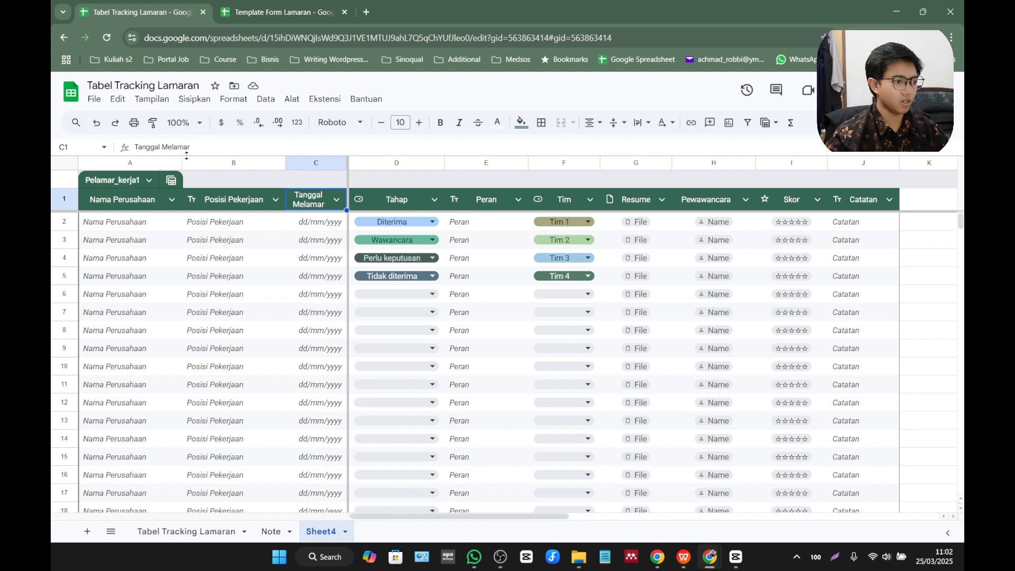
pyautogui.moveTo(183, 162); pyautogui.dragTo(186, 162)
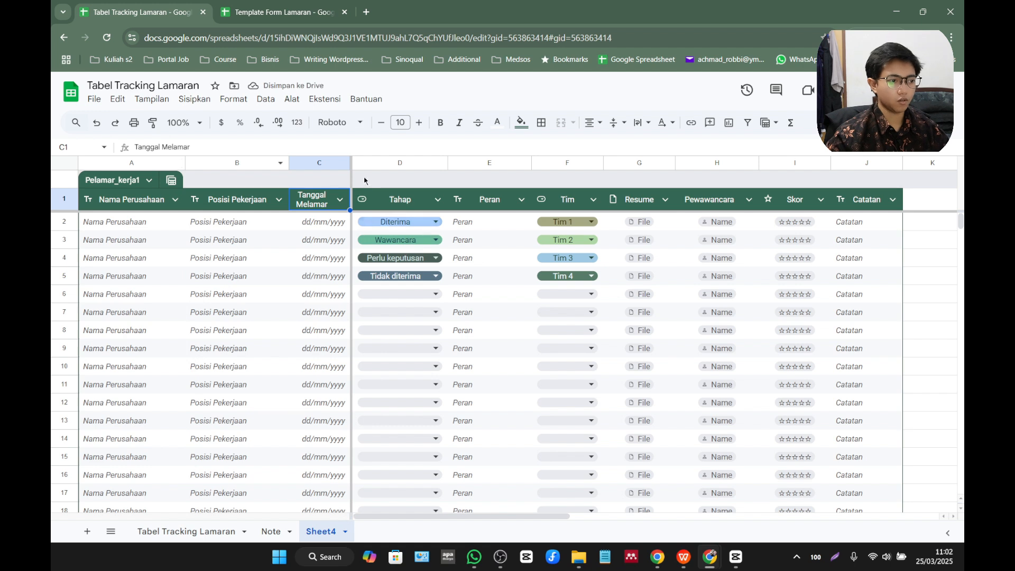
# Insert one column to the right of the Tanggal Melamar column.
pyautogui.click(323, 163)
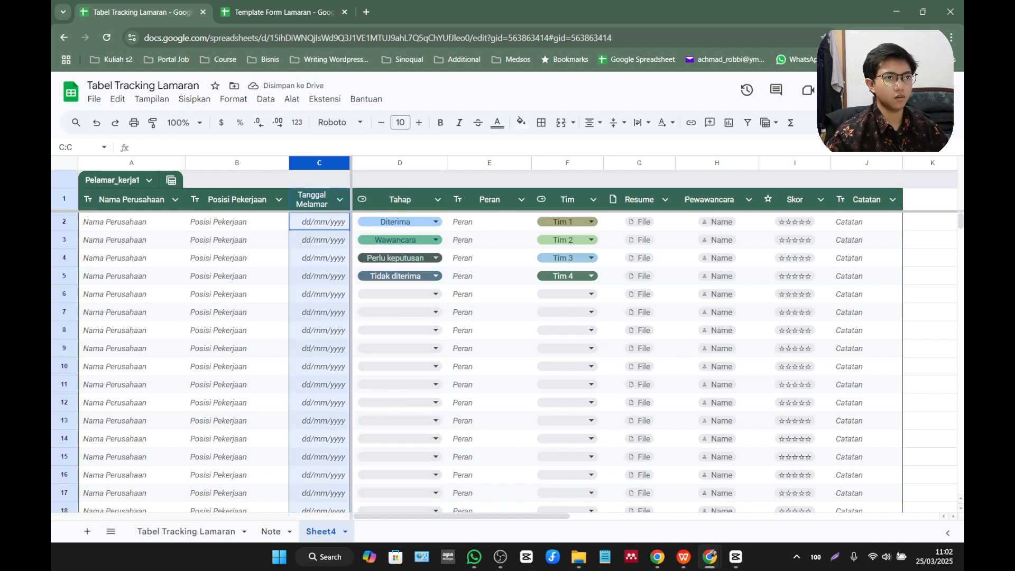
pyautogui.click(364, 164)
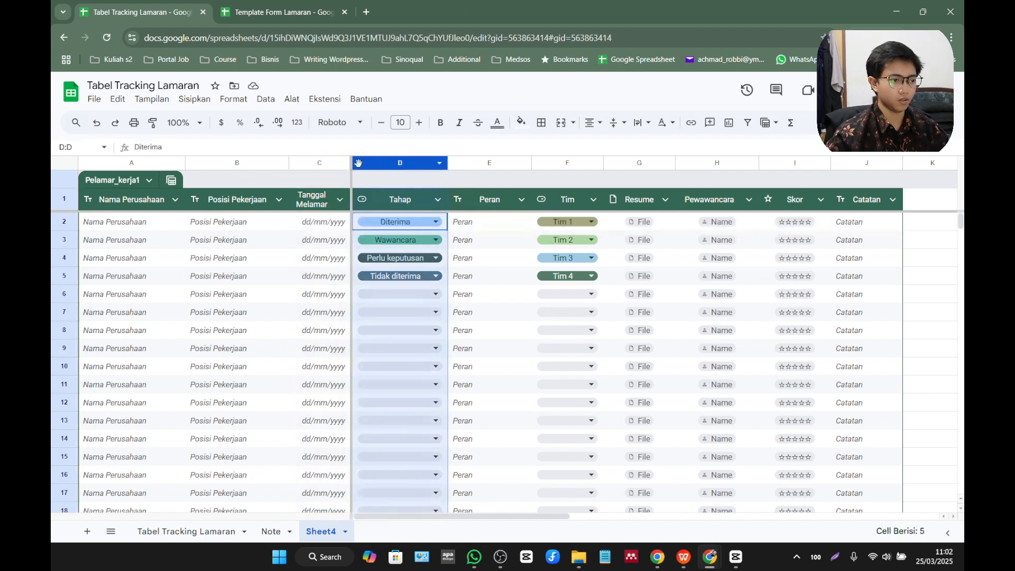
pyautogui.click(329, 164)
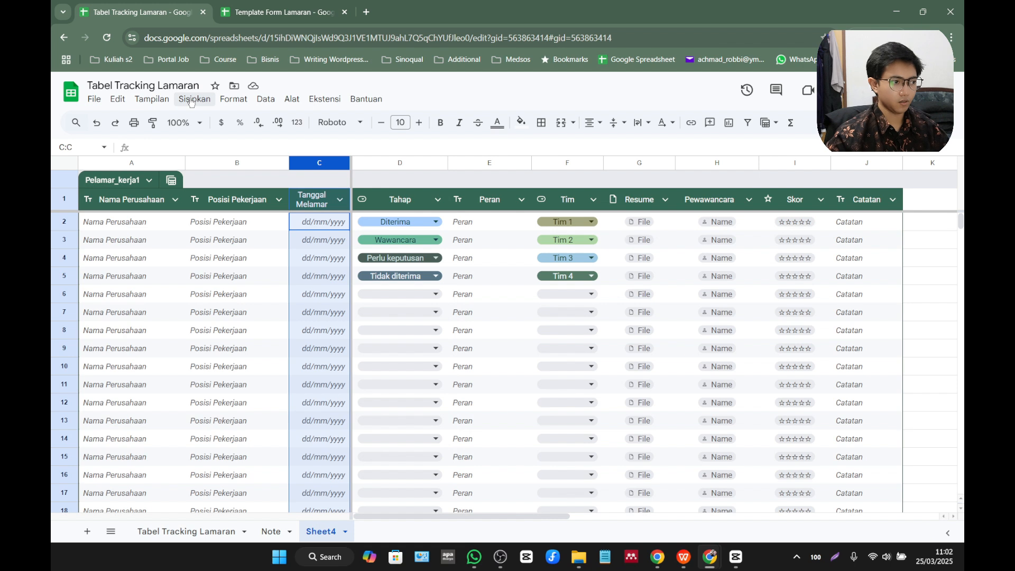
pyautogui.rightClick(327, 165)
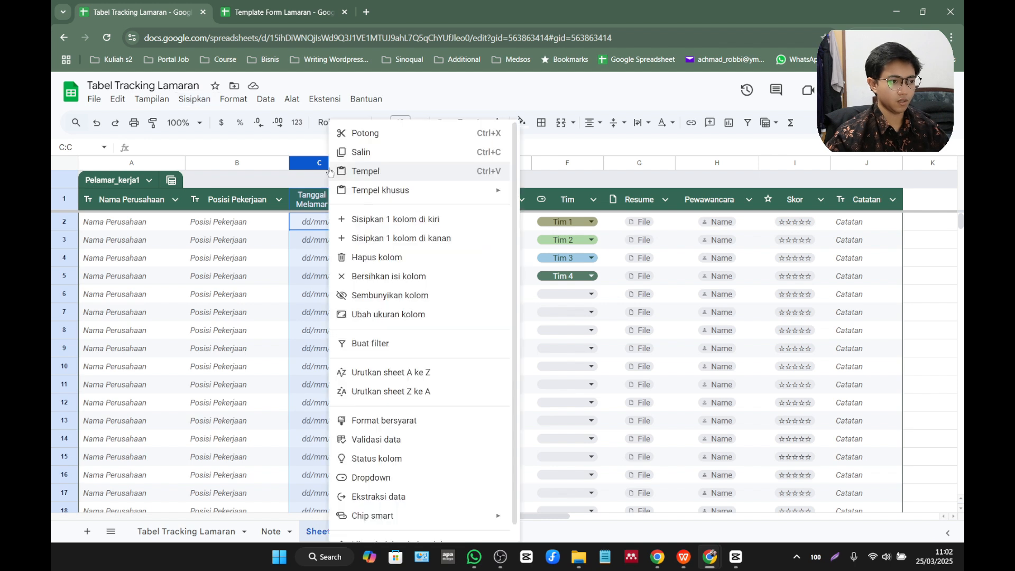
pyautogui.click(418, 239)
# Change the new column beside Tanggal Melamar to the Dropdown type and rename its header Platform.
pyautogui.click(403, 199)
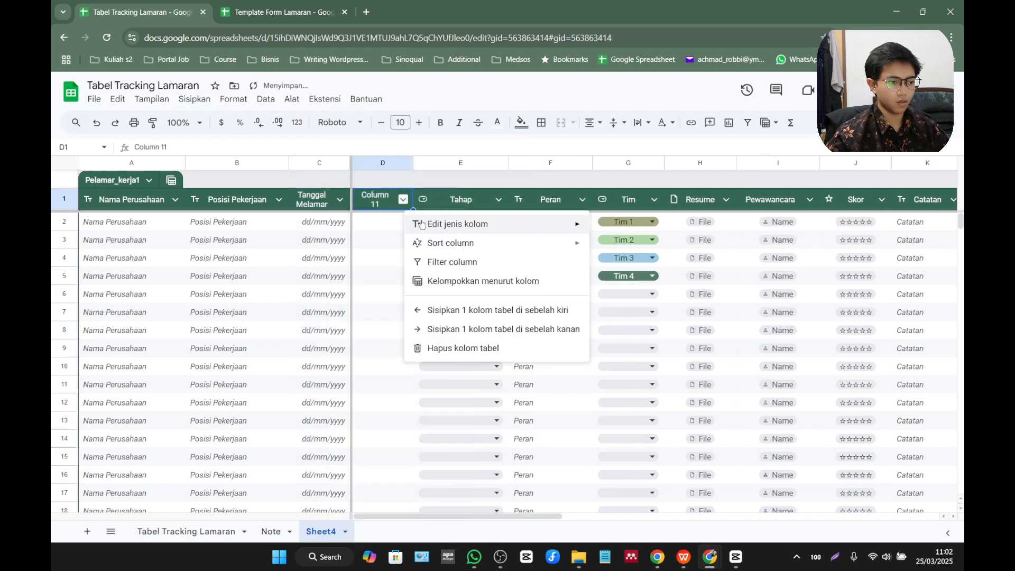
pyautogui.moveTo(421, 224)
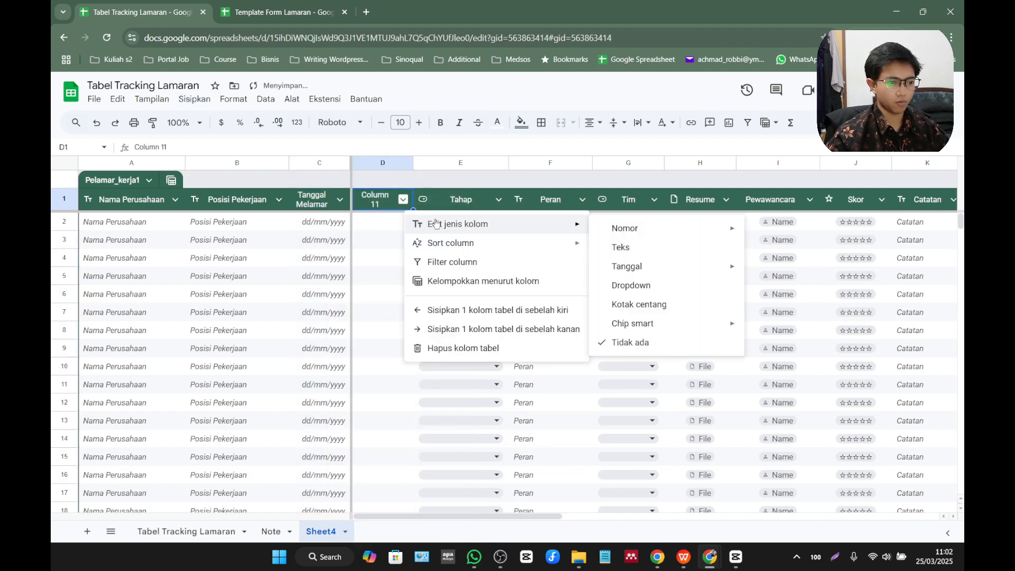
pyautogui.click(662, 291)
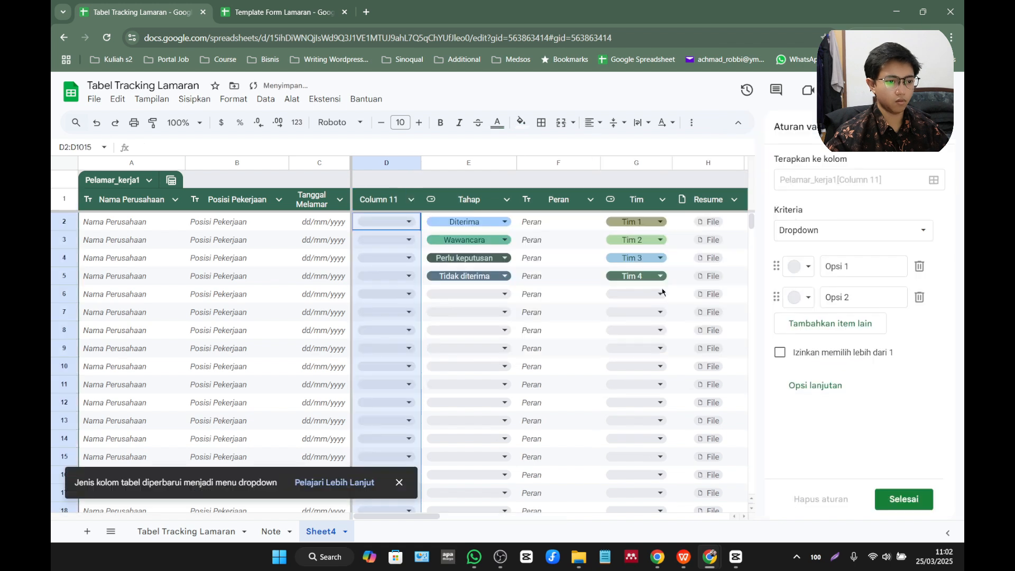
pyautogui.doubleClick(393, 205)
pyautogui.moveTo(404, 196); pyautogui.dragTo(361, 193)
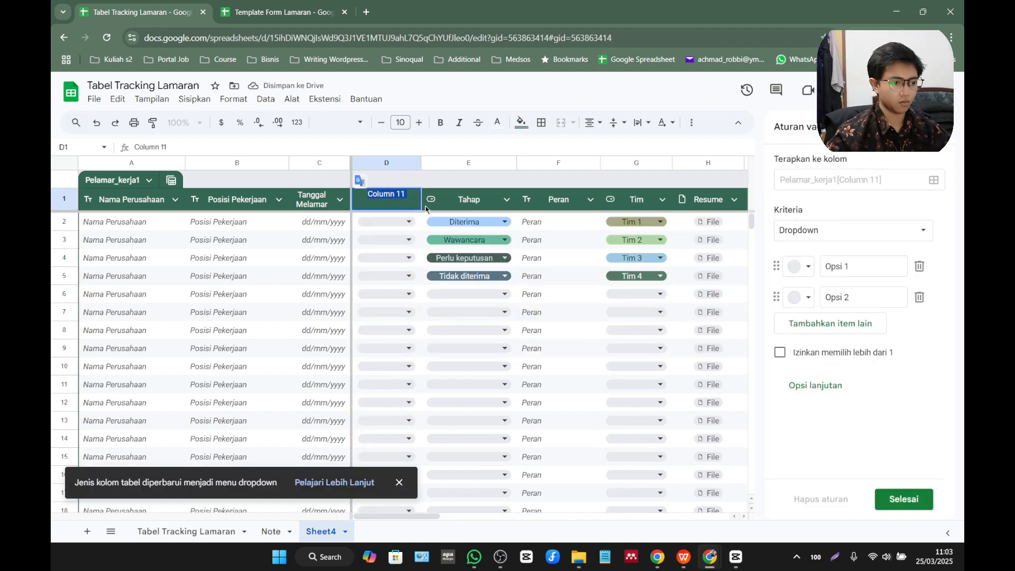
pyautogui.write('Platform')
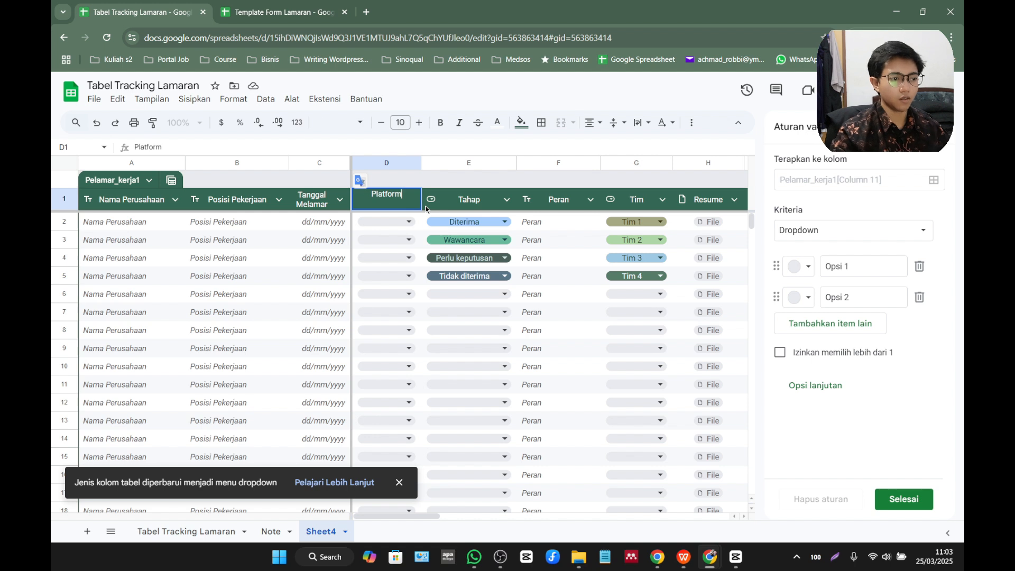
pyautogui.press('Return')
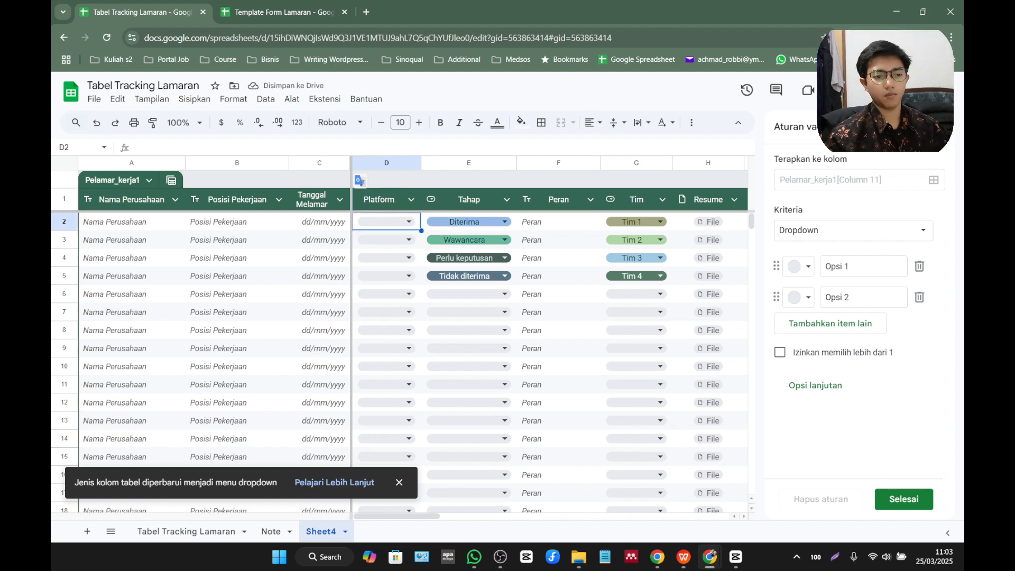
# Rename the first dropdown option of the Platform column to Jobstreet and give it a light yellow colour.
pyautogui.click(808, 267)
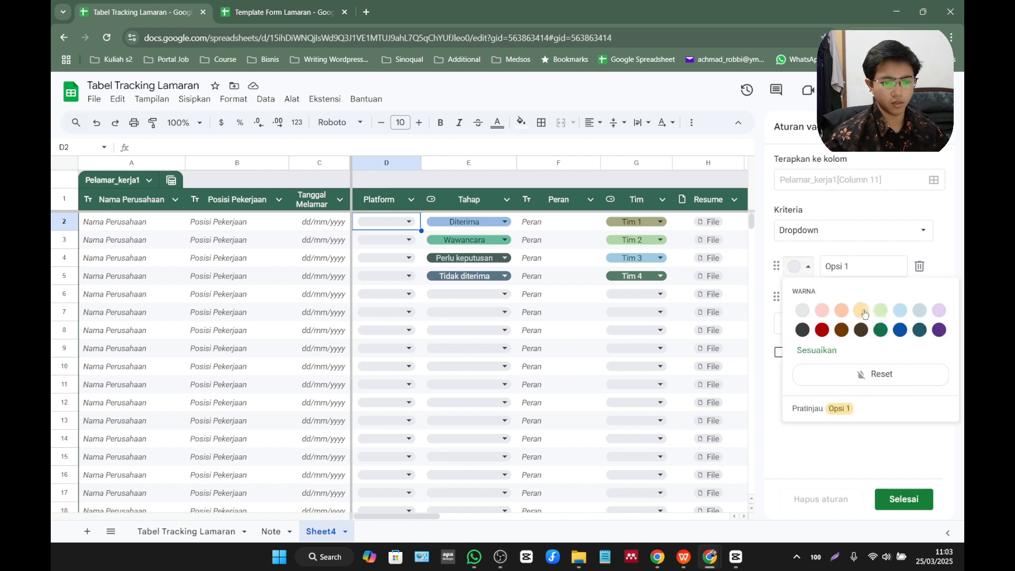
pyautogui.click(865, 315)
pyautogui.write('Jobs')
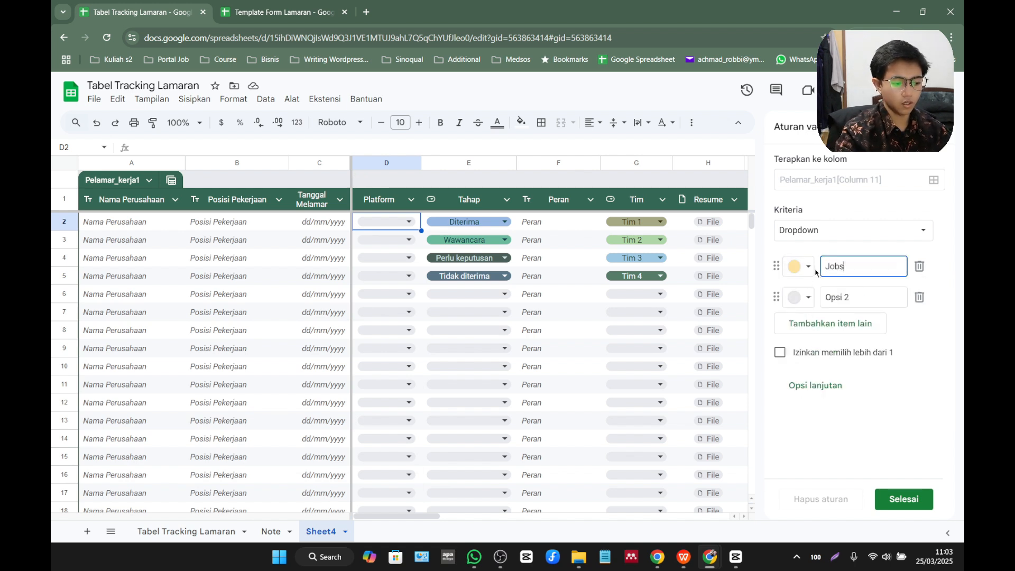
pyautogui.write('tree')
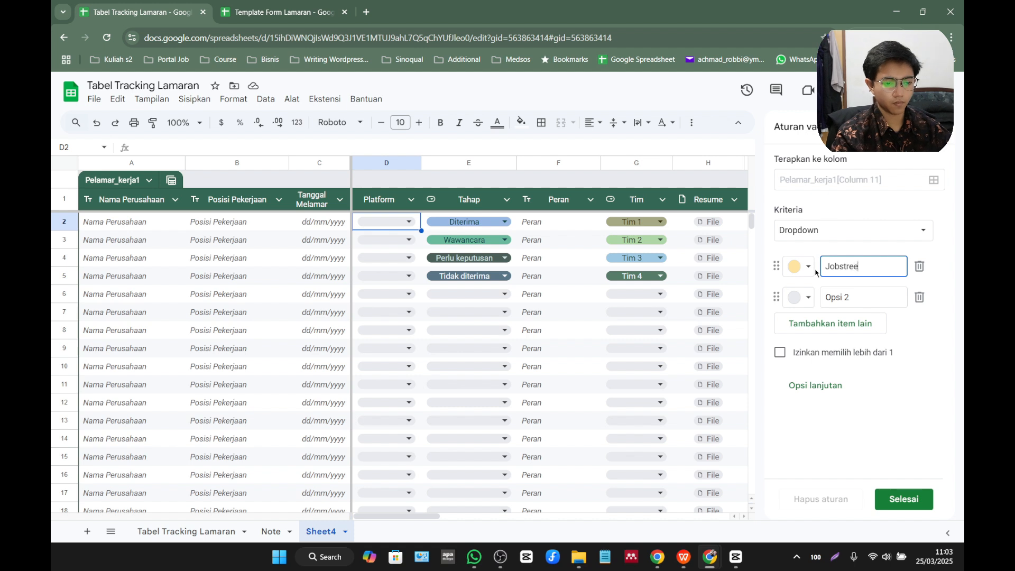
pyautogui.write('t')
pyautogui.press('Tab')
# Rename the second Platform dropdown option to Linkedin and give it a light blue colour.
pyautogui.click(808, 298)
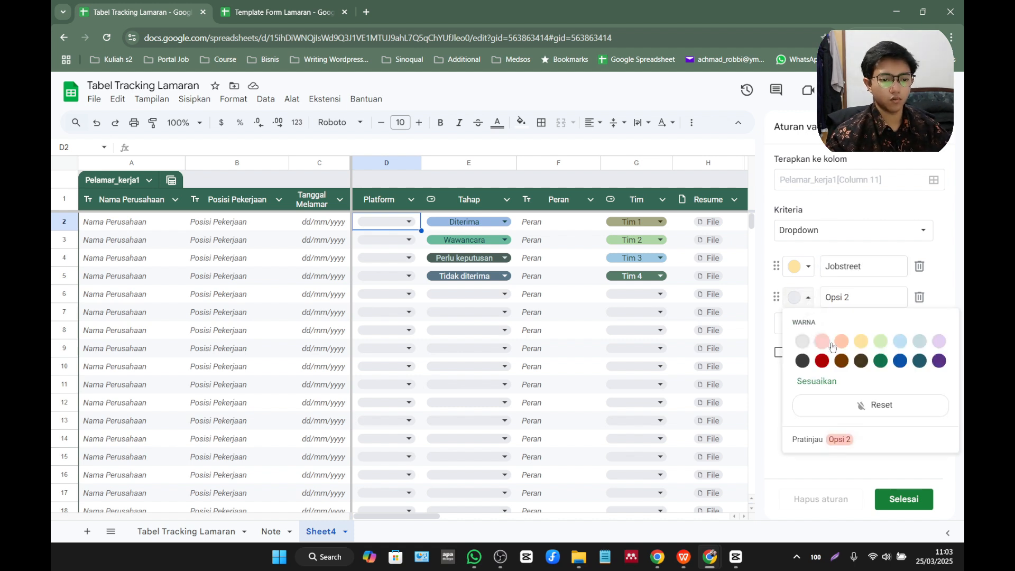
pyautogui.click(899, 350)
pyautogui.doubleClick(854, 292)
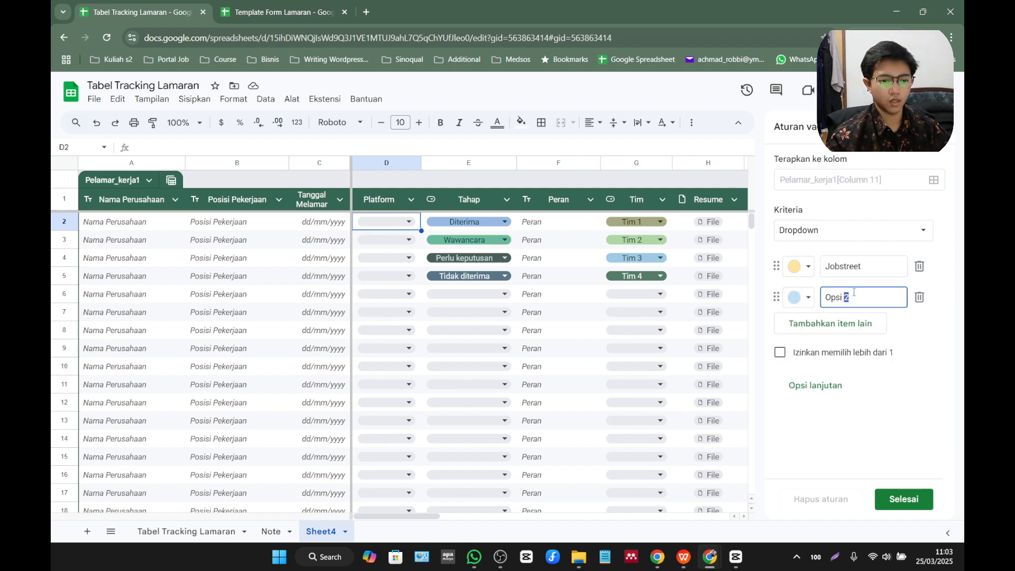
pyautogui.moveTo(862, 297); pyautogui.dragTo(819, 291)
pyautogui.write('Linke')
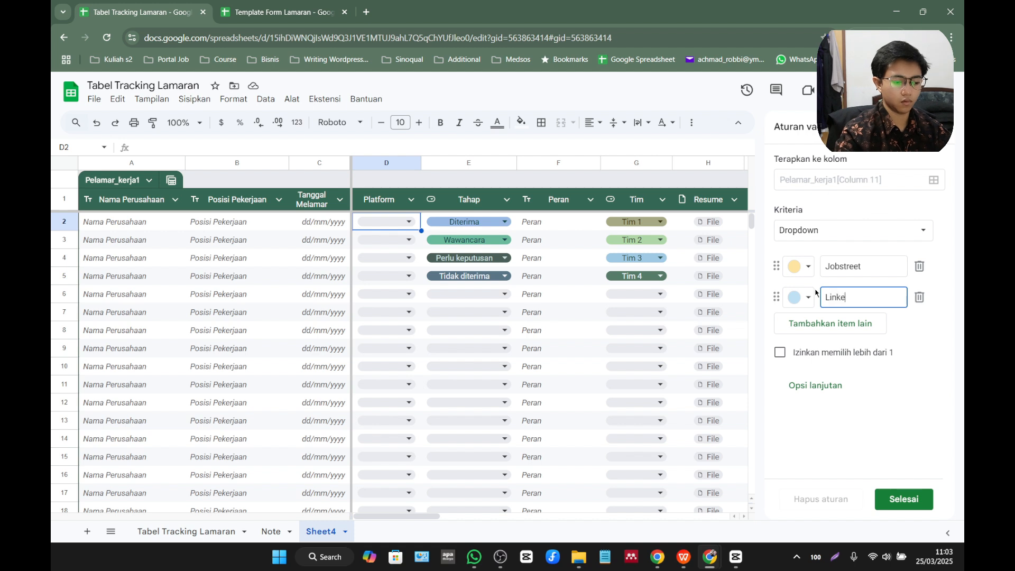
pyautogui.write('din')
pyautogui.press('Return')
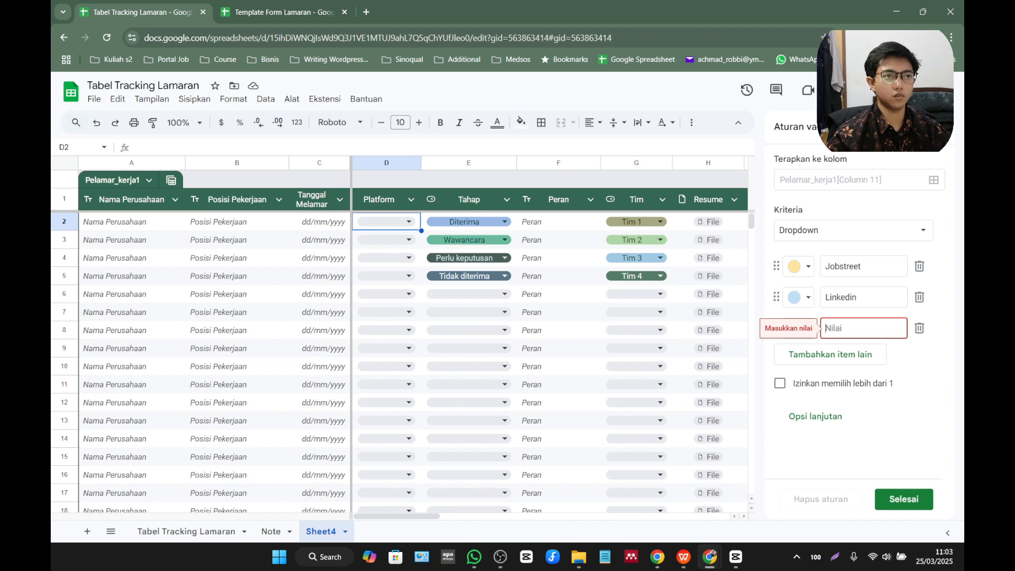
# Add the options Jobsid, Web Perusahaan and Referral to the Platform dropdown.
pyautogui.write('Jobsid')
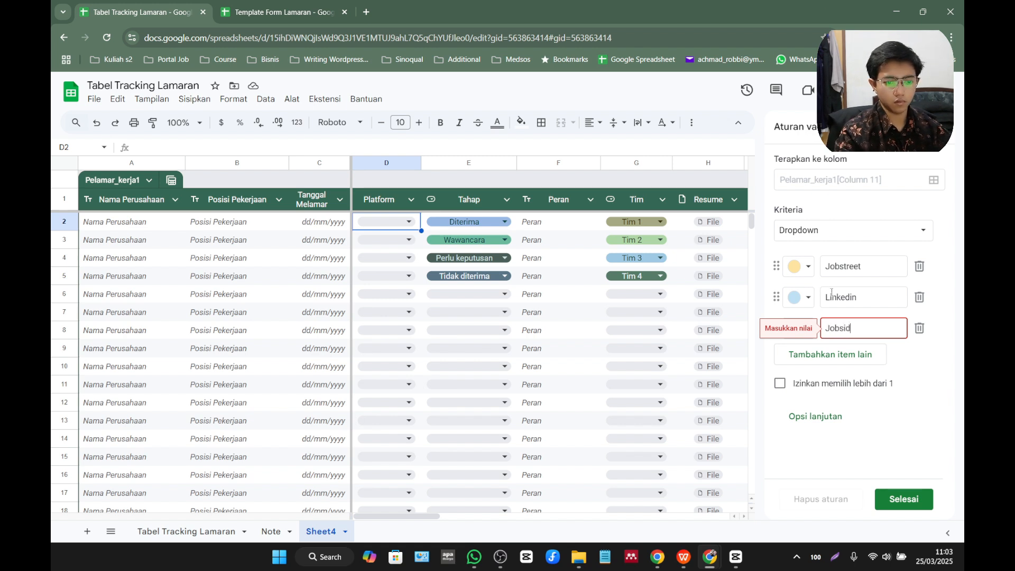
pyautogui.press('Return')
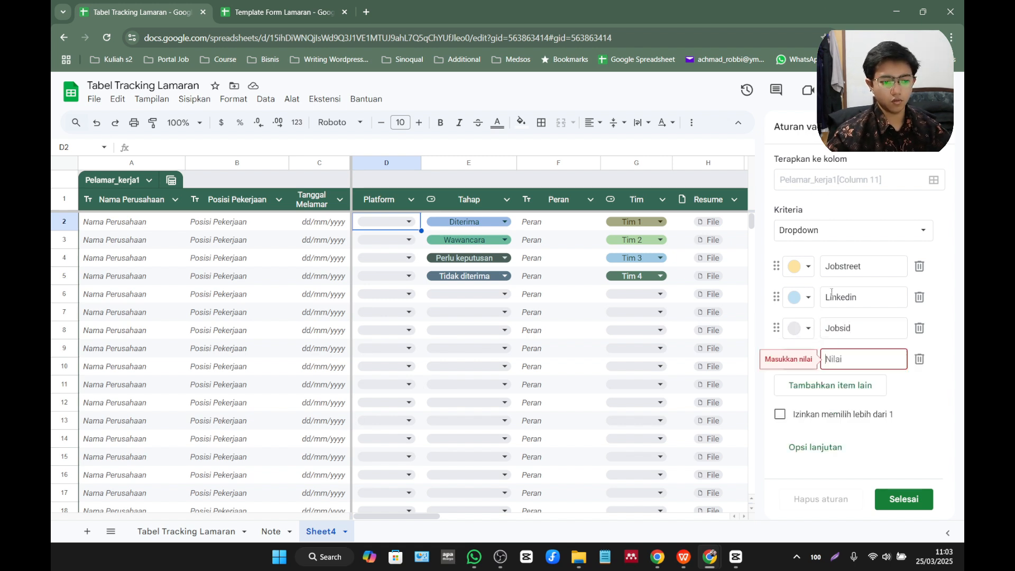
pyautogui.write('Web')
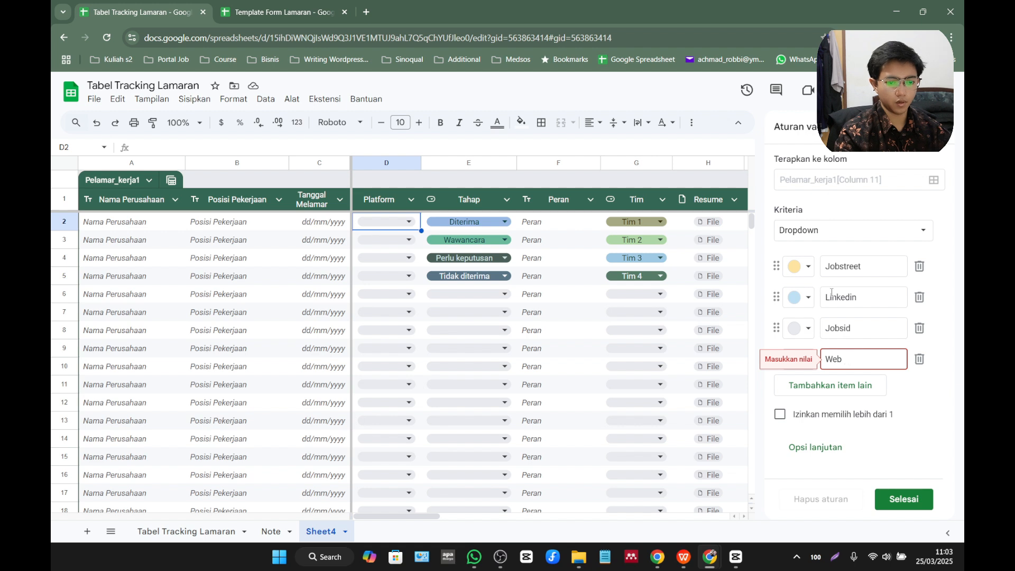
pyautogui.write(' Perusahaan')
pyautogui.press('Return')
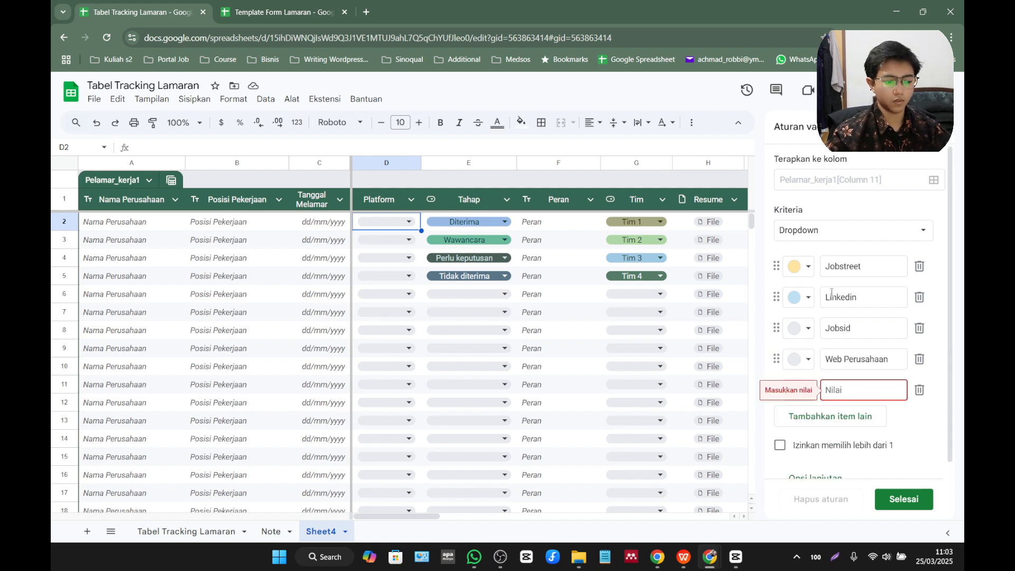
pyautogui.write('Ref')
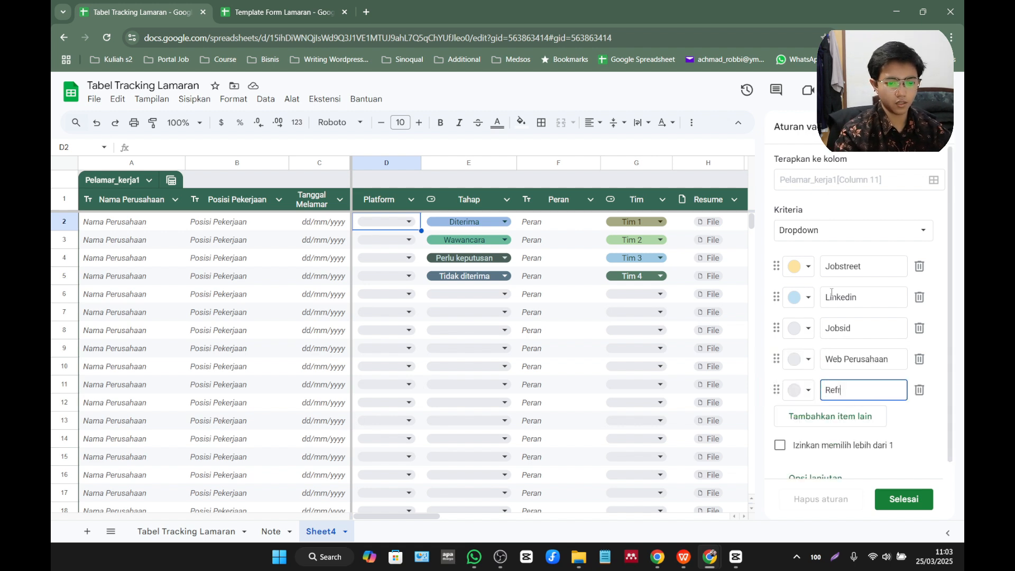
pyautogui.write('erral')
pyautogui.press('Return')
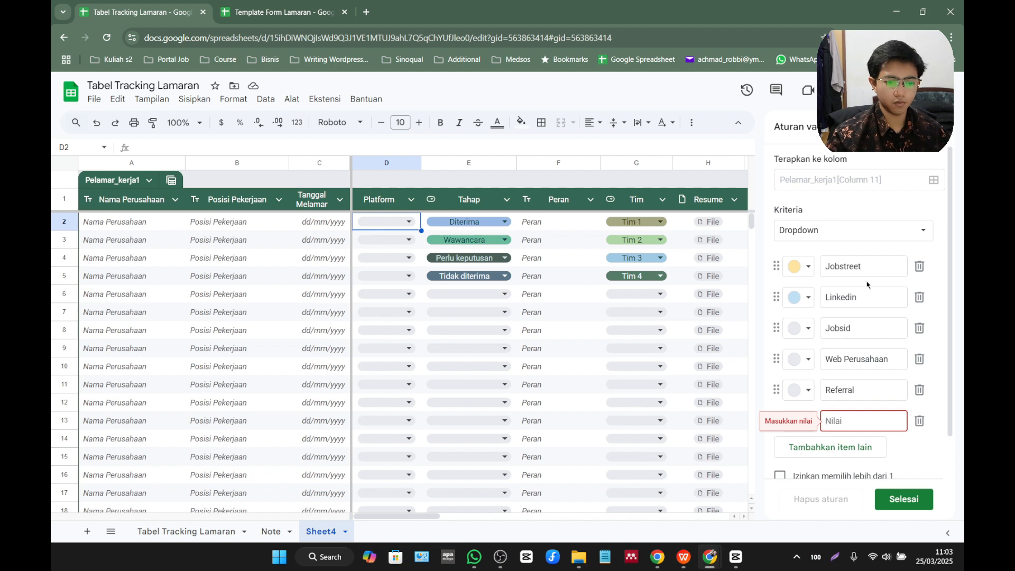
# Set the colour of the Jobsid option to dark purple.
pyautogui.click(807, 329)
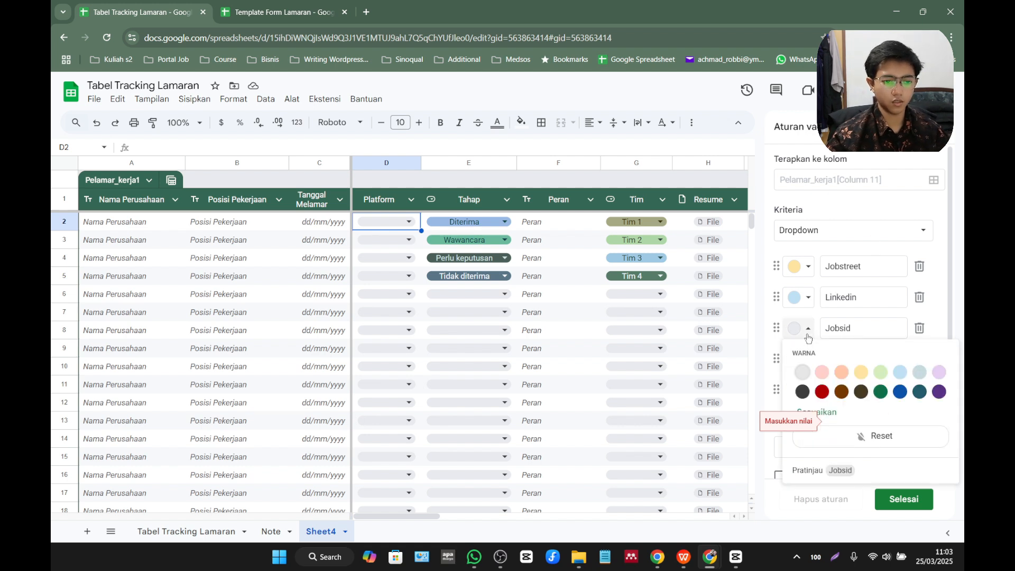
pyautogui.click(859, 373)
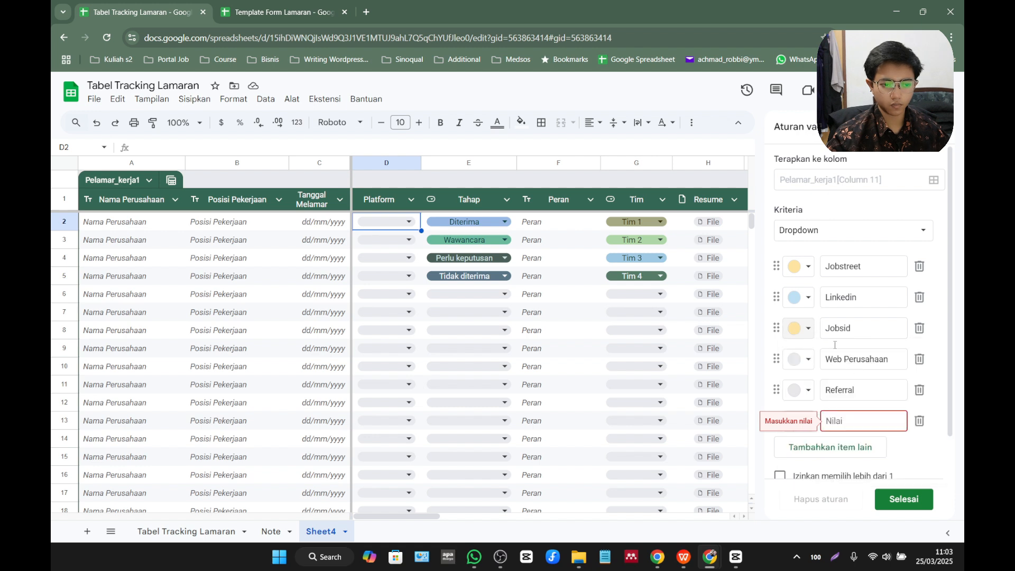
pyautogui.click(813, 330)
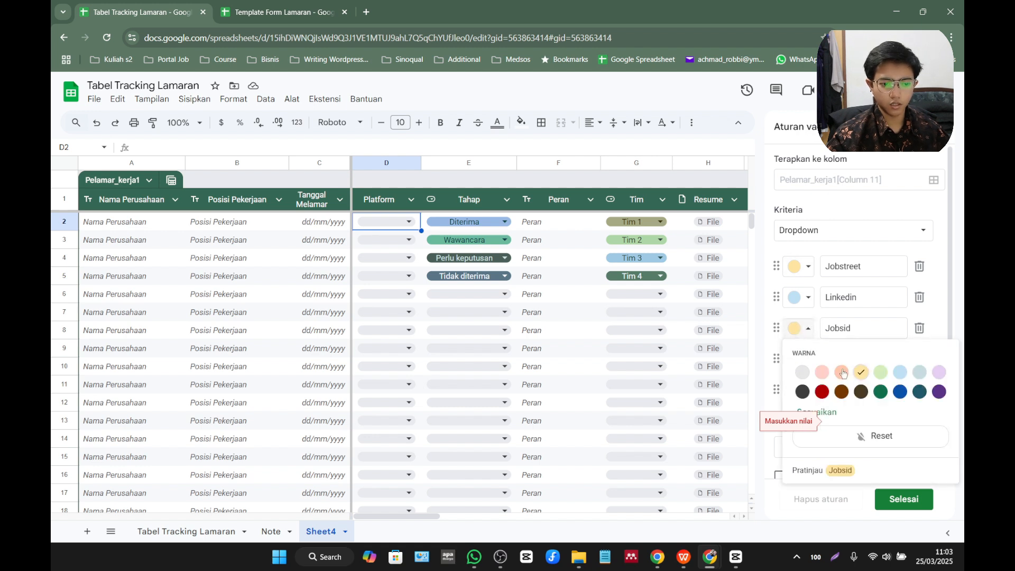
pyautogui.click(900, 377)
pyautogui.click(813, 334)
pyautogui.click(939, 394)
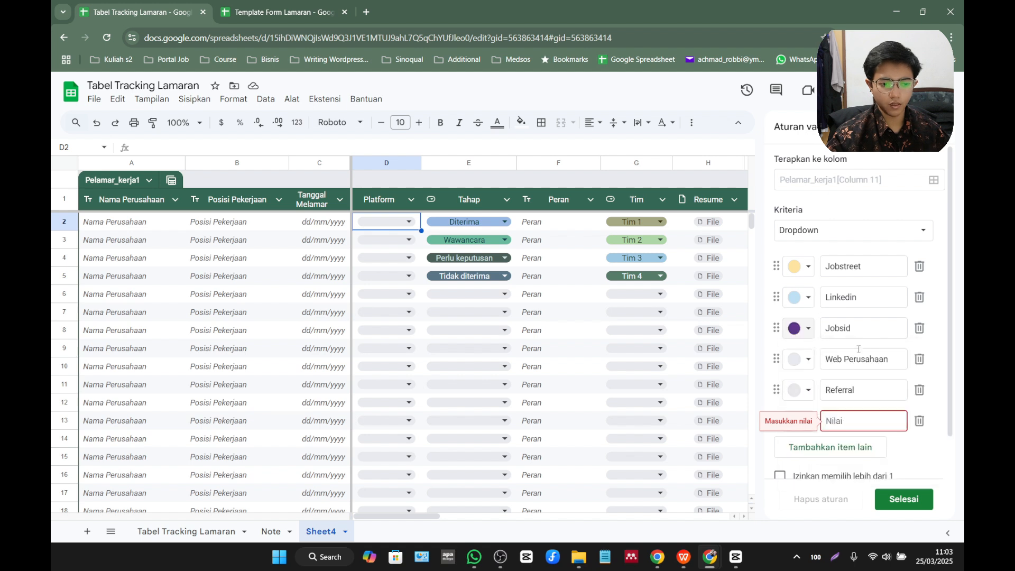
# Add an Indeed option, place it directly above Jobsid, and give it a light grey-blue colour.
pyautogui.click(858, 413)
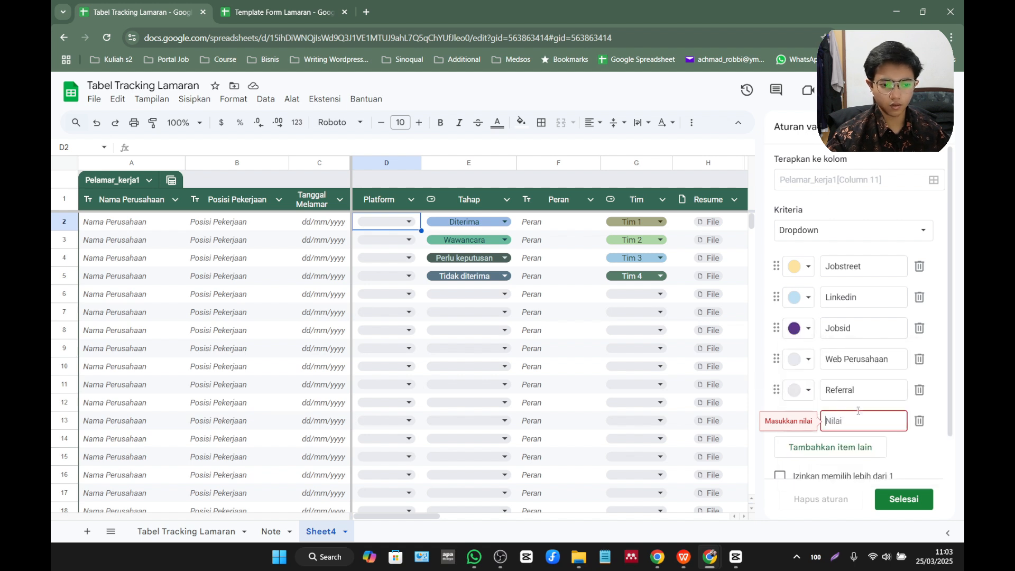
pyautogui.write('Indeed')
pyautogui.press('Return')
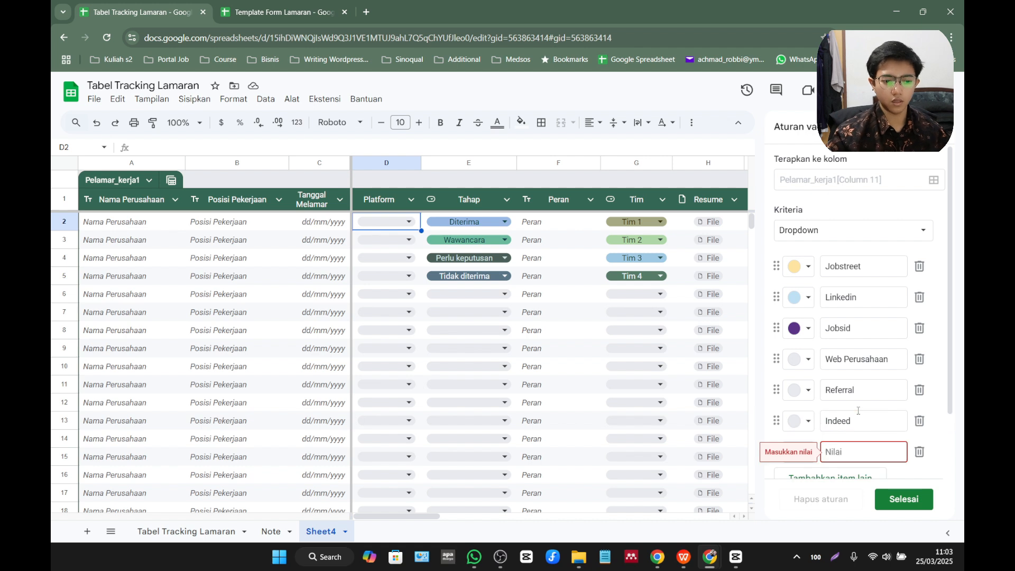
pyautogui.moveTo(776, 420); pyautogui.dragTo(776, 329)
pyautogui.click(809, 330)
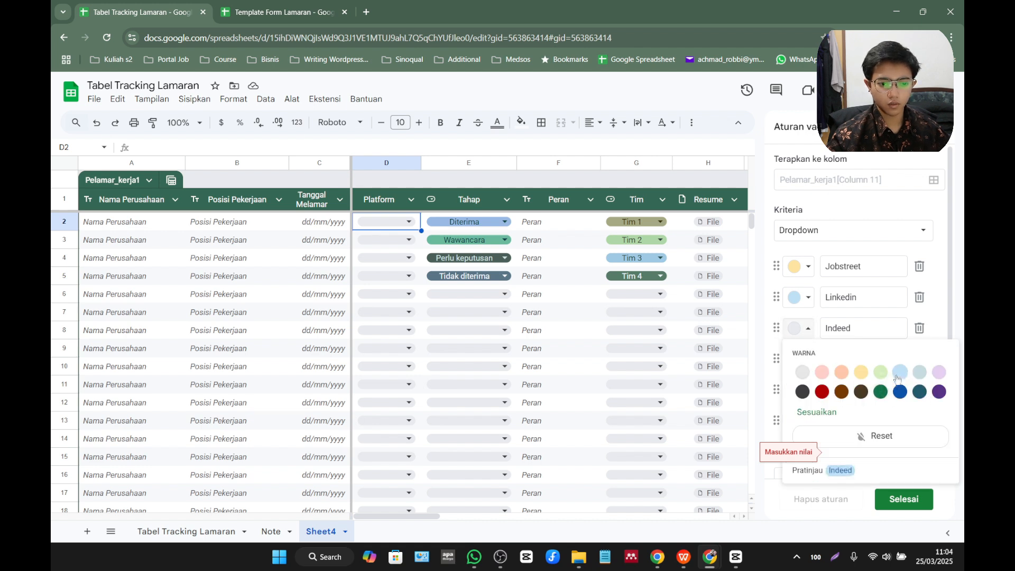
pyautogui.click(920, 372)
# Give the Referral option a light red colour, remove the empty option, and save the dropdown rule.
pyautogui.scroll(-1, 860, 294)
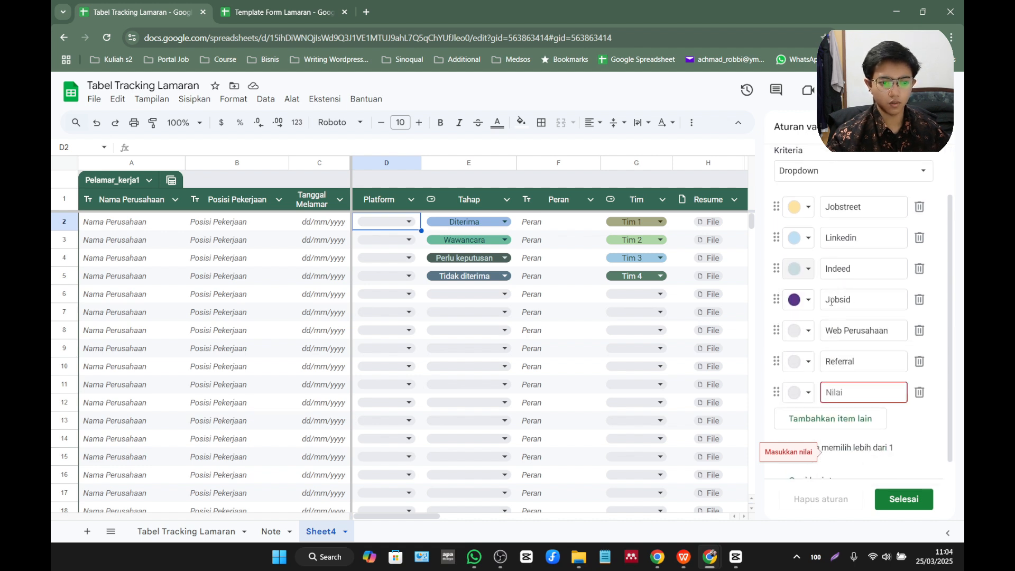
pyautogui.scroll(-2, 845, 307)
pyautogui.click(810, 345)
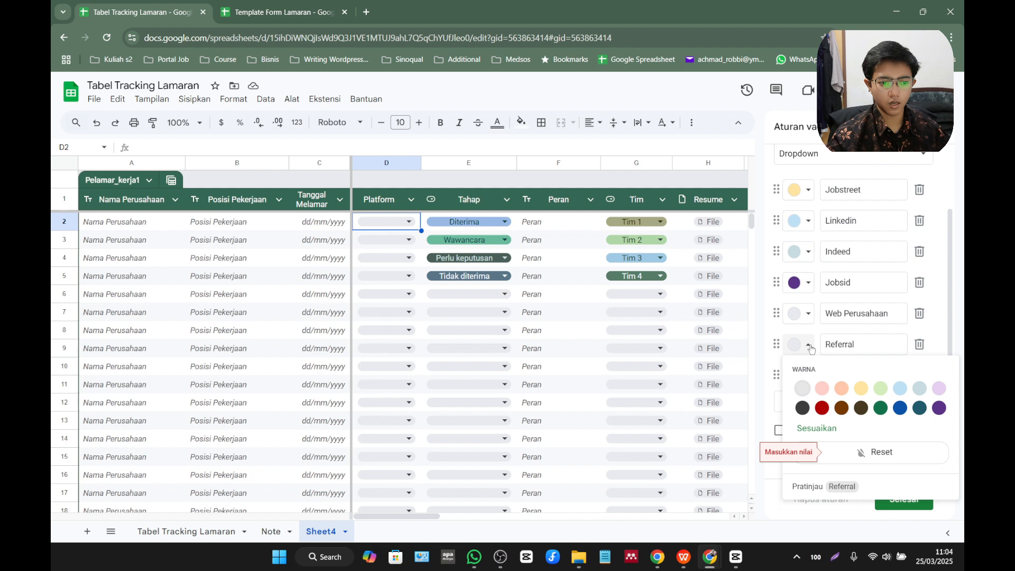
pyautogui.click(822, 388)
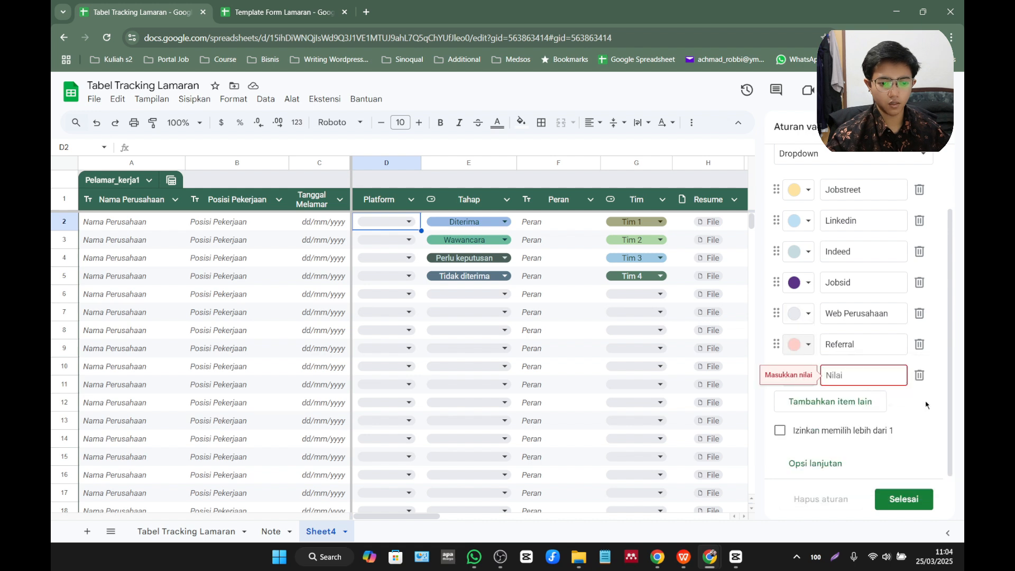
pyautogui.click(920, 375)
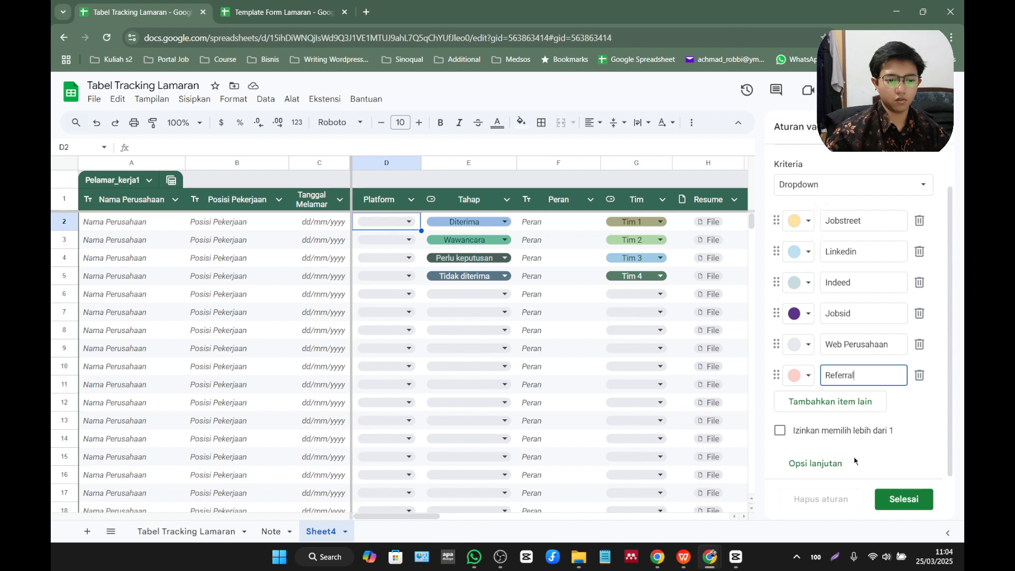
pyautogui.click(916, 505)
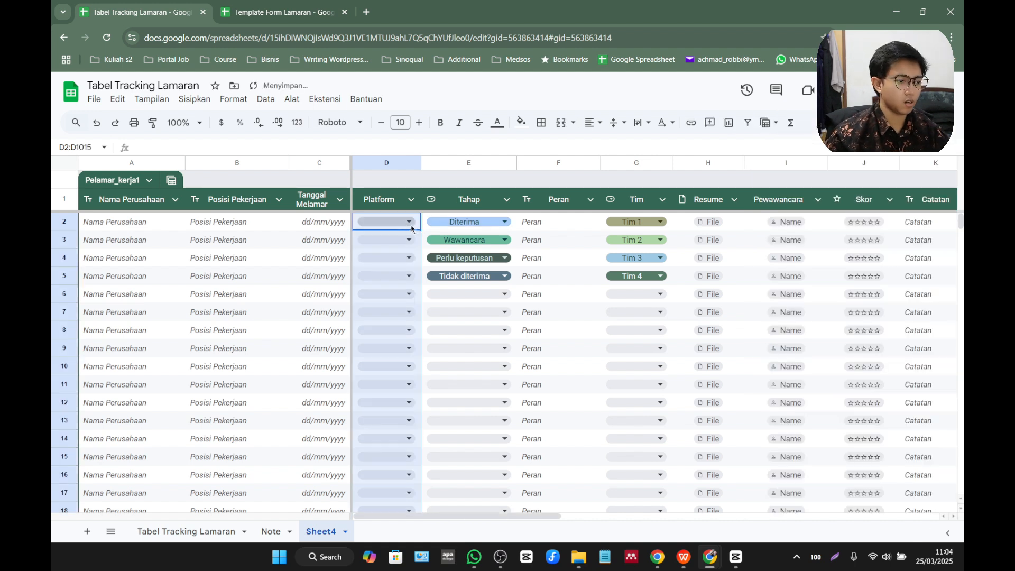
# Choose Jobstreet in the first Platform cell and check the dropdown options of the Tahap cell beside it.
pyautogui.click(398, 222)
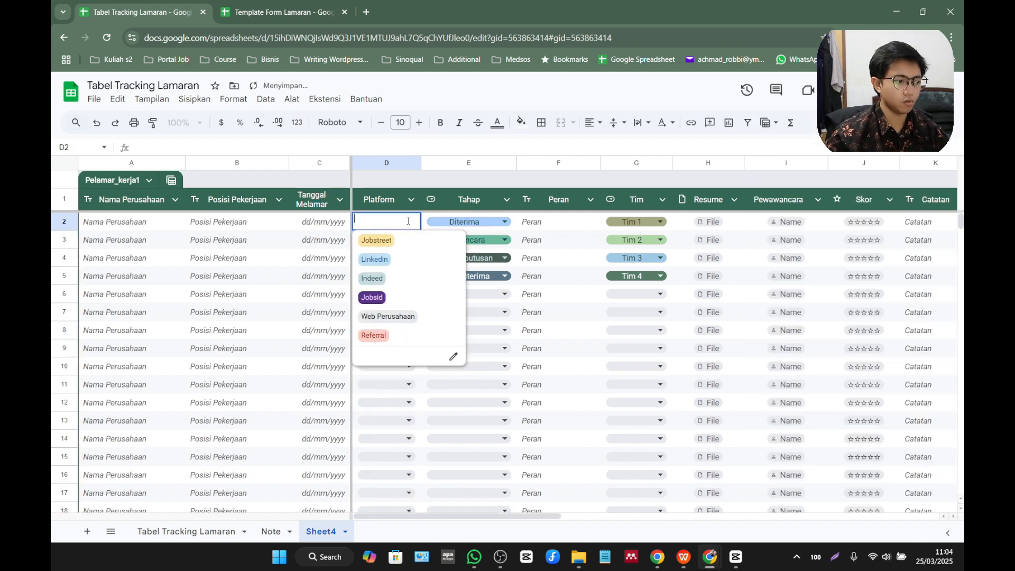
pyautogui.click(377, 241)
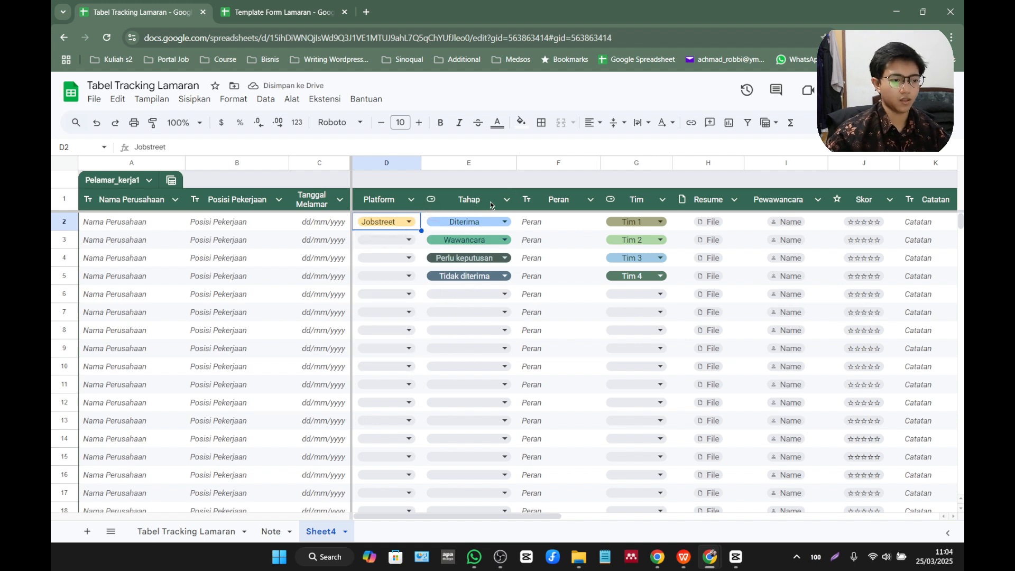
pyautogui.click(492, 223)
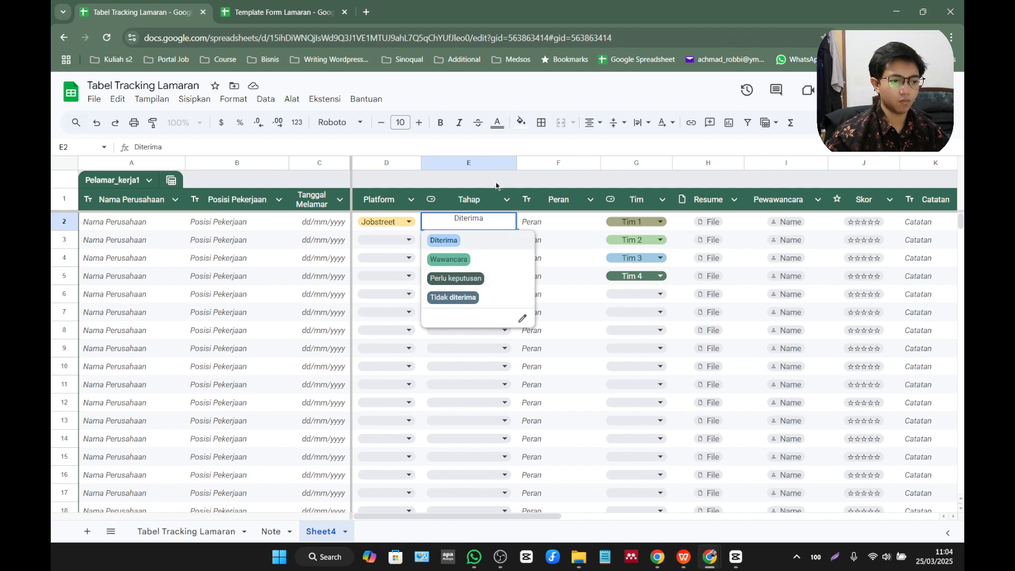
pyautogui.press('Escape')
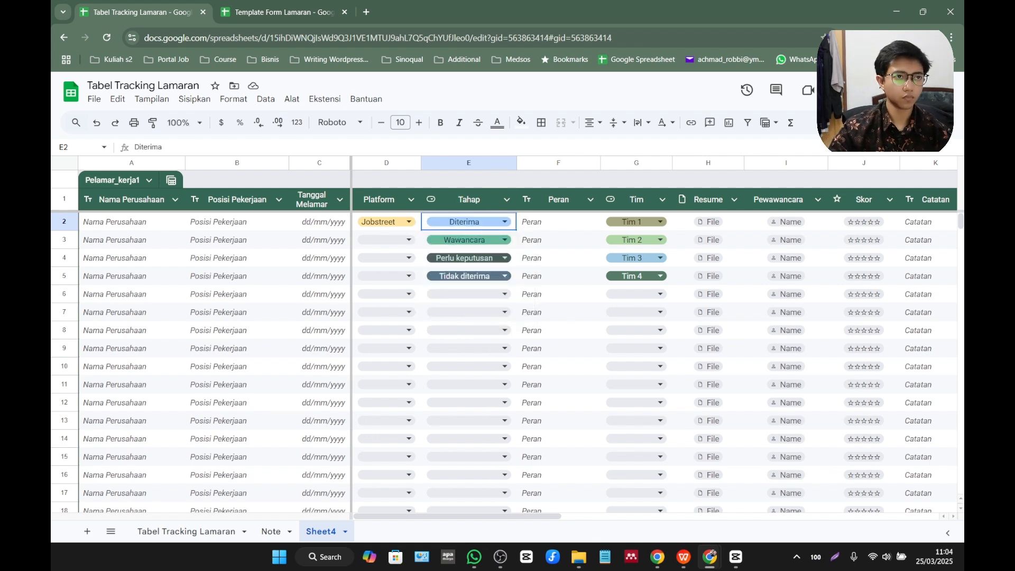
# Delete the Peran column from the table.
pyautogui.rightClick(563, 163)
pyautogui.click(612, 257)
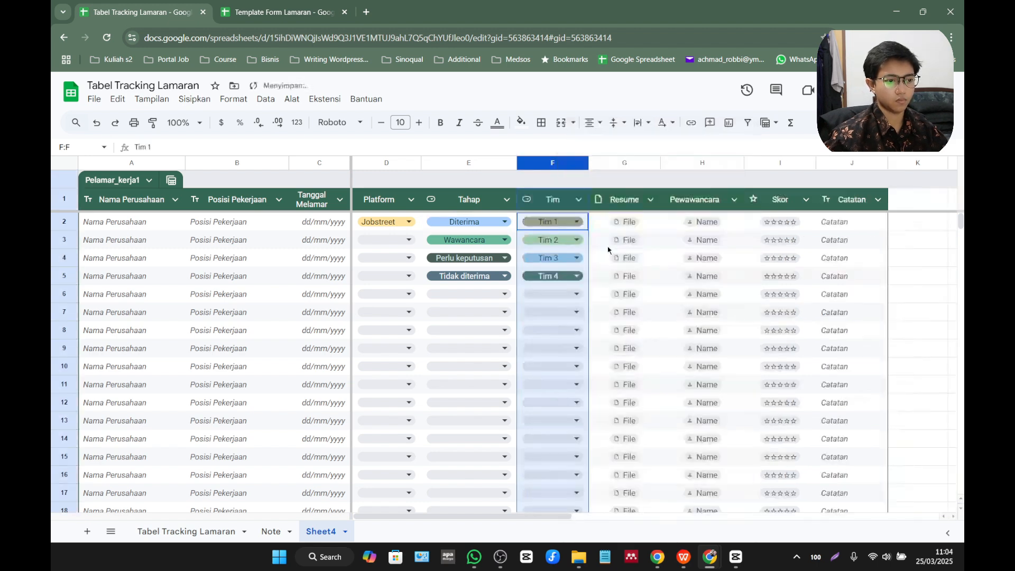
pyautogui.rightClick(552, 165)
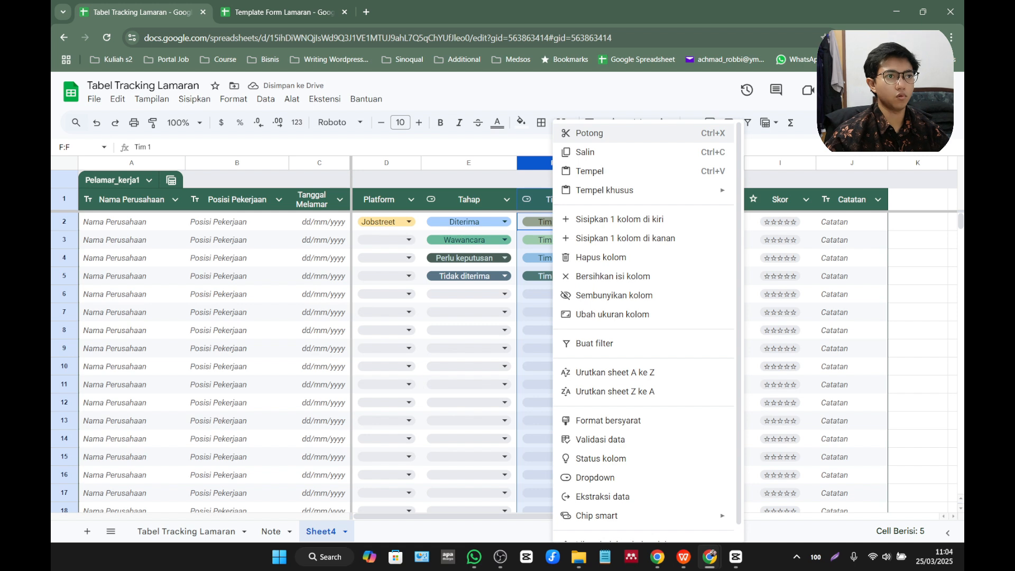
pyautogui.press('Escape')
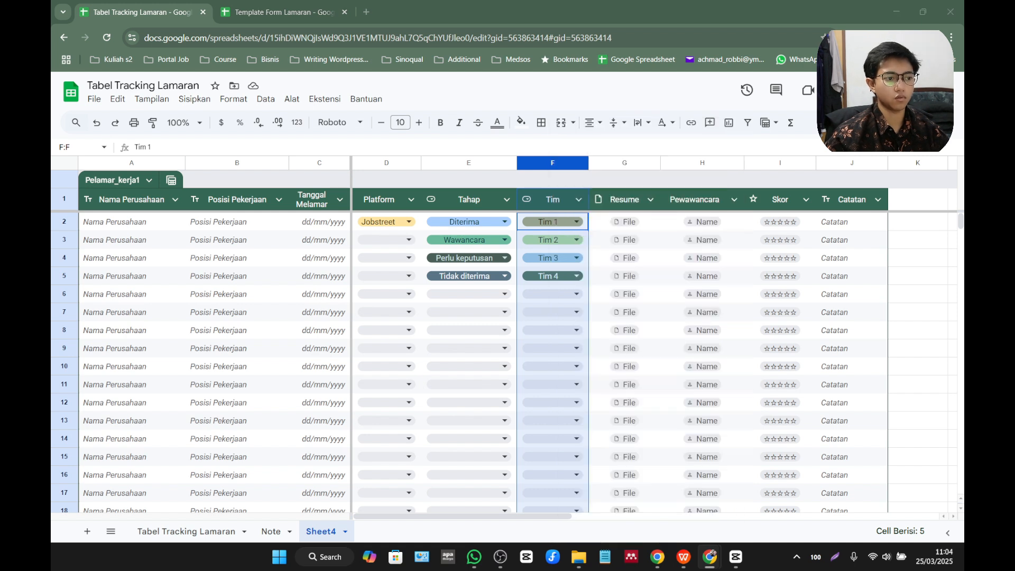
# Change the Tahap column's type from dropdown to Teks.
pyautogui.doubleClick(477, 205)
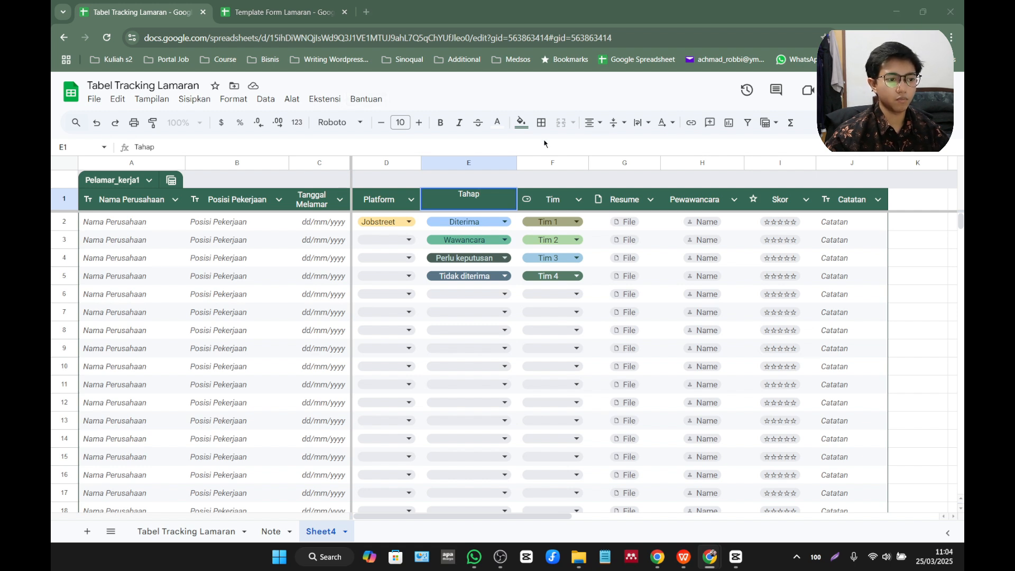
pyautogui.doubleClick(491, 204)
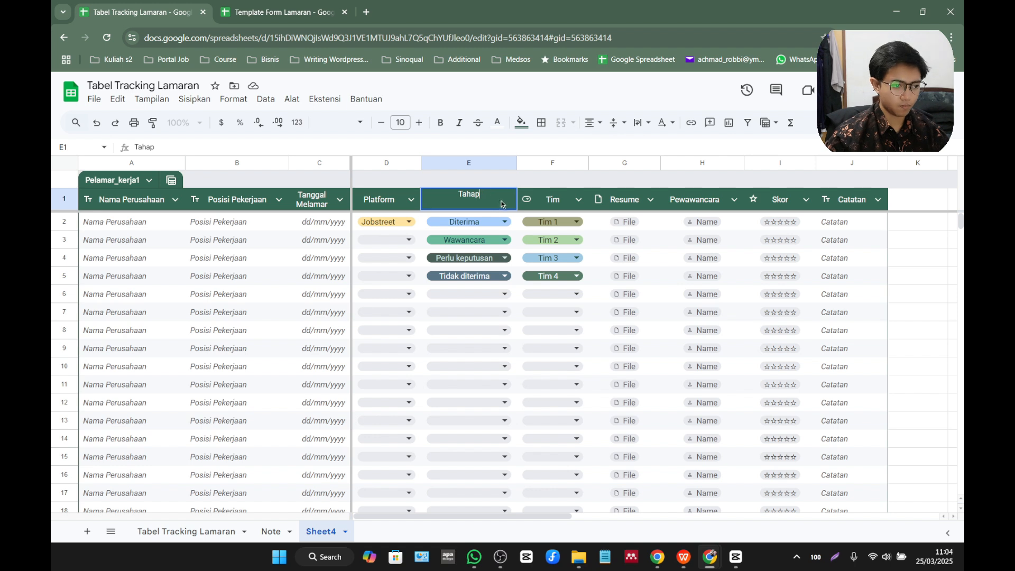
pyautogui.click(511, 198)
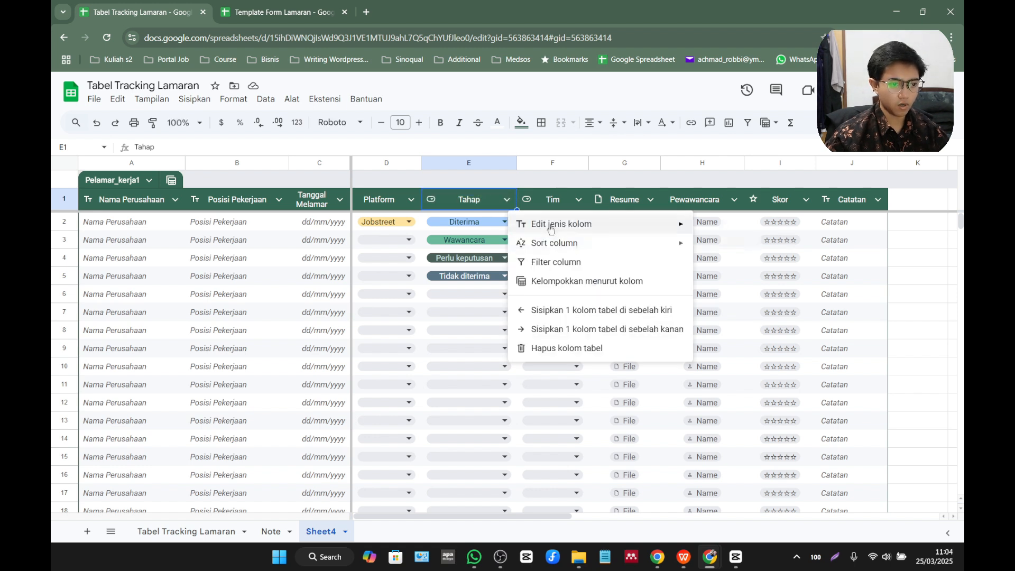
pyautogui.moveTo(607, 224)
pyautogui.click(737, 249)
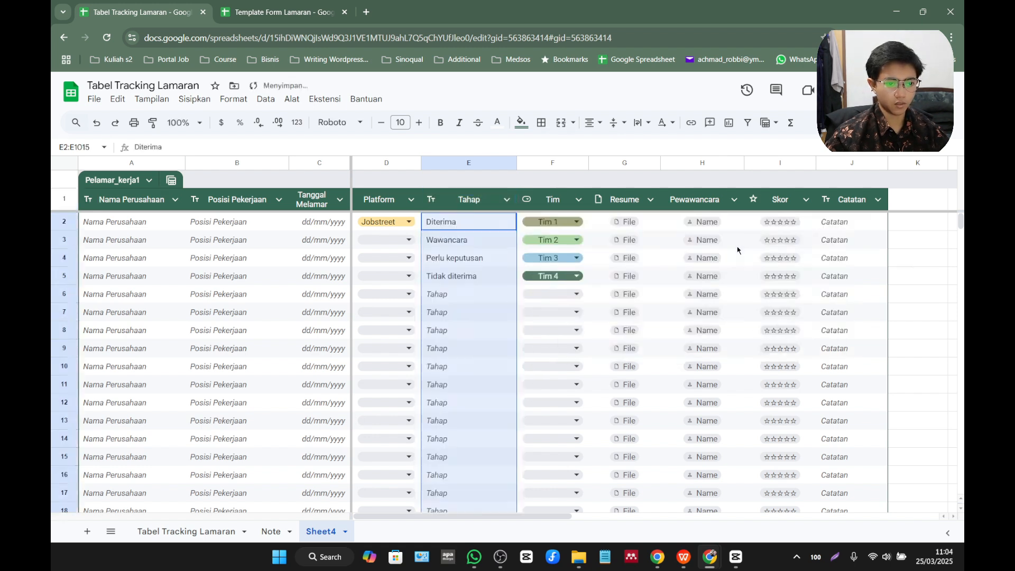
pyautogui.click(508, 200)
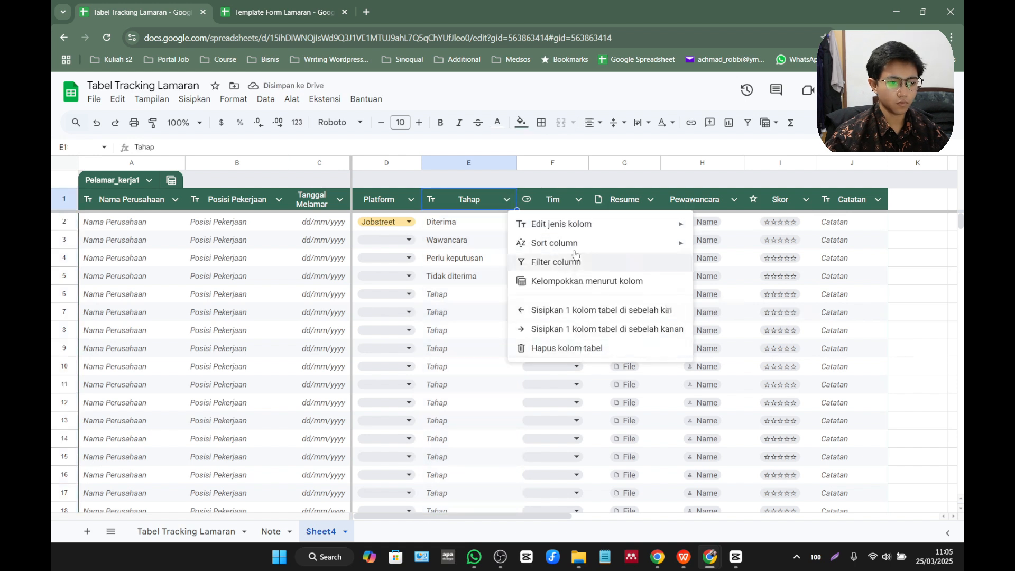
pyautogui.moveTo(575, 227)
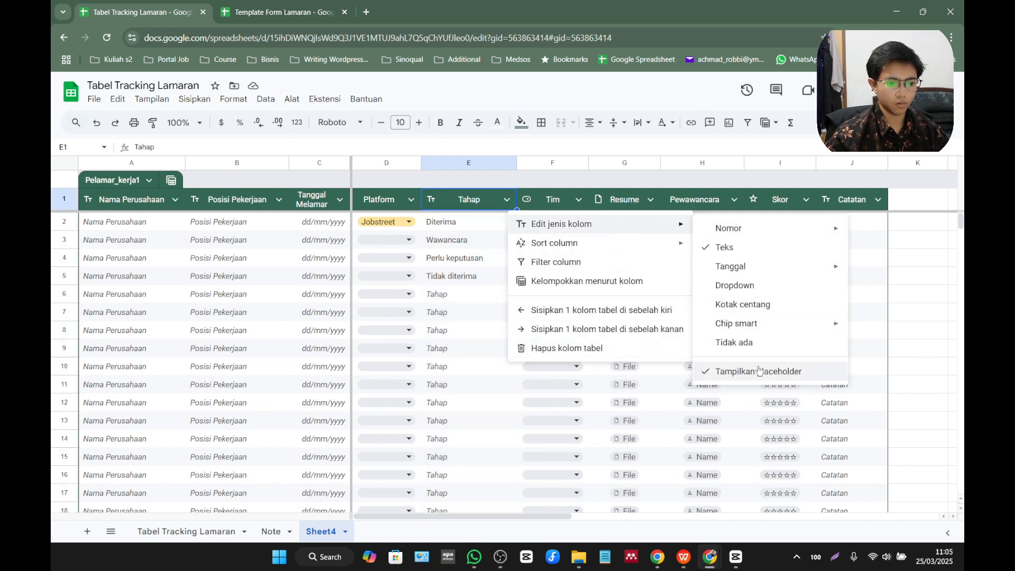
# Rename the Tahap column header as Feedback Dari Interview.
pyautogui.click(455, 206)
pyautogui.doubleClick(478, 204)
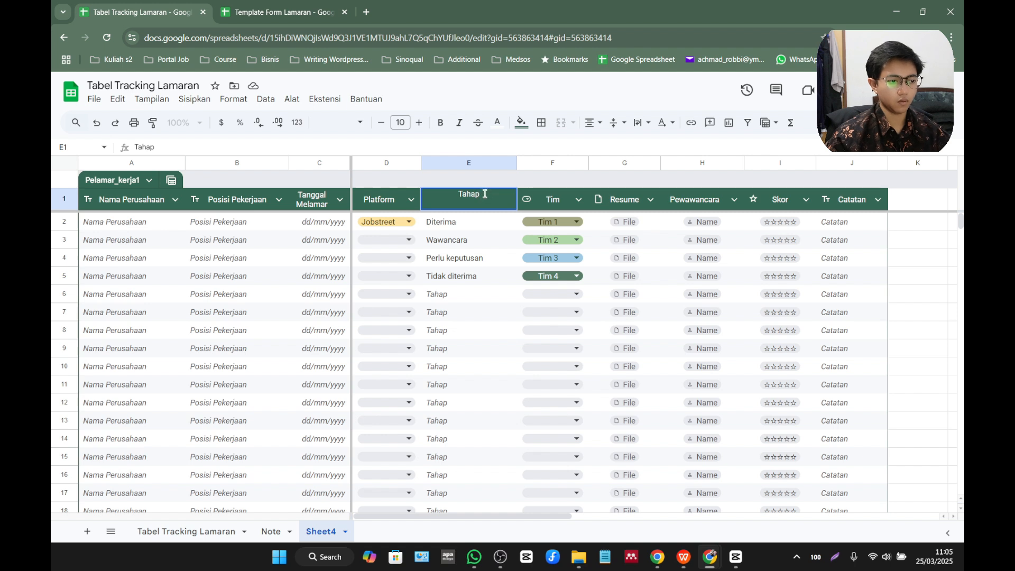
pyautogui.moveTo(485, 194); pyautogui.dragTo(444, 192)
pyautogui.write('Feedbac')
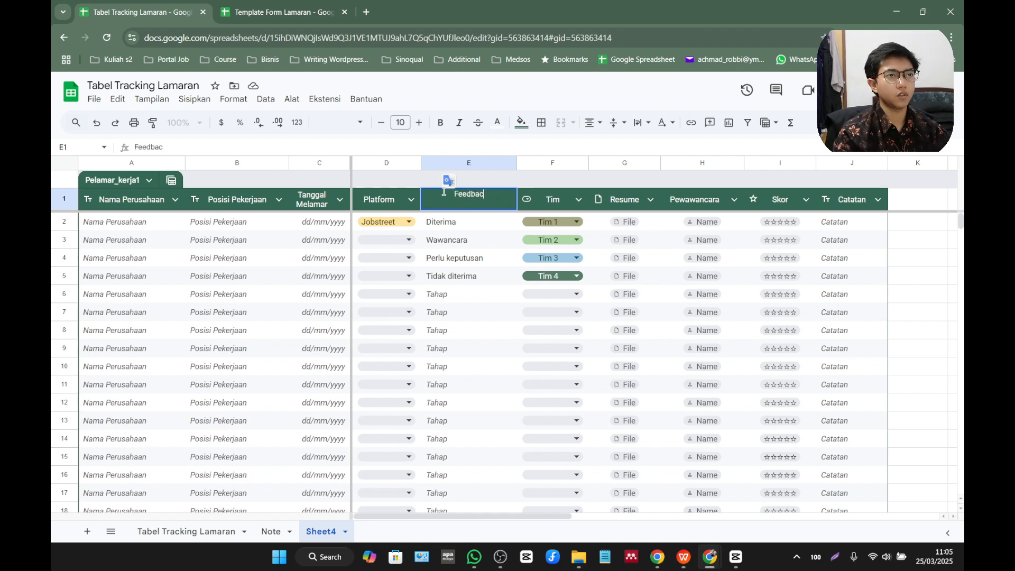
pyautogui.write('k Da')
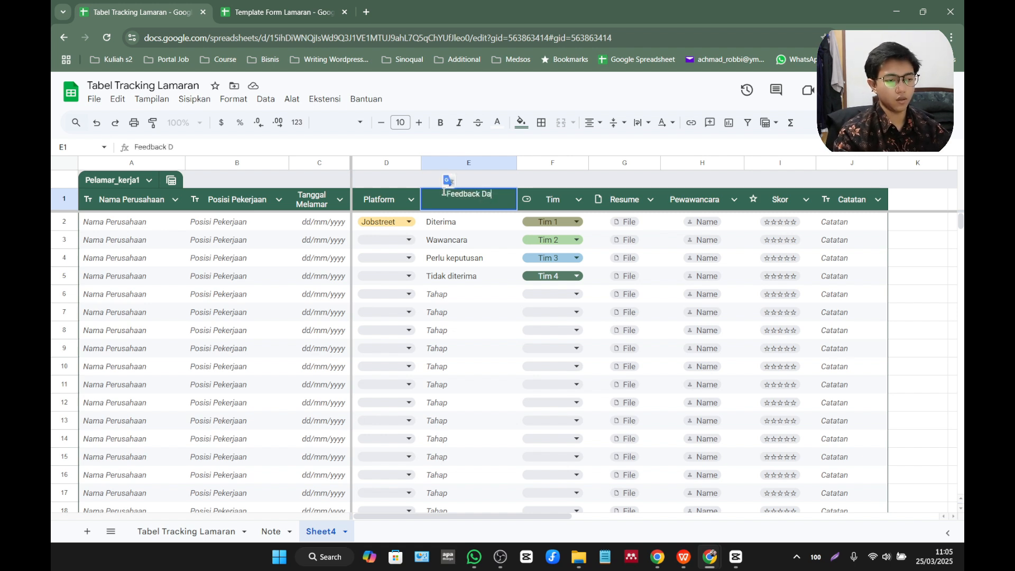
pyautogui.write('ri Interview')
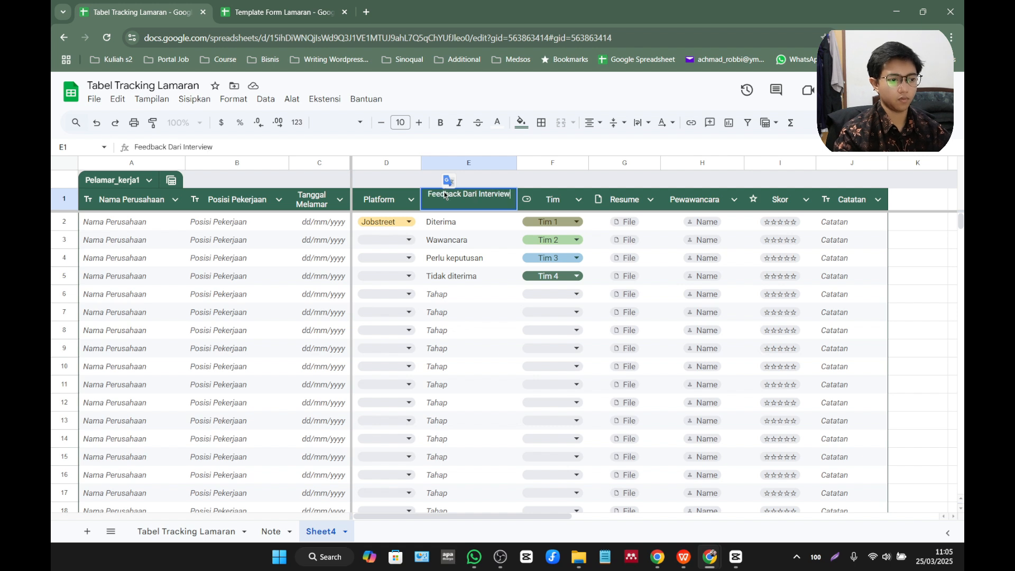
pyautogui.press('Return')
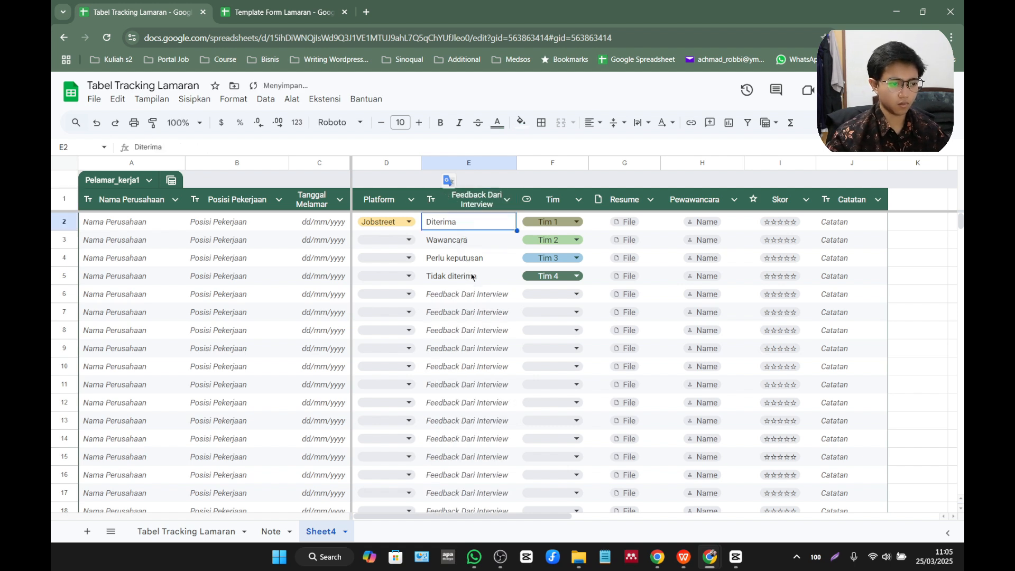
# Clear the sample entries in rows 2 to 5 of the Feedback Dari Interview column by filling the blank row 6 cell upward.
pyautogui.click(486, 298)
pyautogui.moveTo(516, 302); pyautogui.dragTo(502, 225)
pyautogui.click(499, 246)
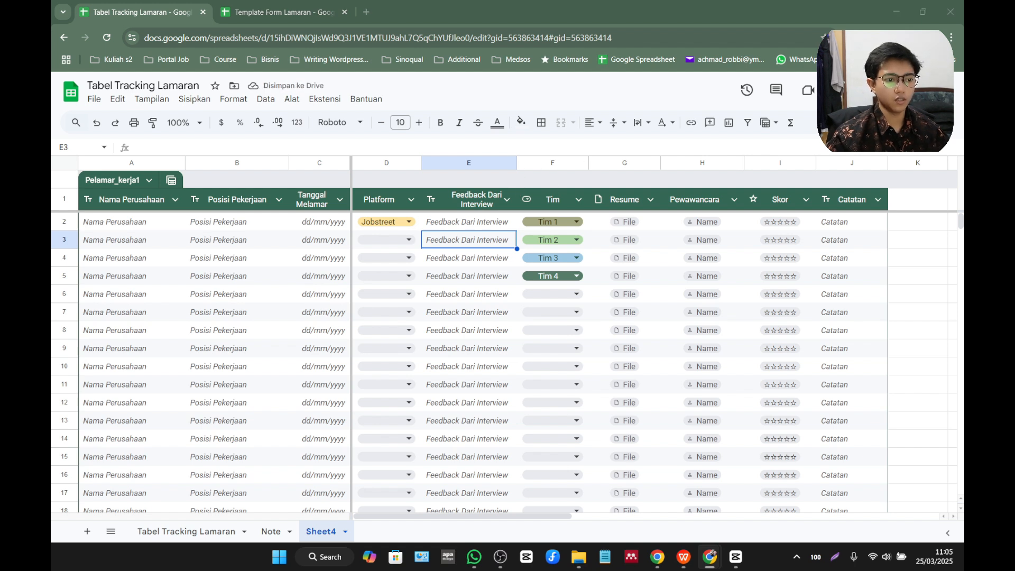
# Change the Tim column's type from dropdown to Teks.
pyautogui.click(578, 199)
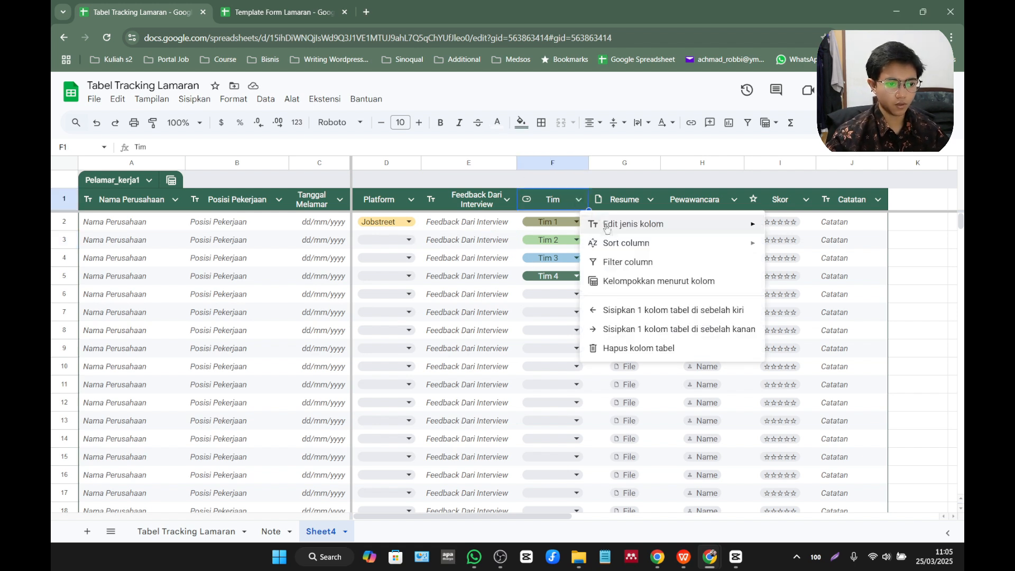
pyautogui.moveTo(607, 228)
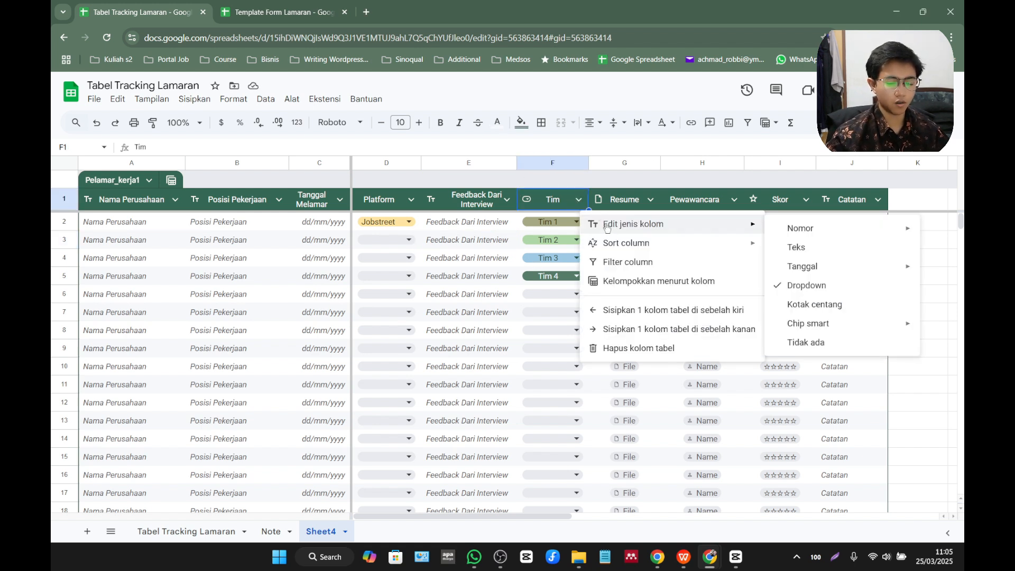
pyautogui.click(795, 248)
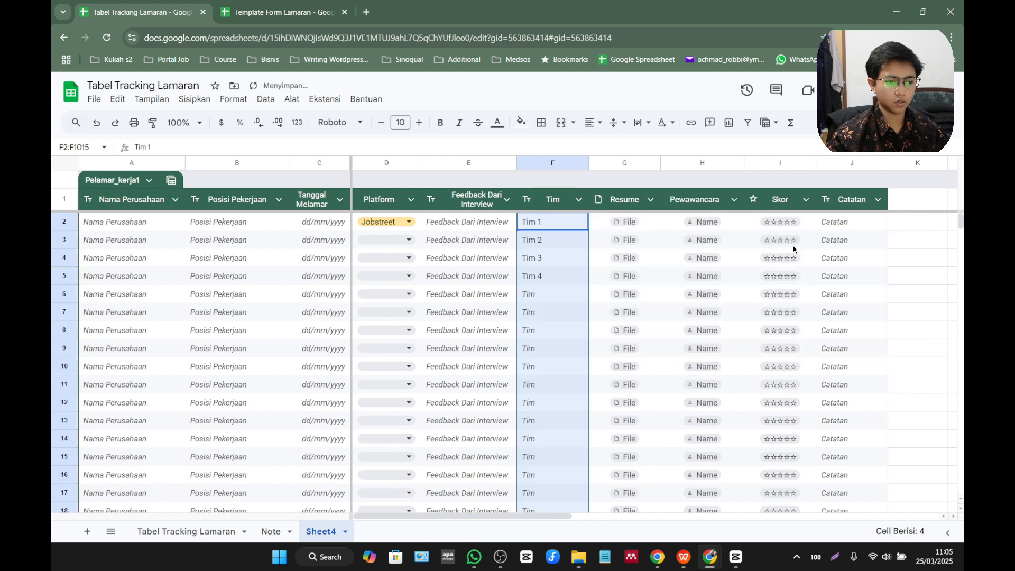
# Rename the Tim column header as Gaji Diharapkan.
pyautogui.doubleClick(563, 201)
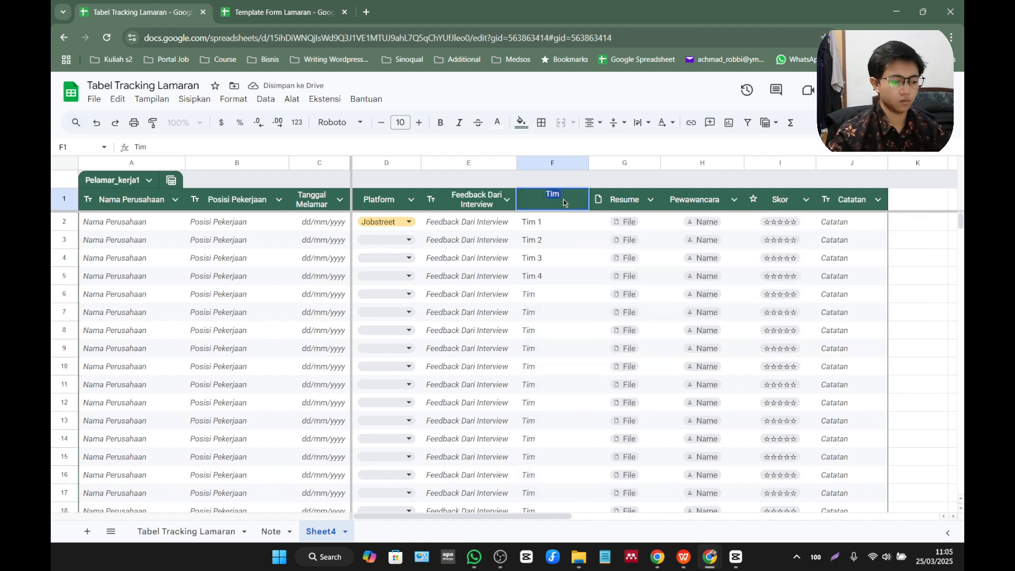
pyautogui.write('Gaji Yang')
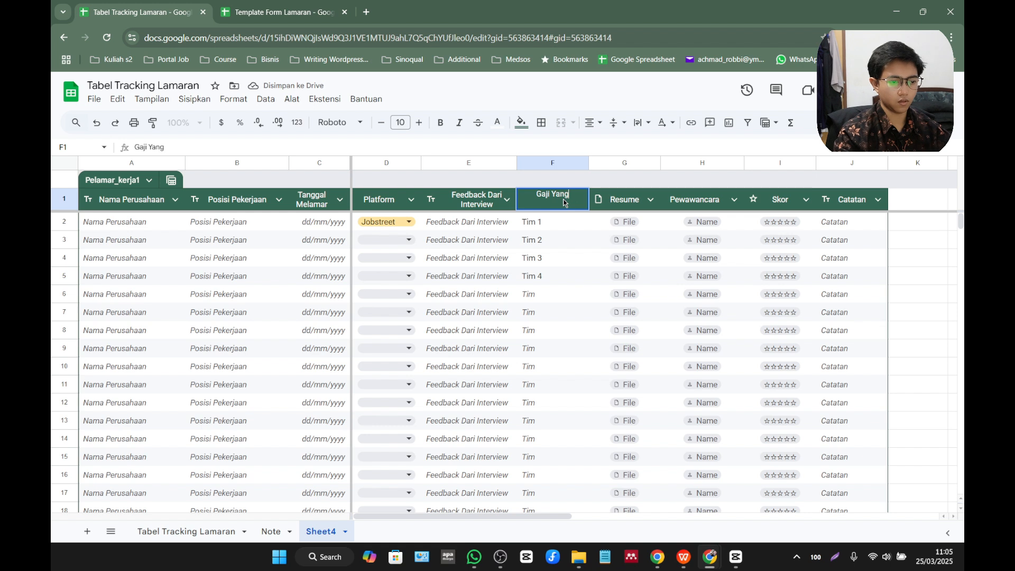
pyautogui.press('BackSpace')
pyautogui.press('BackSpace')
pyautogui.press('BackSpace')
pyautogui.press('BackSpace')
pyautogui.write('Diharapkan')
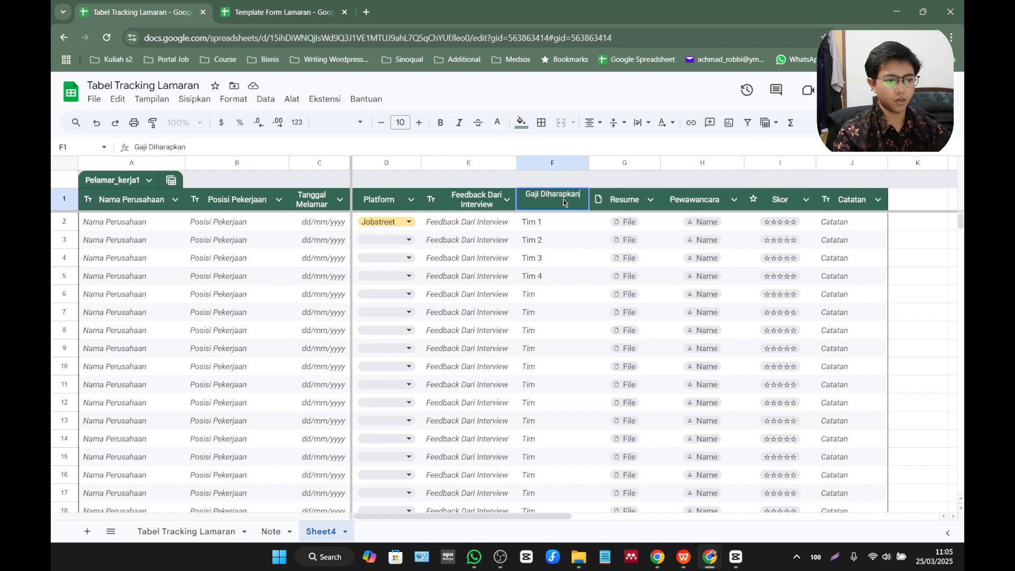
pyautogui.press('Return')
# Clear the sample team entries in rows 2 to 5 of the Gaji Diharapkan column by filling the blank row 6 cell upward.
pyautogui.click(562, 293)
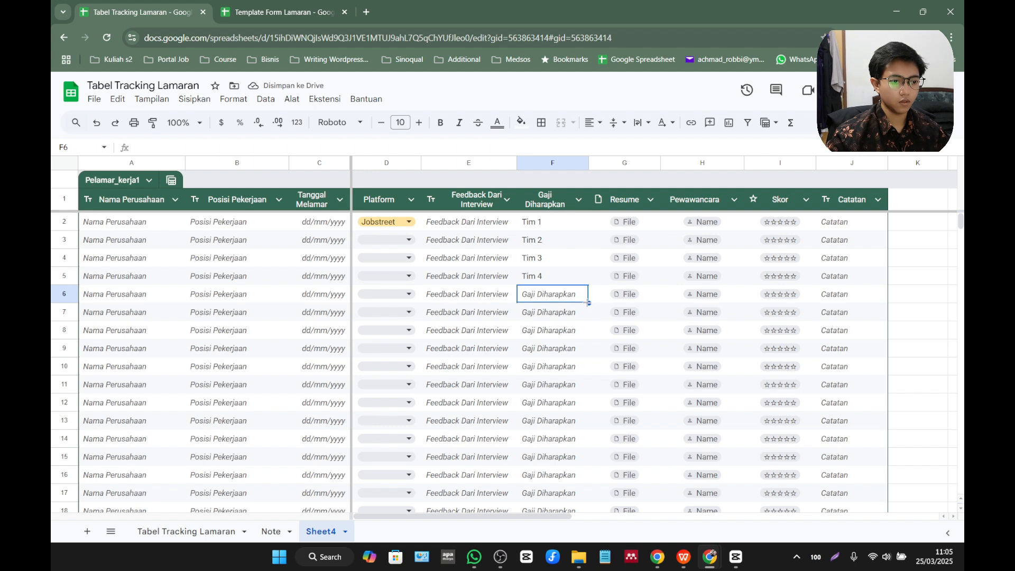
pyautogui.moveTo(588, 302); pyautogui.dragTo(577, 211)
pyautogui.click(651, 200)
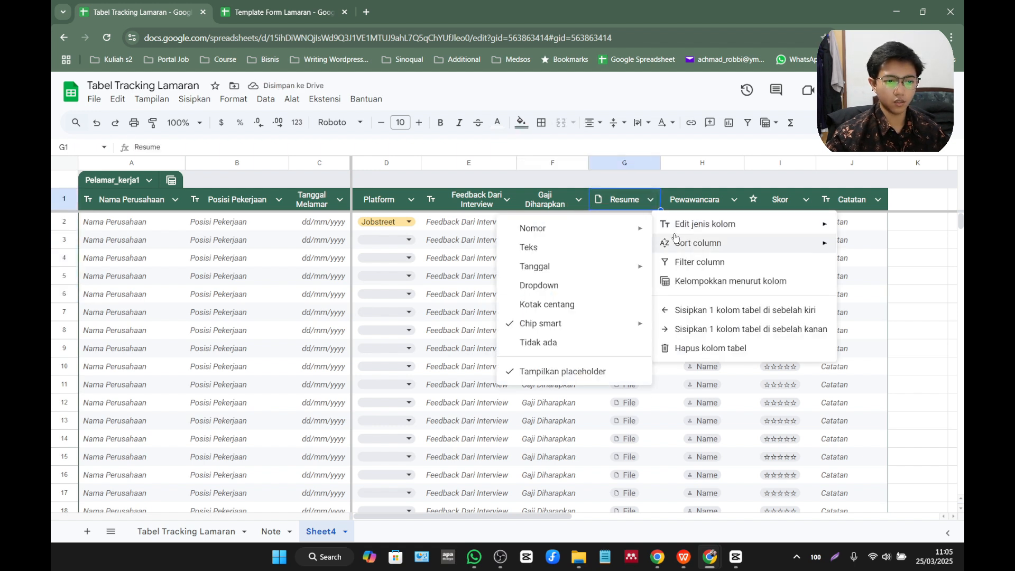
pyautogui.click(651, 181)
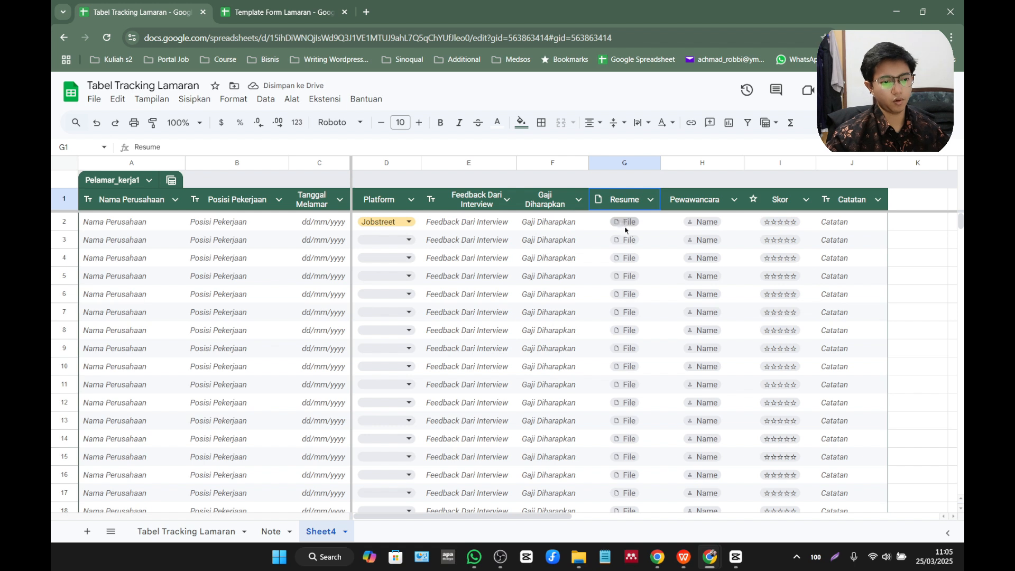
# Try inserting the Template Form Lamaran file chip in row 4 of the Resume column, and undo the insertion.
pyautogui.moveTo(544, 517); pyautogui.dragTo(587, 517)
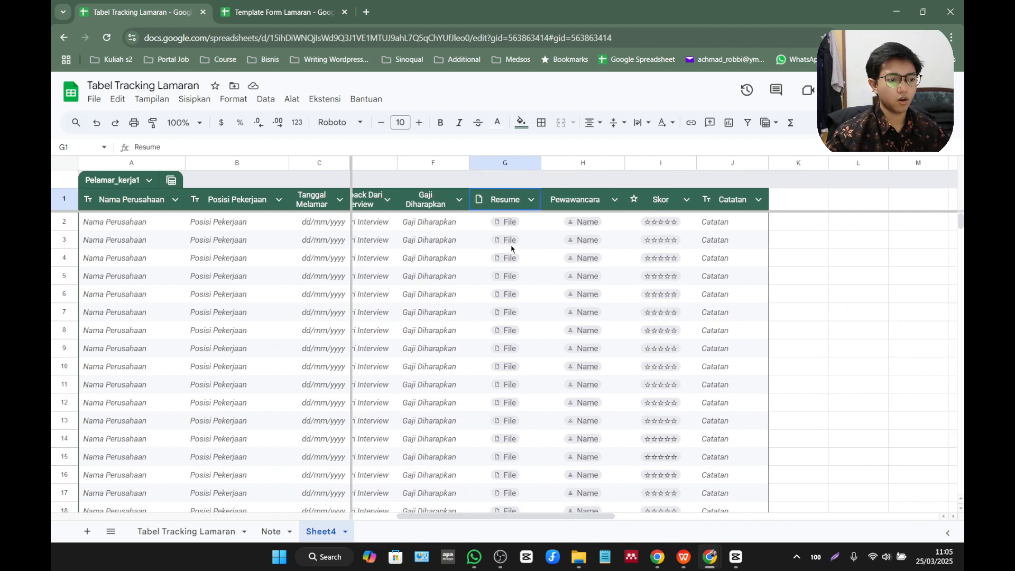
pyautogui.click(503, 221)
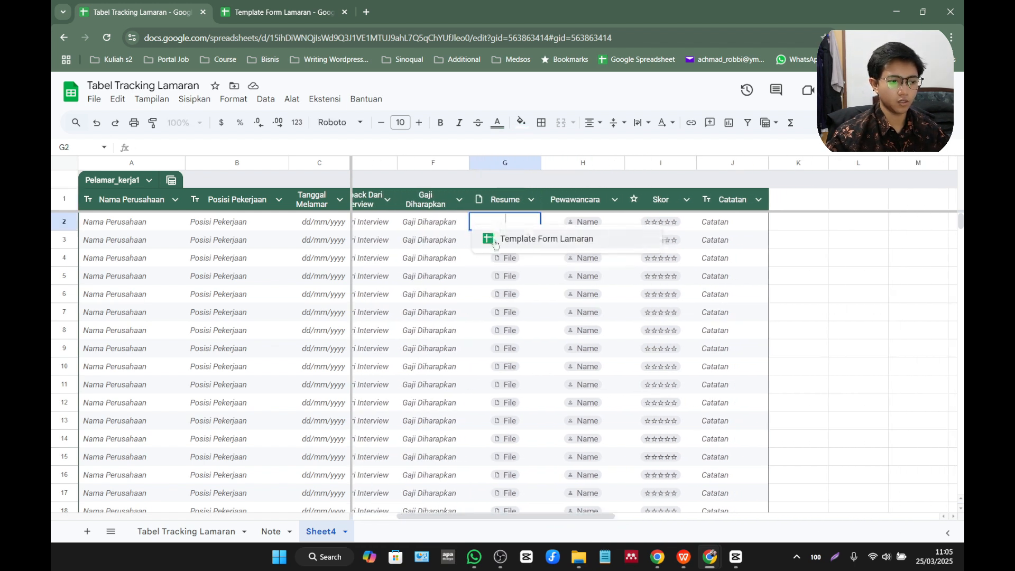
pyautogui.click(505, 258)
pyautogui.click(538, 277)
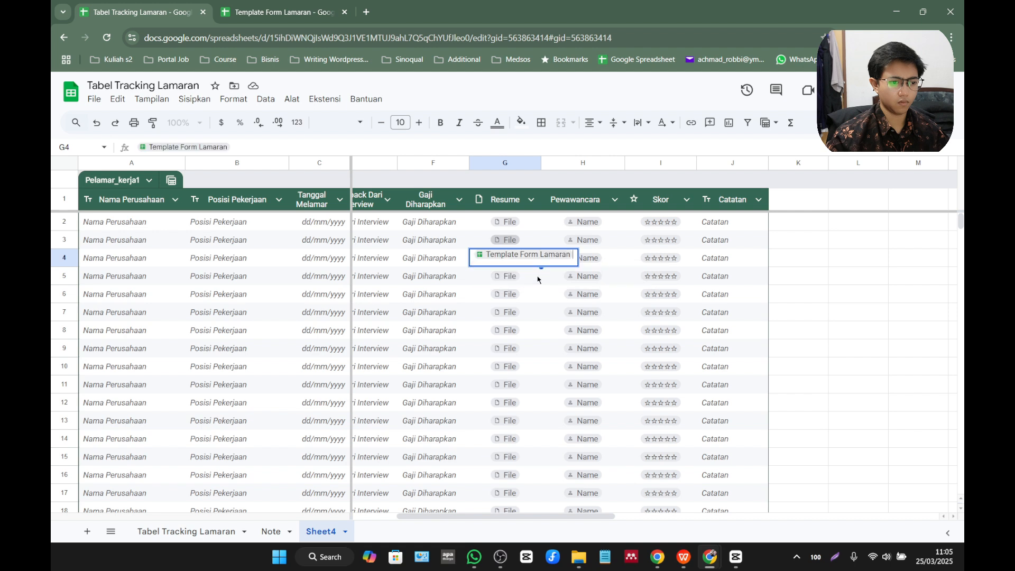
pyautogui.click(526, 294)
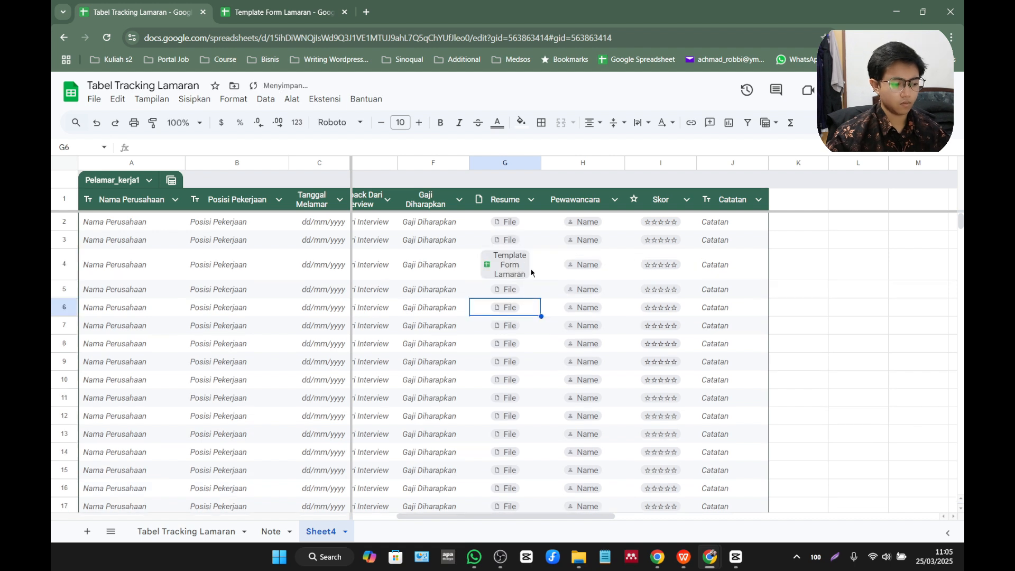
pyautogui.hotkey('ctrl', 'z')
pyautogui.click(522, 222)
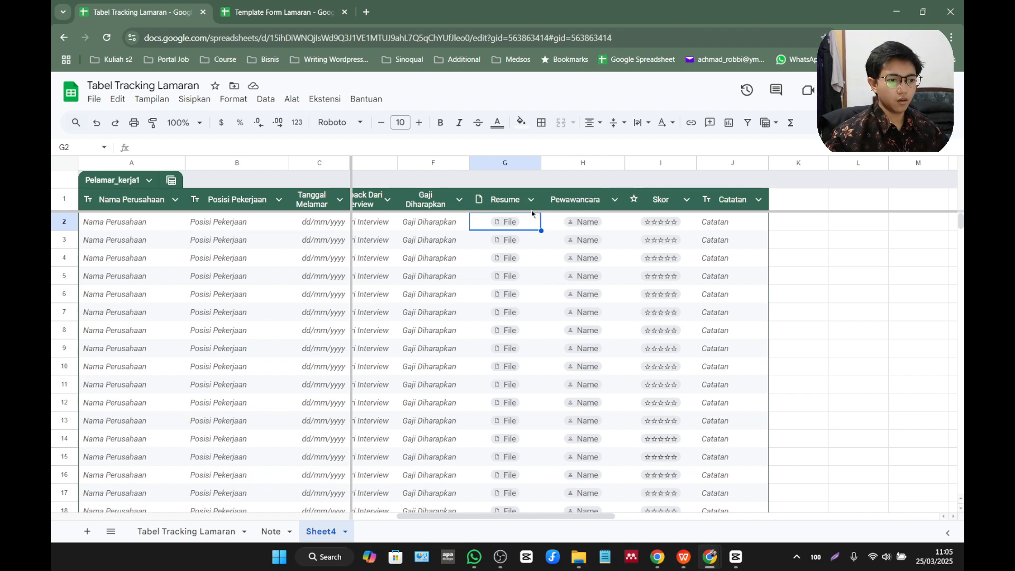
pyautogui.click(528, 201)
pyautogui.moveTo(559, 222)
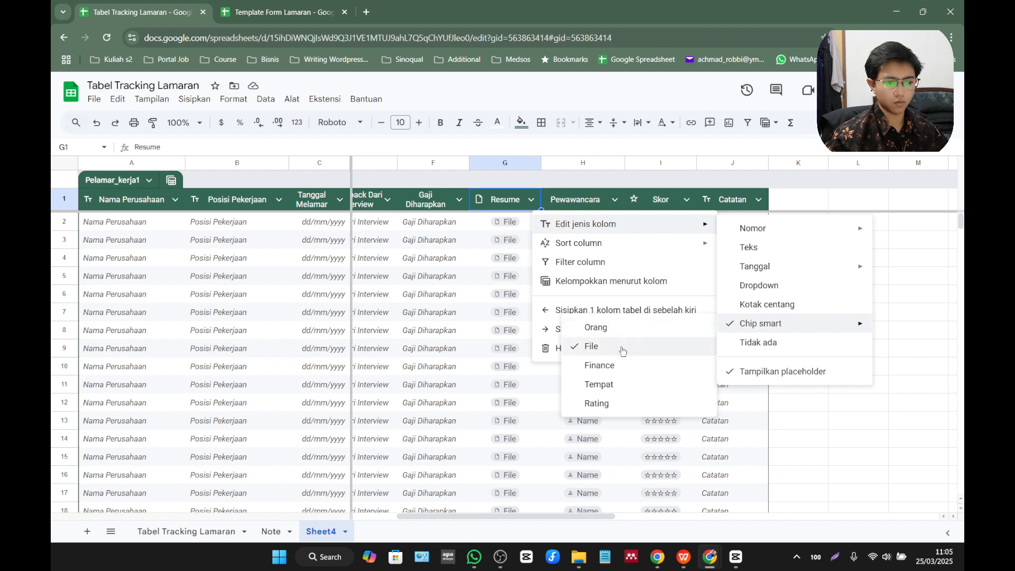
pyautogui.click(896, 243)
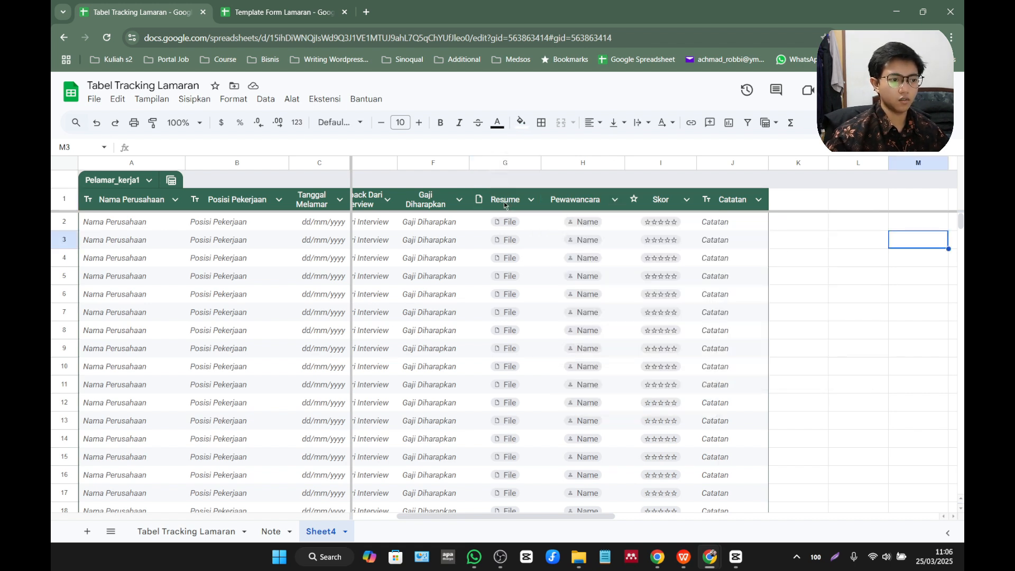
pyautogui.click(530, 201)
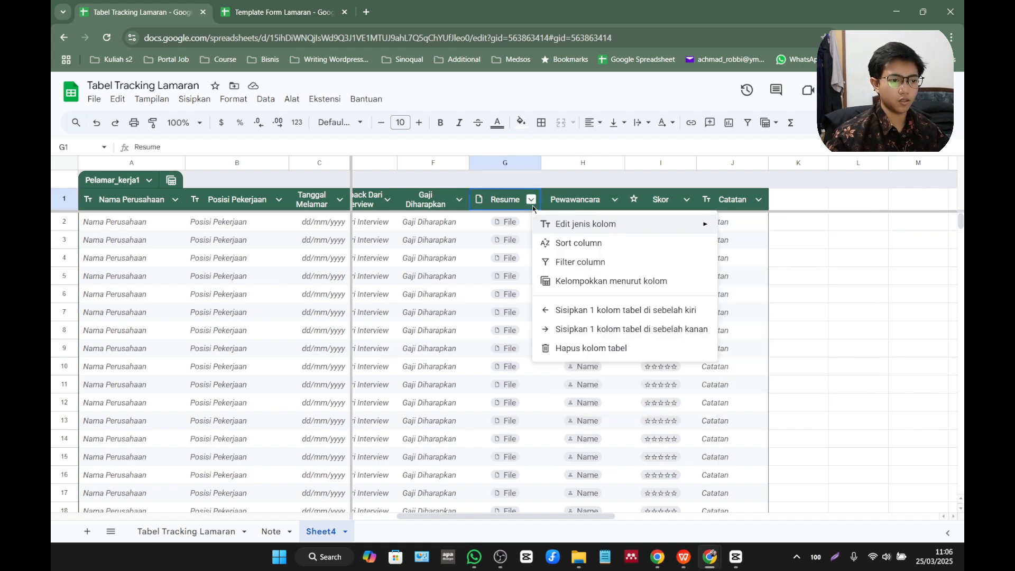
# Insert a new column to the right of the Gaji Diharapkan column.
pyautogui.click(443, 165)
pyautogui.rightClick(443, 164)
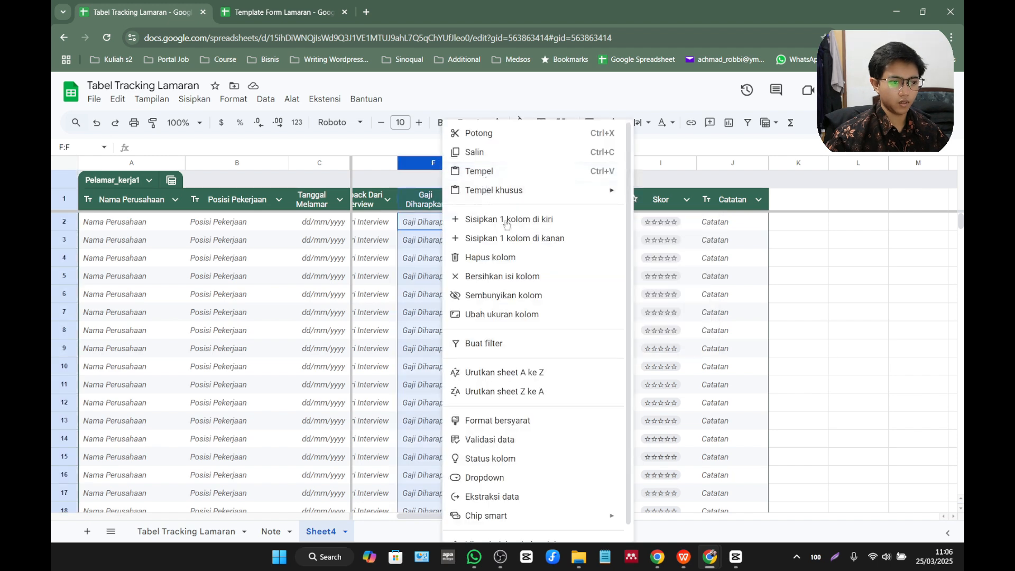
pyautogui.click(554, 243)
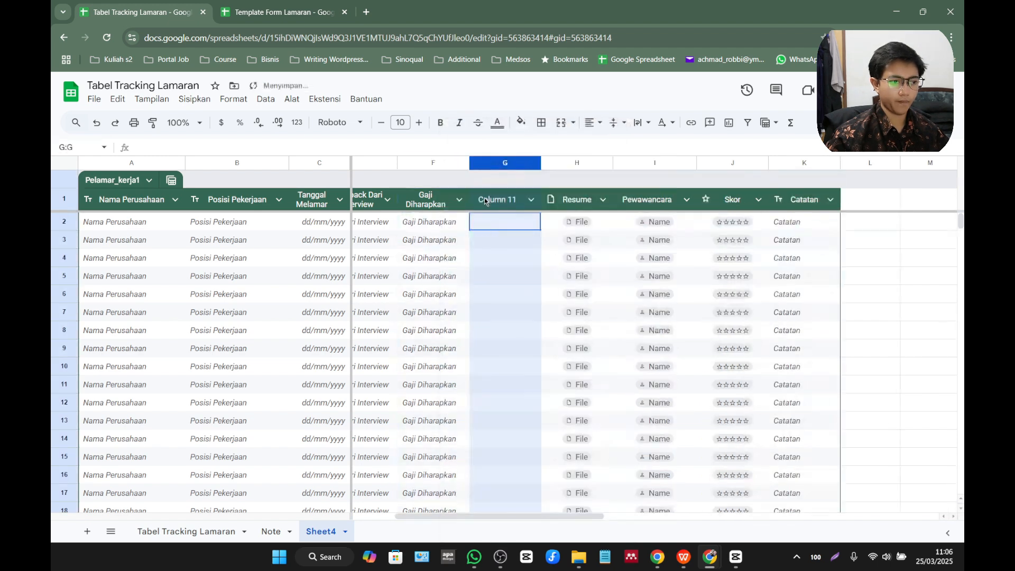
# Set the column type of the new Column 11 to Teks.
pyautogui.click(529, 201)
pyautogui.moveTo(578, 227)
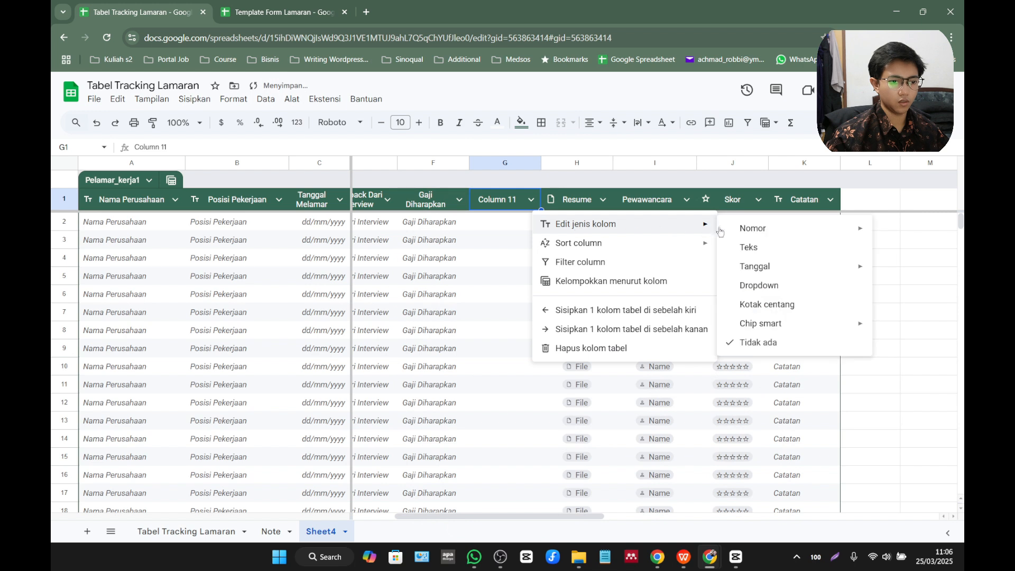
pyautogui.doubleClick(748, 247)
# Rename the Column 11 header as Gaji Ditawarkan.
pyautogui.click(520, 201)
pyautogui.doubleClick(520, 202)
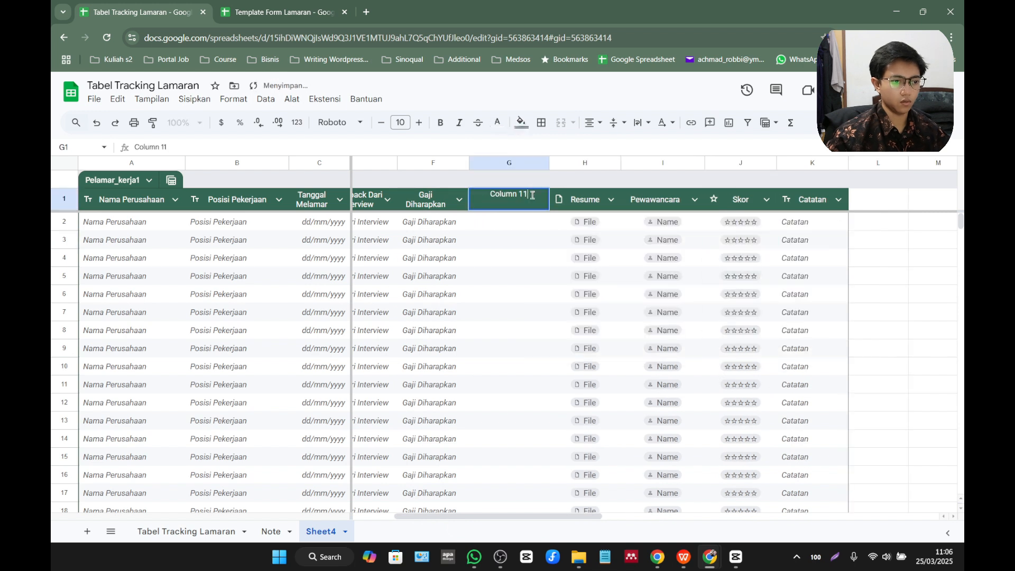
pyautogui.moveTo(531, 194); pyautogui.dragTo(474, 194)
pyautogui.write('Gaji')
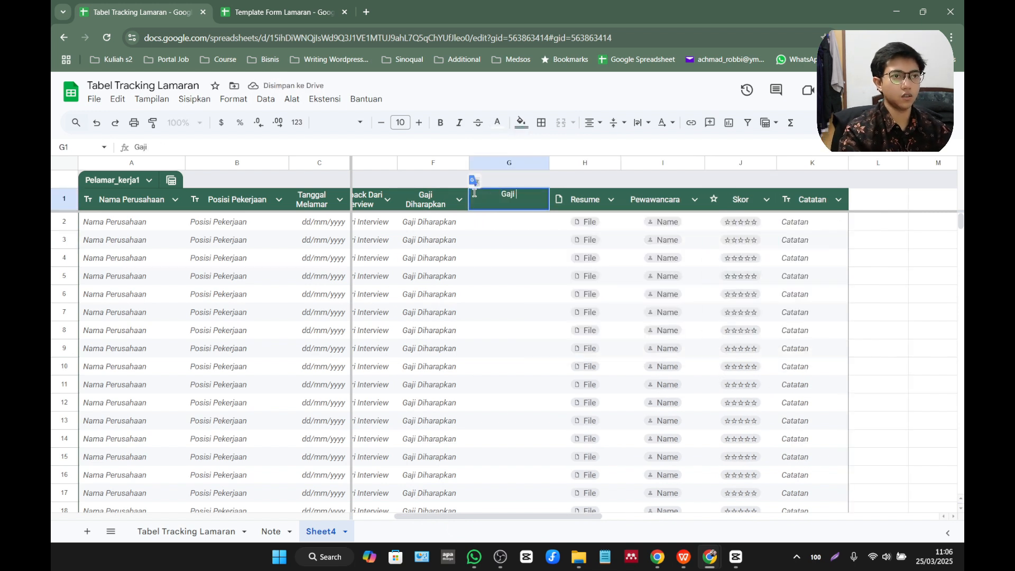
pyautogui.write(' Ditawr')
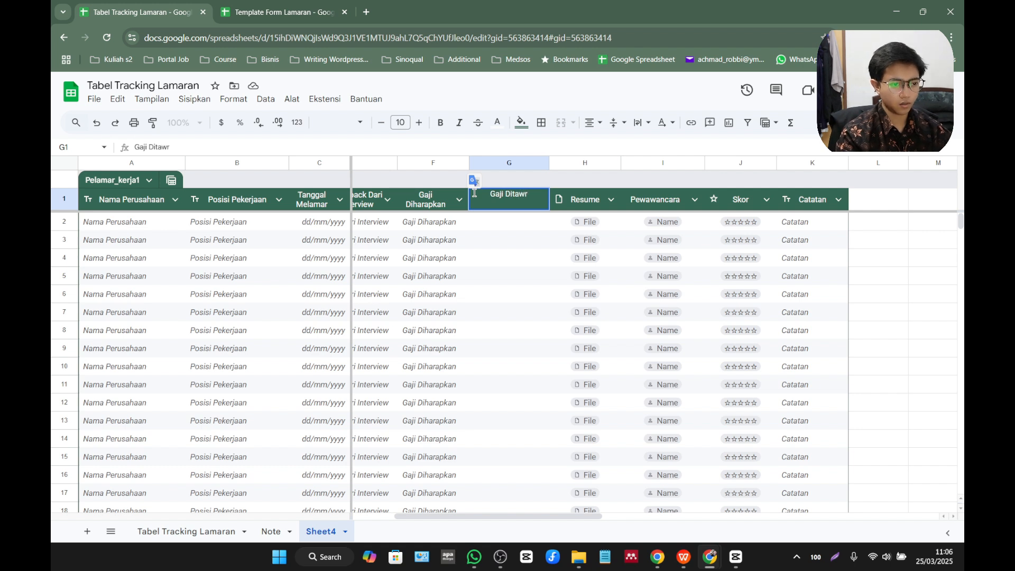
pyautogui.press('BackSpace')
pyautogui.write('arkan')
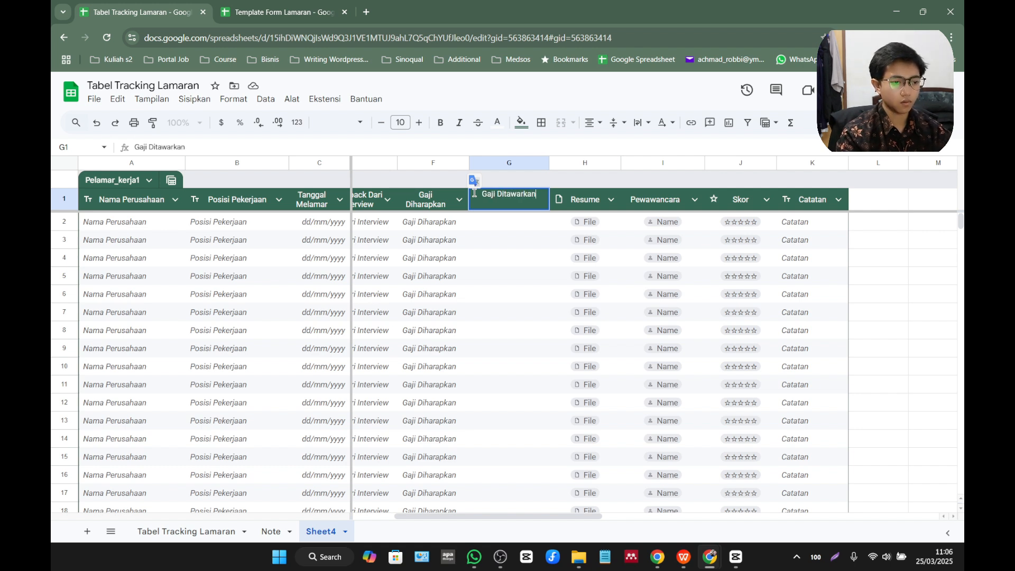
pyautogui.press('Return')
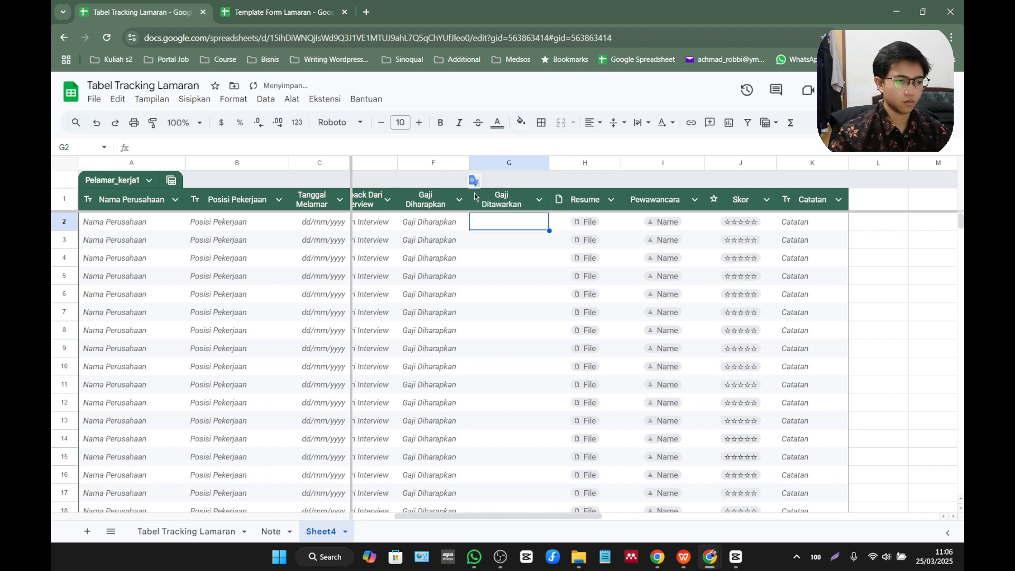
# Turn on placeholder text for the Gaji Ditawarkan column.
pyautogui.click(539, 199)
pyautogui.moveTo(637, 231)
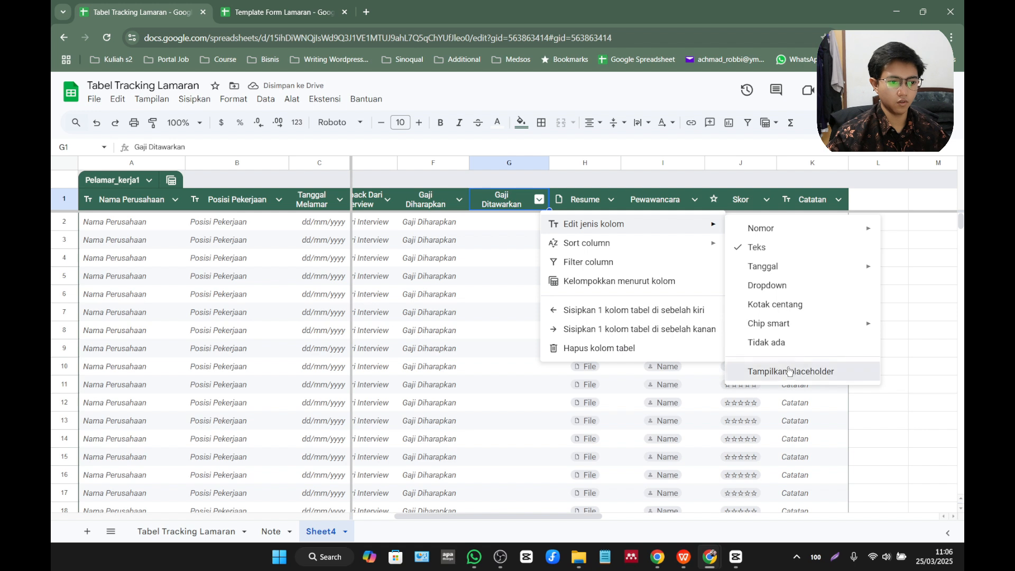
pyautogui.click(790, 371)
pyautogui.click(545, 224)
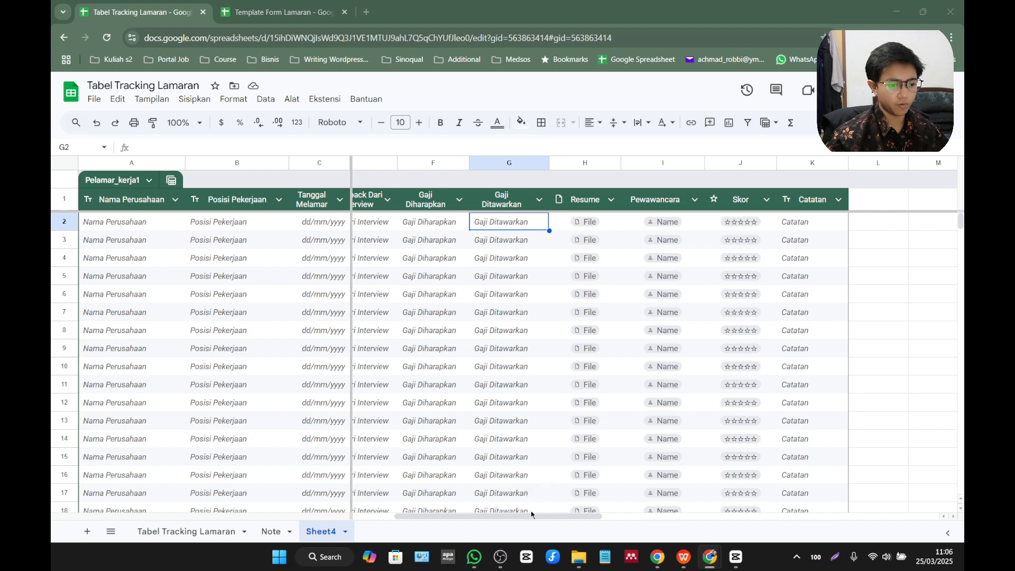
# Insert a new column to the right of the Gaji Ditawarkan column.
pyautogui.moveTo(537, 515); pyautogui.dragTo(562, 500)
pyautogui.rightClick(443, 166)
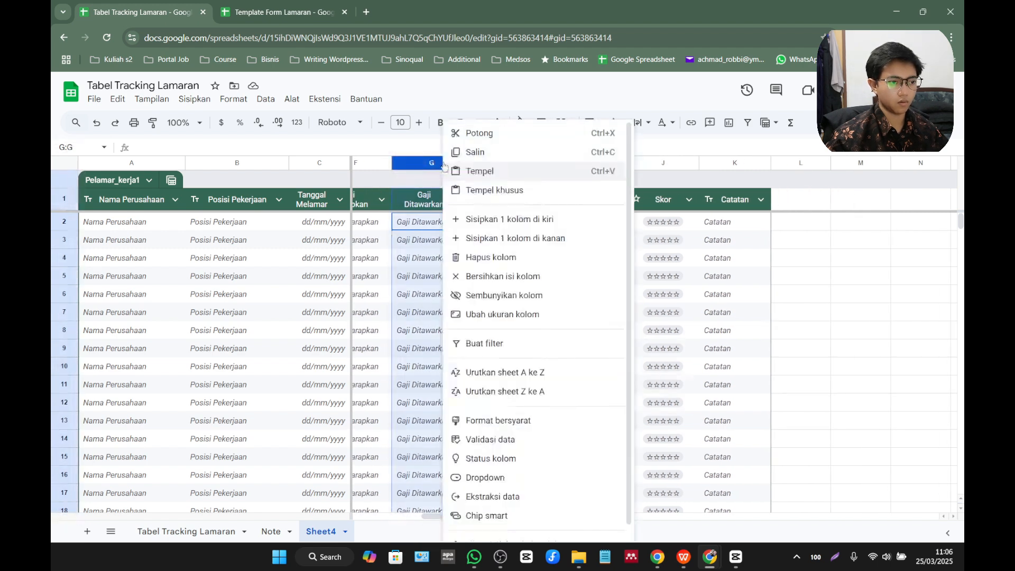
pyautogui.click(516, 237)
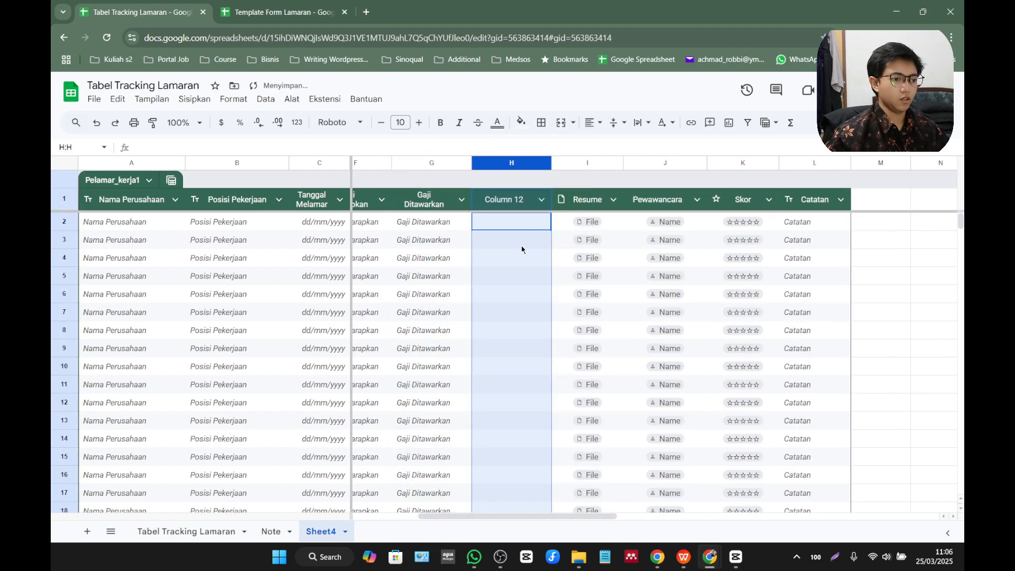
pyautogui.doubleClick(516, 201)
pyautogui.moveTo(532, 193); pyautogui.dragTo(483, 192)
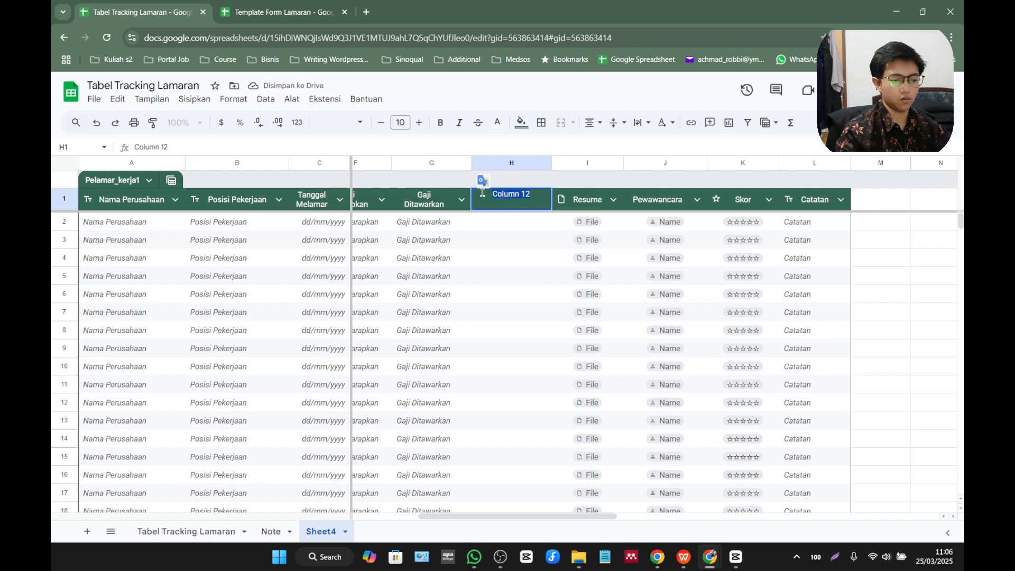
pyautogui.press('Escape')
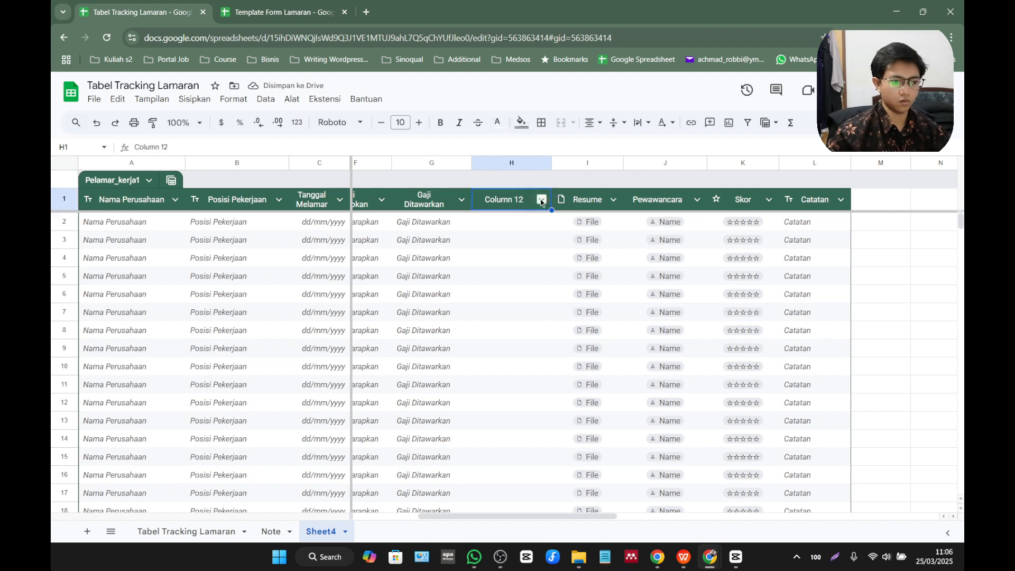
# Set the column type of the new Column 12 to Teks.
pyautogui.click(542, 199)
pyautogui.moveTo(708, 224)
pyautogui.moveTo(794, 234)
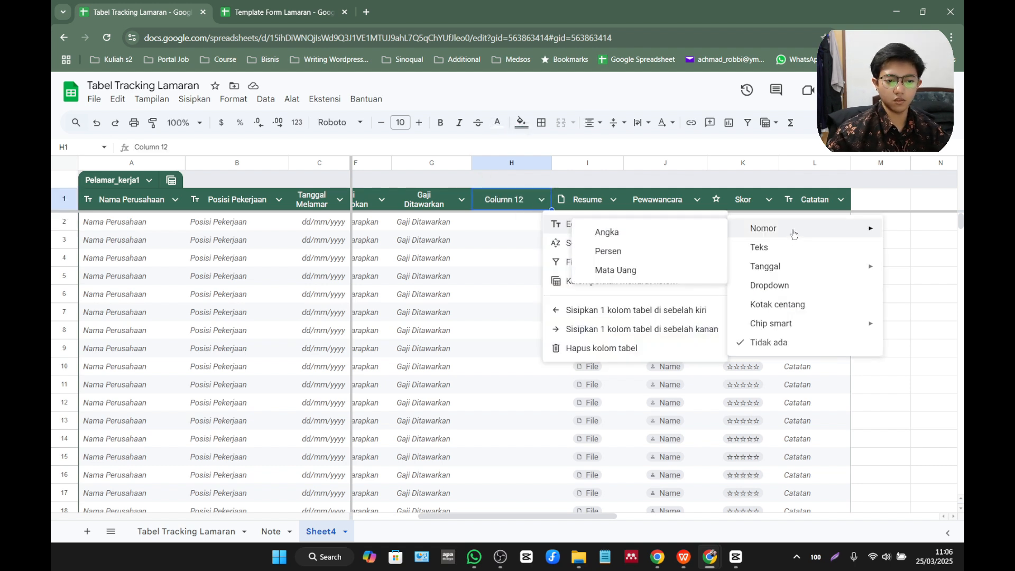
pyautogui.click(759, 247)
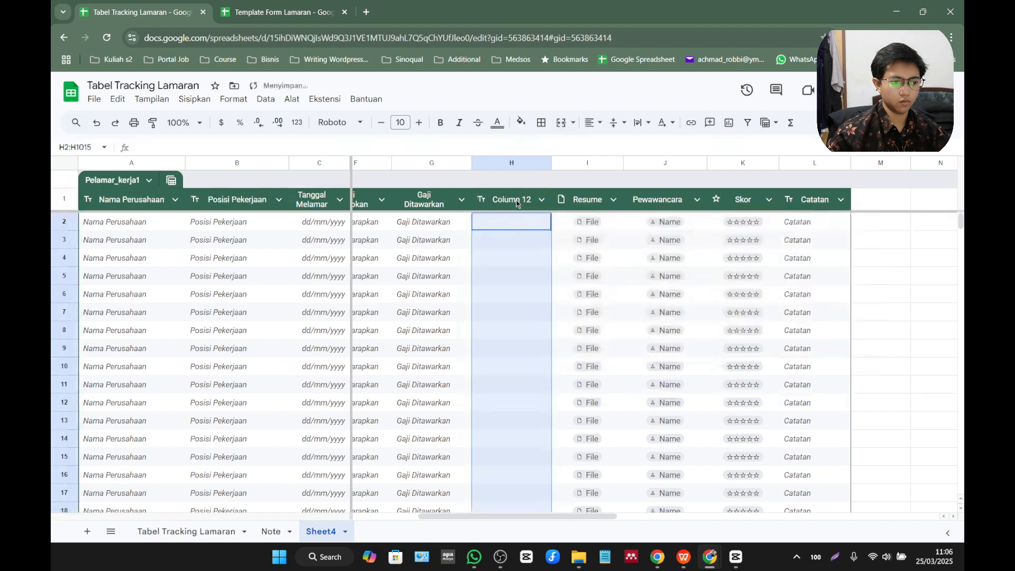
# Rename the Column 12 header as Benefit and turn on the column's placeholder text.
pyautogui.doubleClick(517, 203)
pyautogui.moveTo(530, 193); pyautogui.dragTo(491, 192)
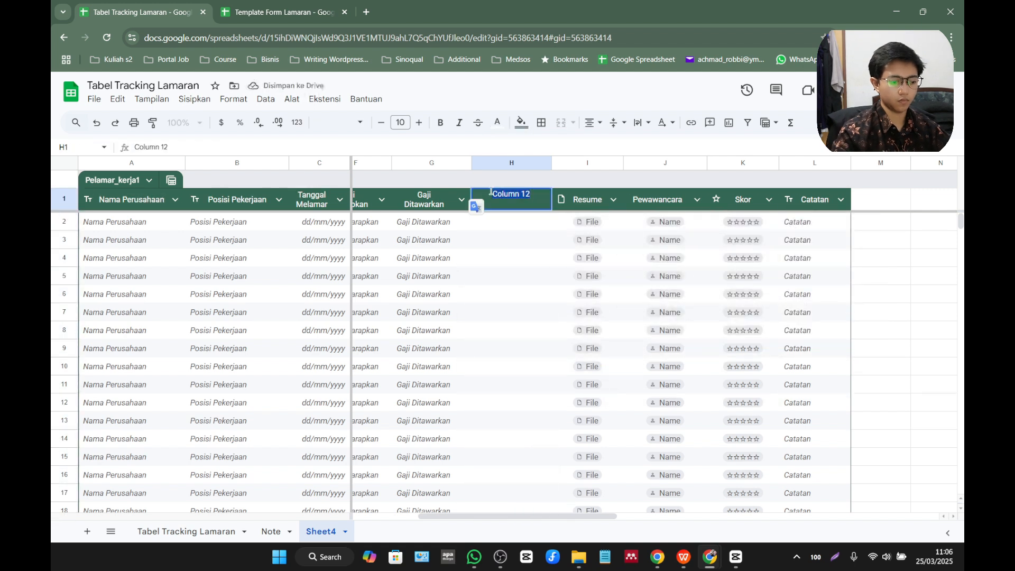
pyautogui.write('K')
pyautogui.write('e')
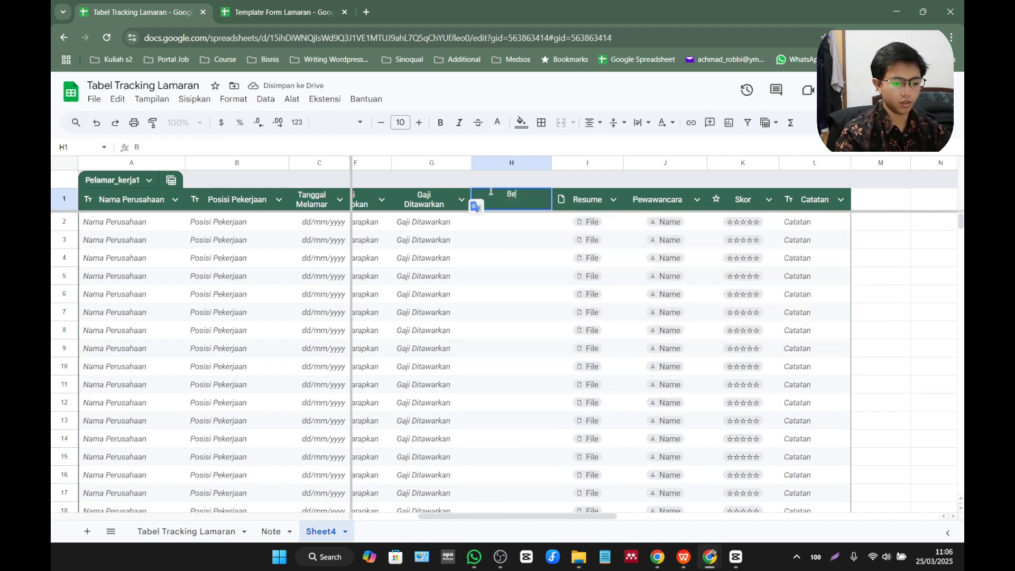
pyautogui.write('nefit')
pyautogui.press('Return')
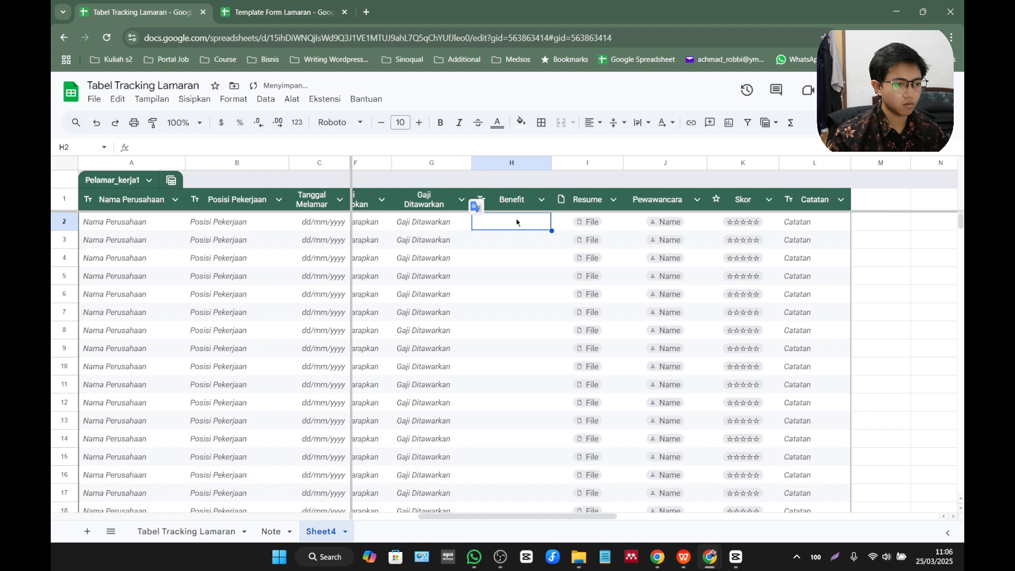
pyautogui.click(541, 200)
pyautogui.moveTo(641, 227)
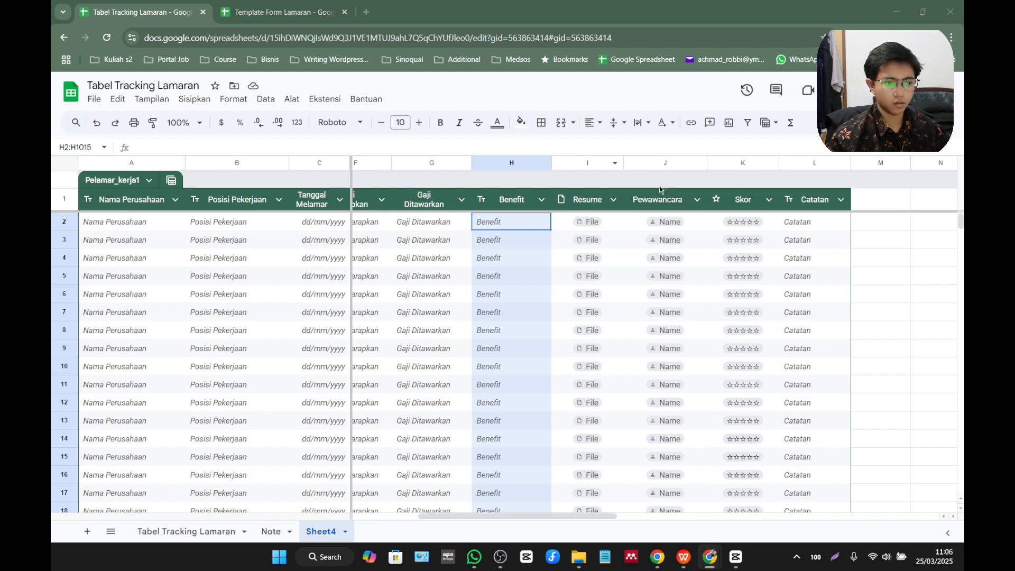
# Change the column type of the Pewawancara column from a smart chip to Teks.
pyautogui.click(696, 199)
pyautogui.moveTo(747, 229)
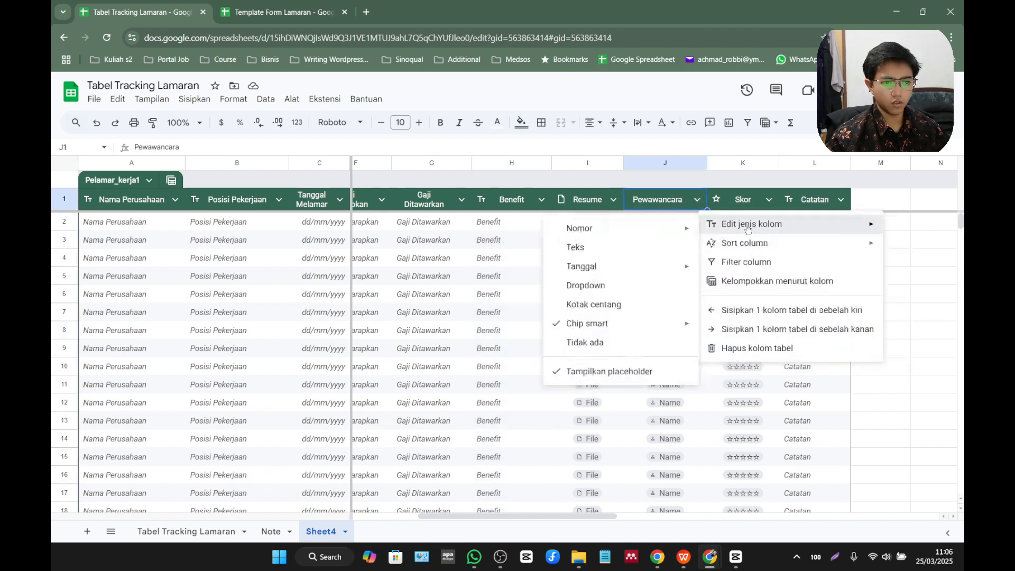
pyautogui.click(653, 247)
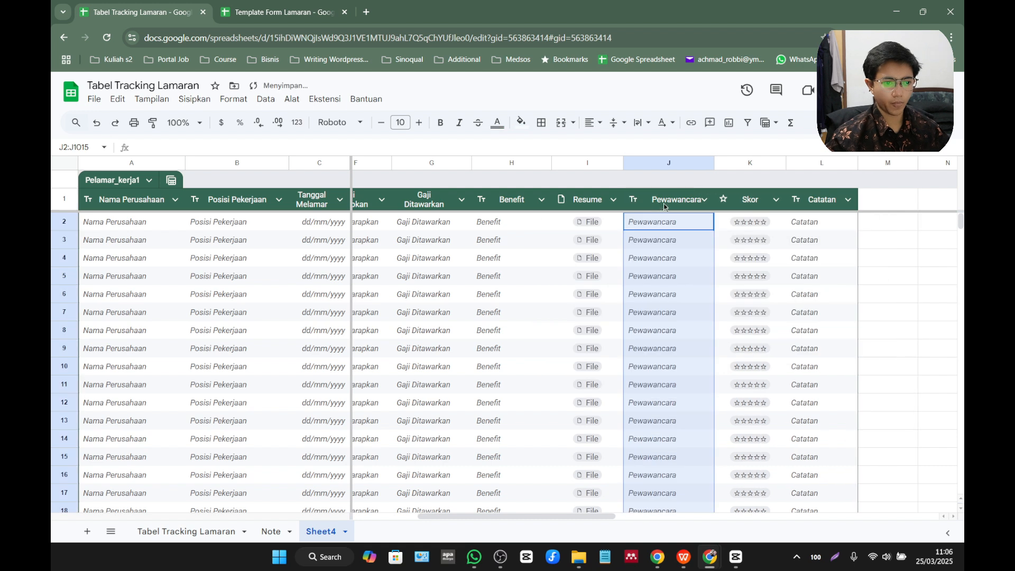
# Rename the Pewawancara column header as Alasan Melamar.
pyautogui.doubleClick(672, 205)
pyautogui.write('Ala')
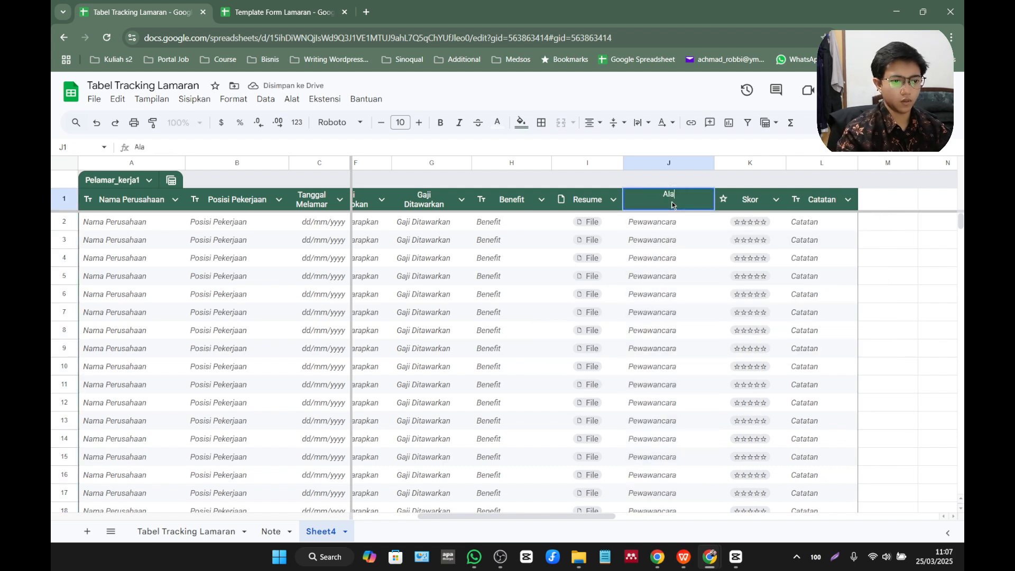
pyautogui.write('san Melamar')
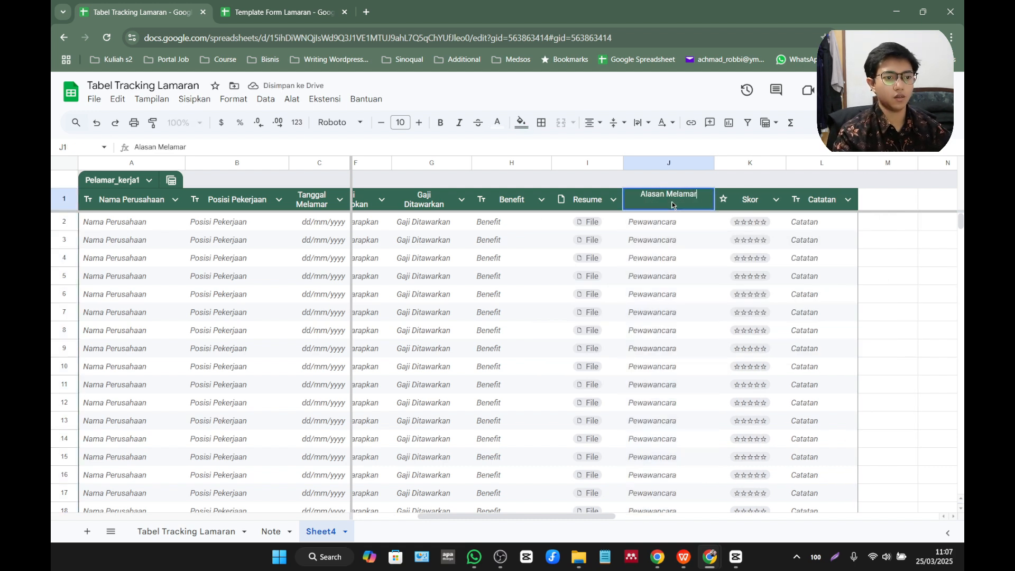
pyautogui.press('Return')
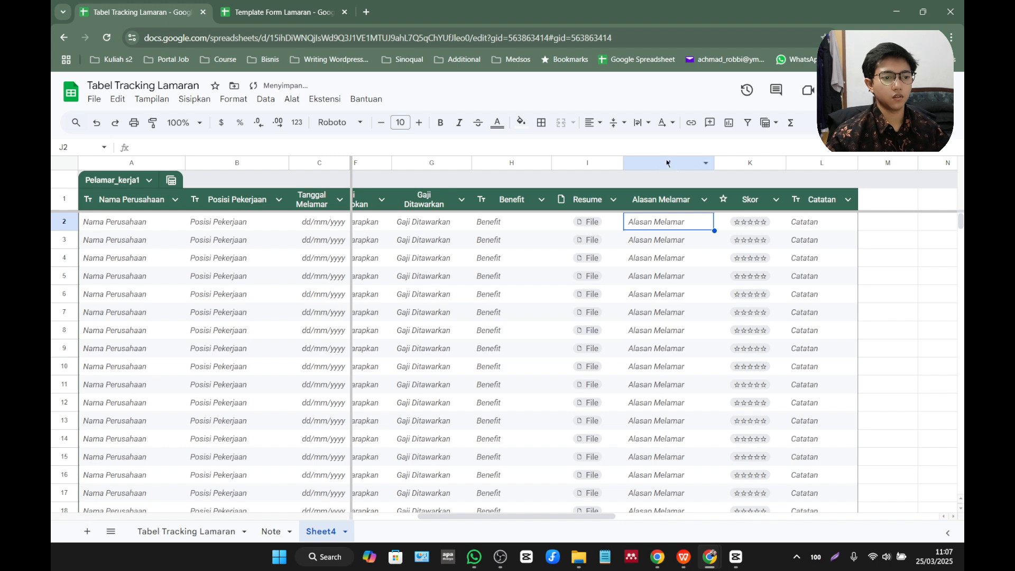
# Center the contents of the Alasan Melamar column horizontally.
pyautogui.click(666, 163)
pyautogui.click(593, 123)
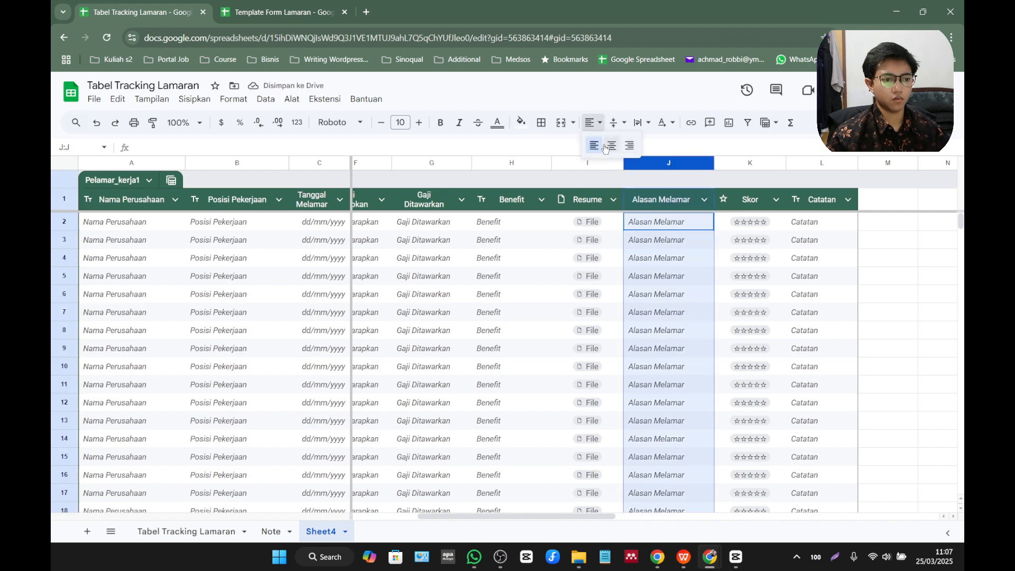
pyautogui.click(605, 147)
# Select the entire sheet and center all cell contents horizontally and vertically.
pyautogui.click(64, 165)
pyautogui.click(593, 122)
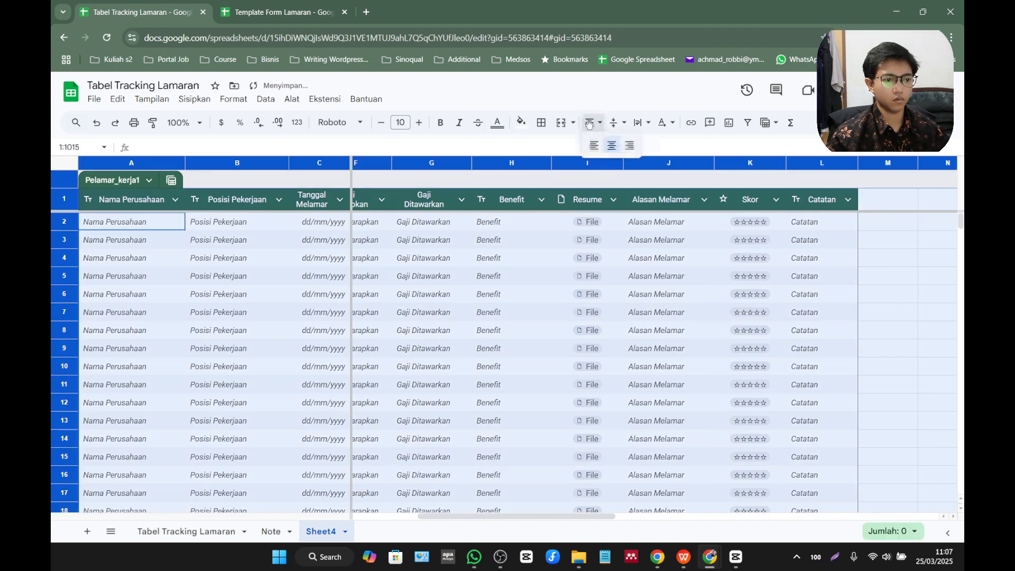
pyautogui.click(609, 146)
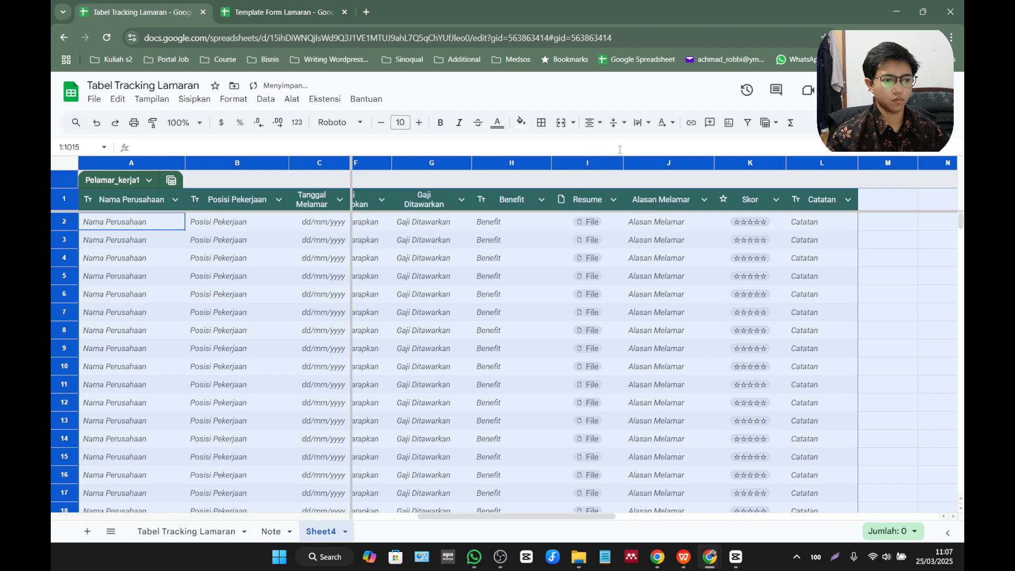
pyautogui.click(612, 123)
pyautogui.click(612, 144)
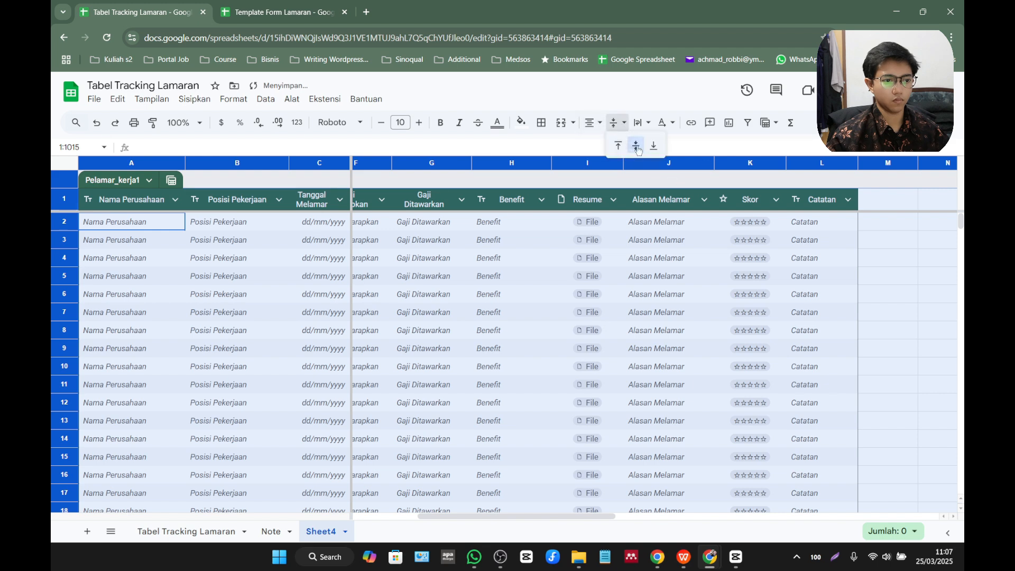
pyautogui.click(653, 165)
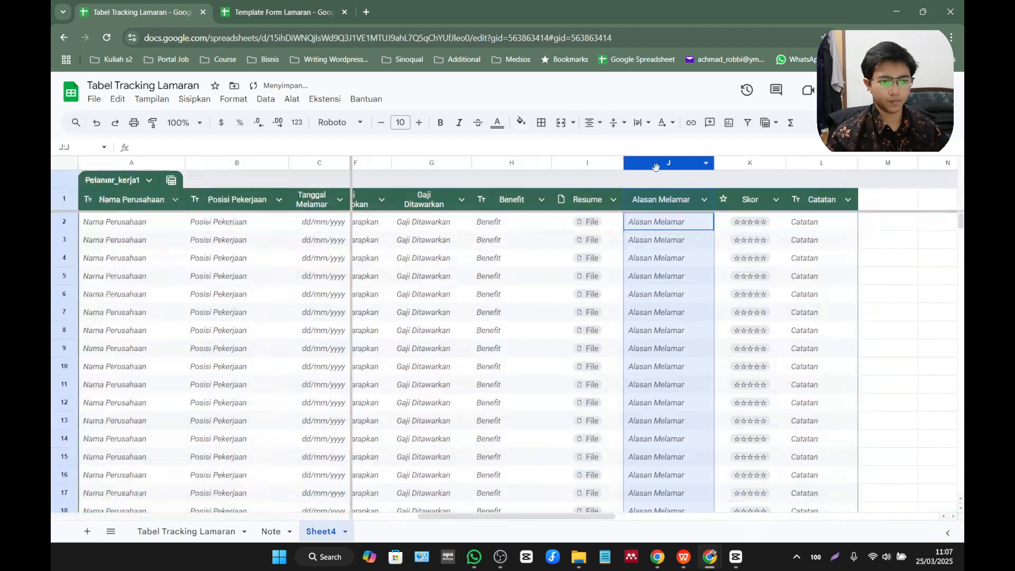
pyautogui.click(593, 123)
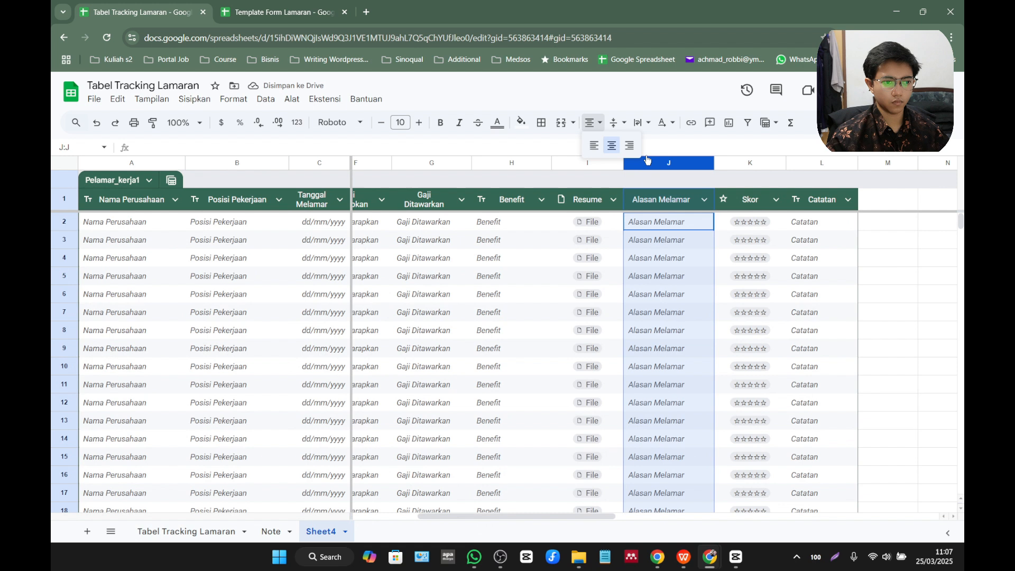
pyautogui.click(692, 192)
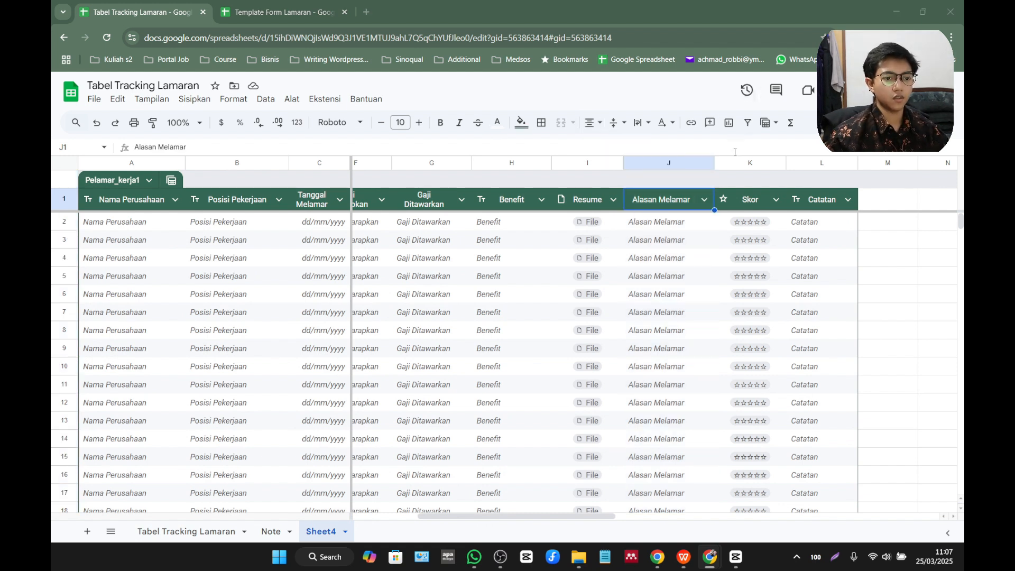
# Rename the Skor column header as Prioritas.
pyautogui.doubleClick(761, 204)
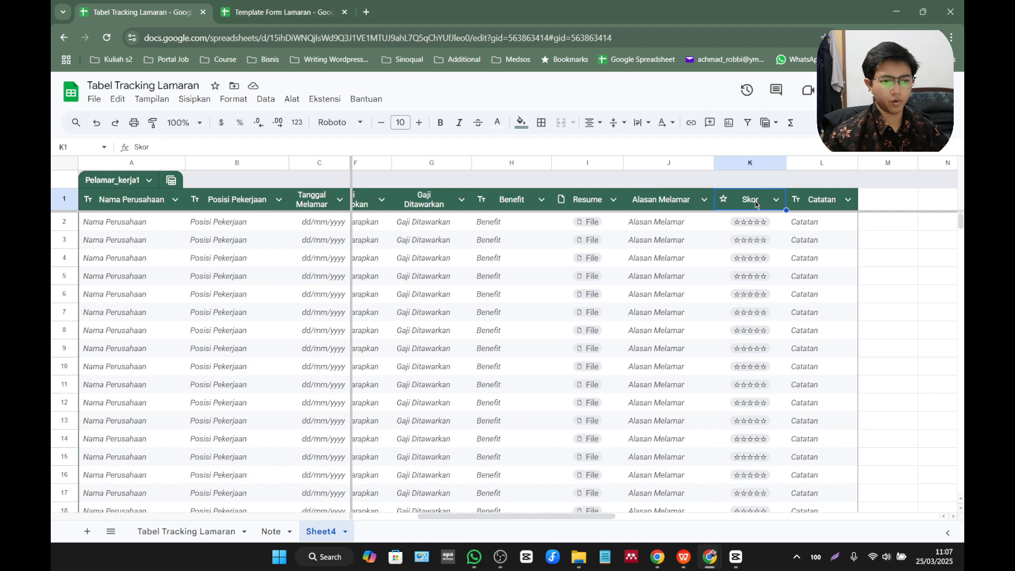
pyautogui.doubleClick(750, 194)
pyautogui.write('Pri')
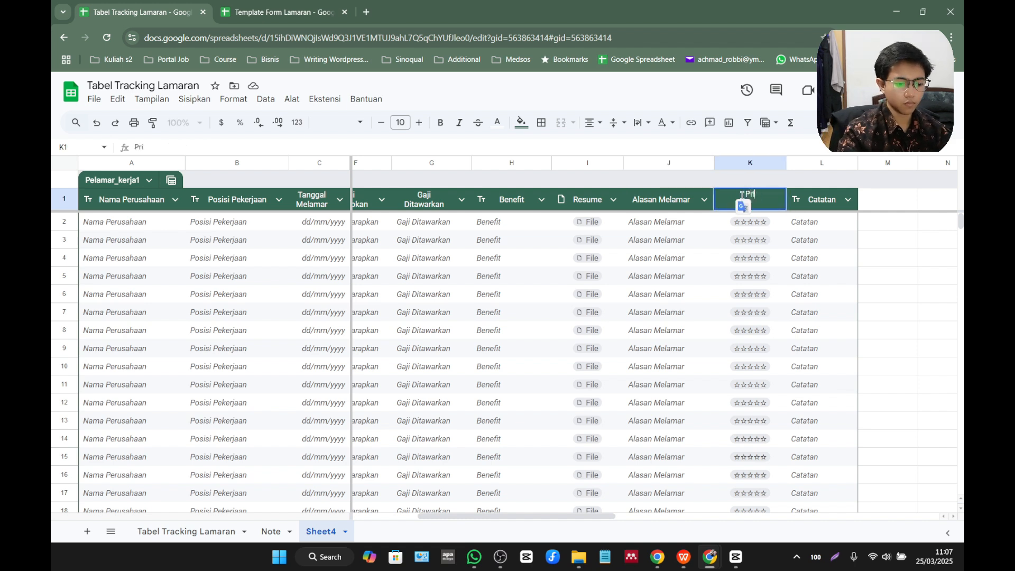
pyautogui.write('oritas')
pyautogui.press('Return')
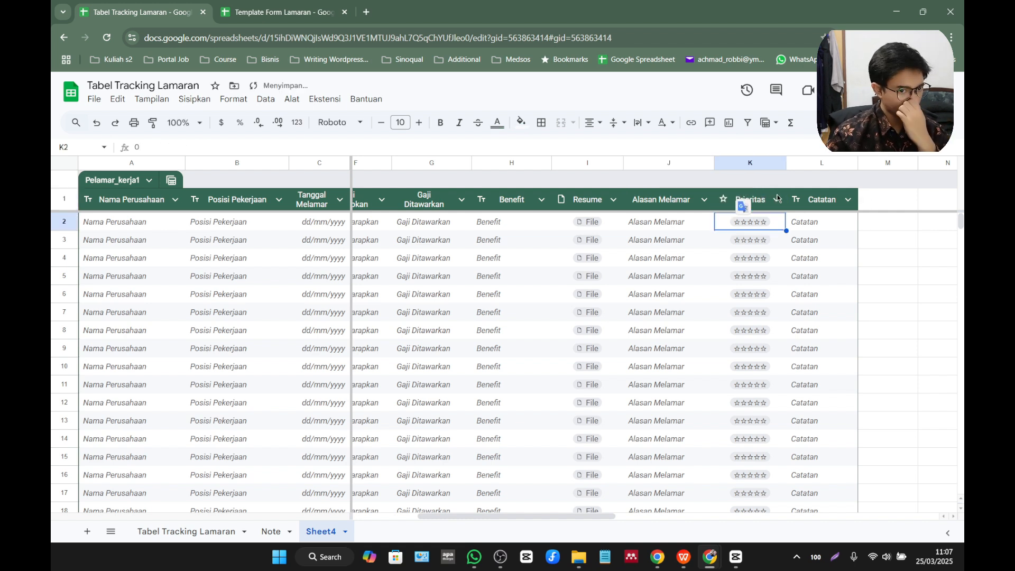
pyautogui.click(819, 225)
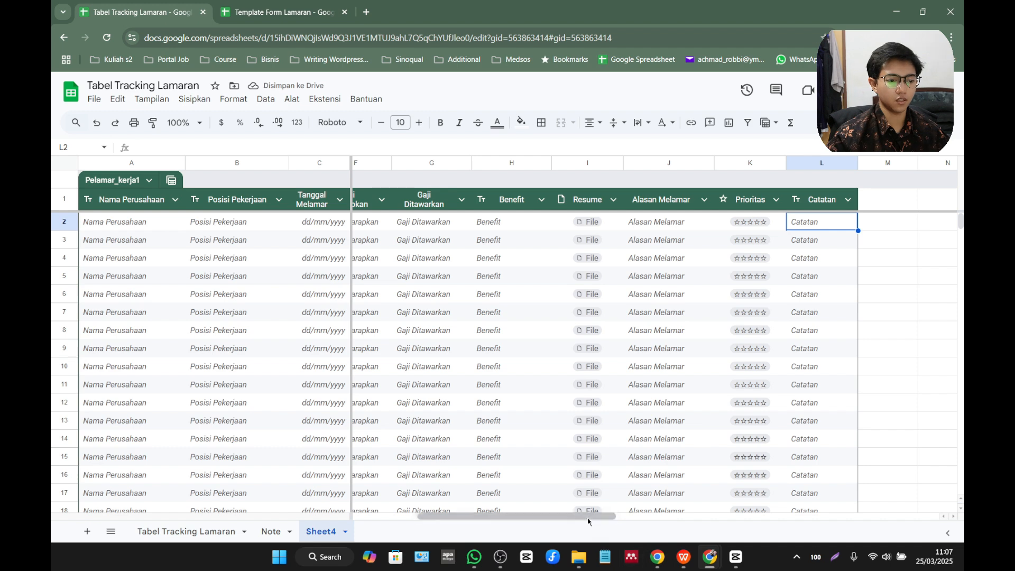
pyautogui.moveTo(486, 515); pyautogui.dragTo(421, 514)
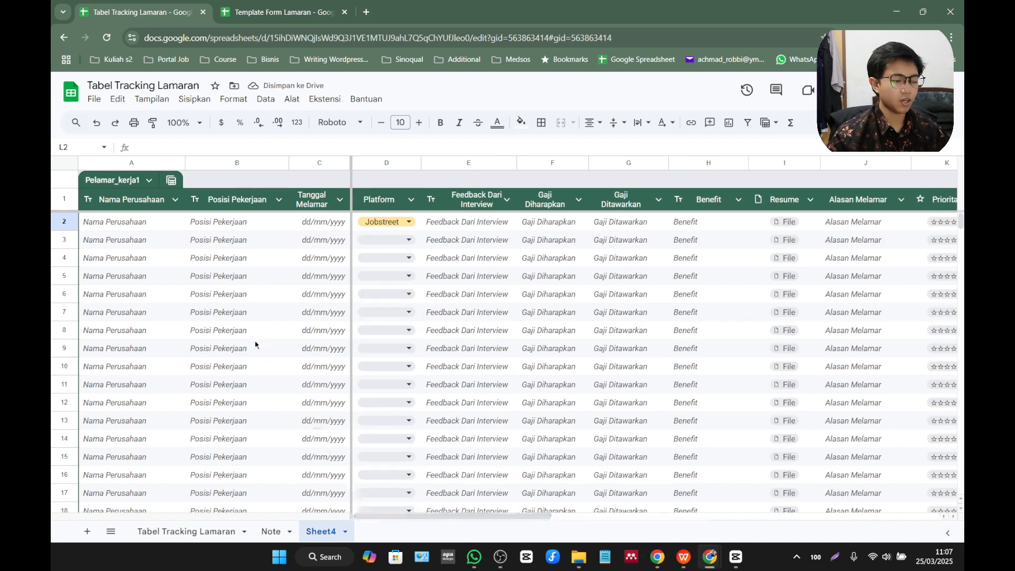
# Delete the old Tabel Tracking Lamaran sheet from the spreadsheet and confirm its removal.
pyautogui.scroll(-3, 246, 347)
pyautogui.scroll(3, 246, 347)
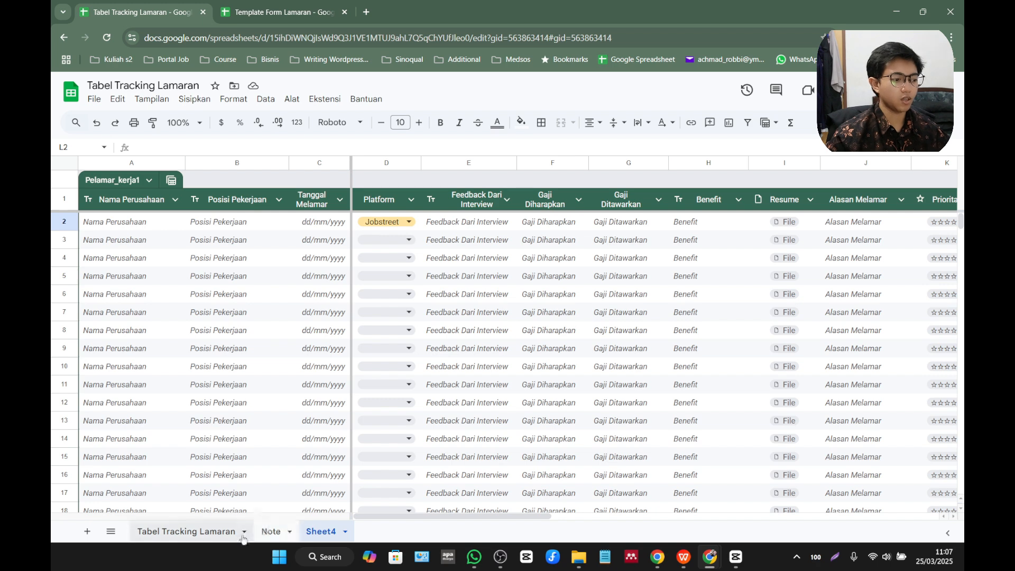
pyautogui.click(206, 542)
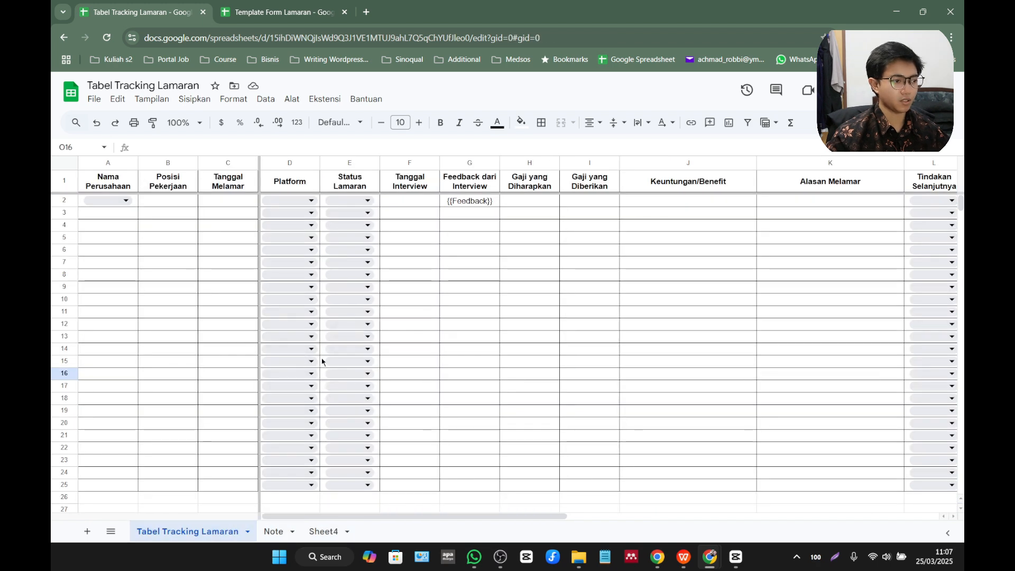
pyautogui.click(246, 531)
pyautogui.click(189, 327)
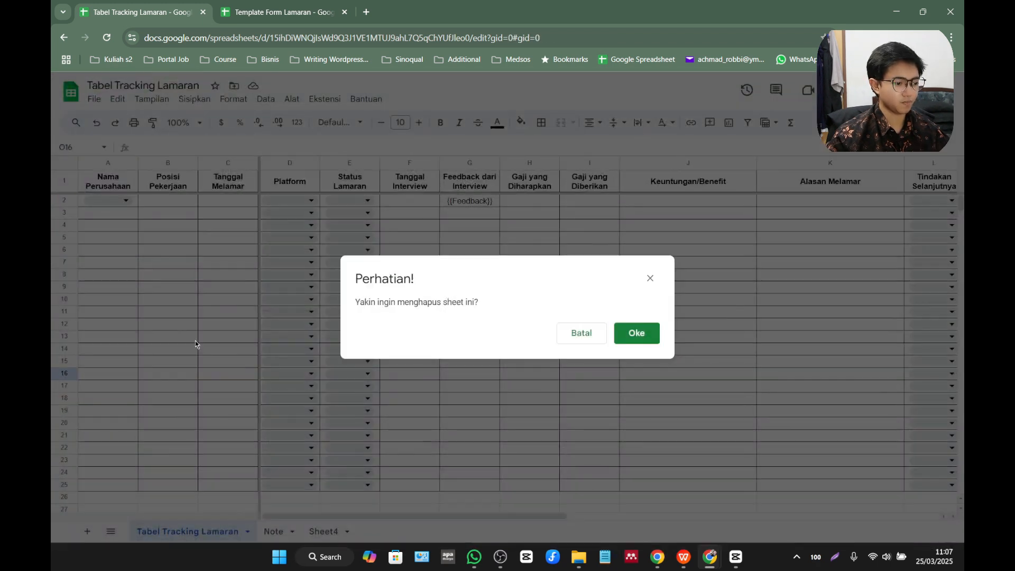
pyautogui.click(637, 333)
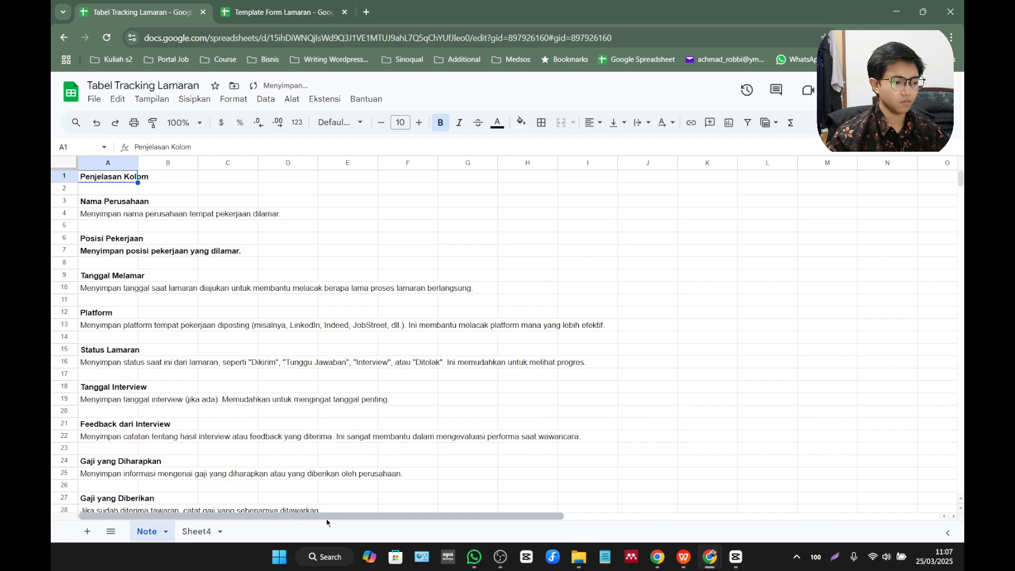
# Move Sheet4 ahead of the Note sheet so it is the first sheet.
pyautogui.click(209, 531)
pyautogui.click(162, 533)
pyautogui.click(163, 534)
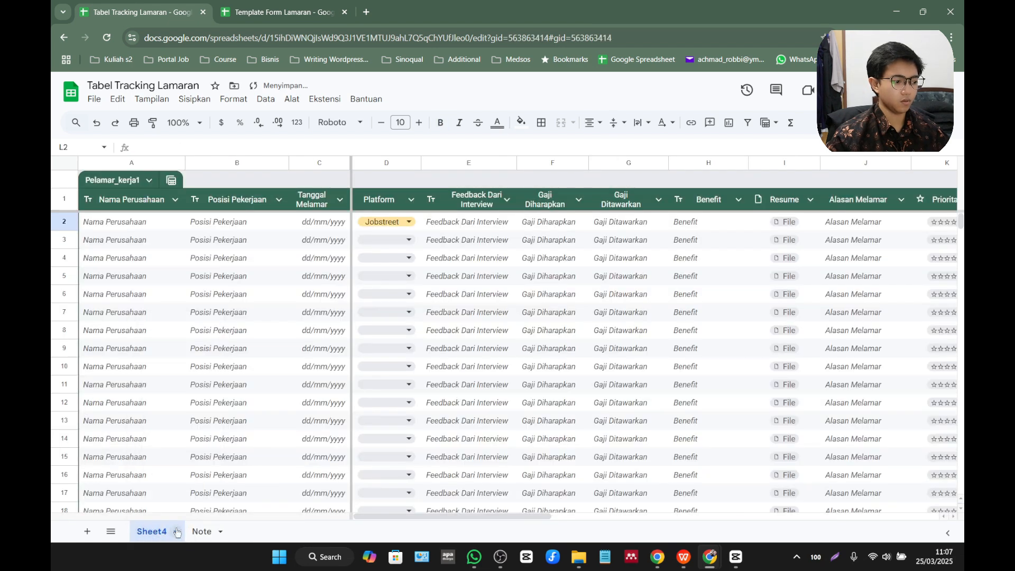
# Rename Sheet4 as Aplly Tracker.
pyautogui.click(164, 535)
pyautogui.click(175, 383)
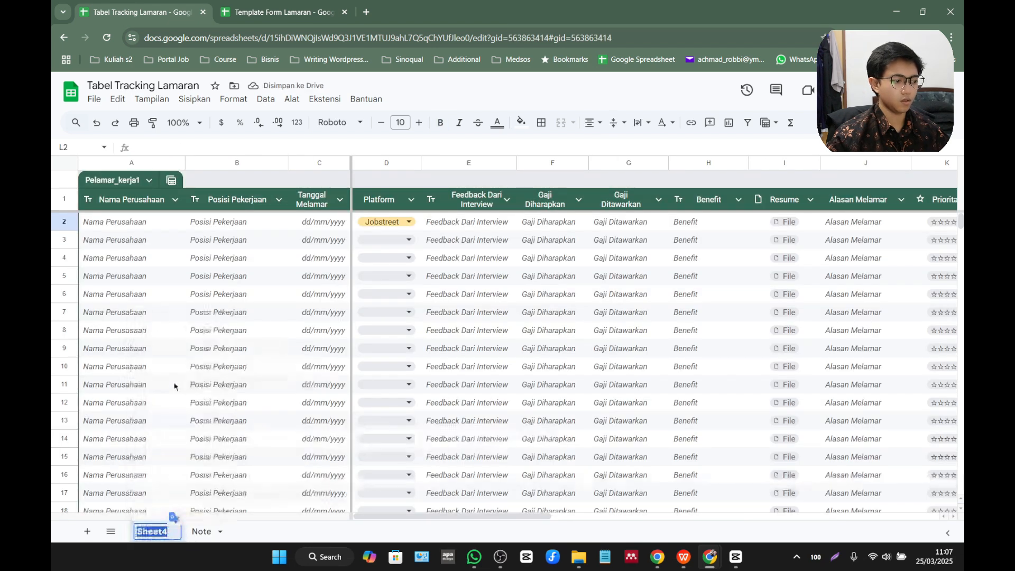
pyautogui.write('Apll')
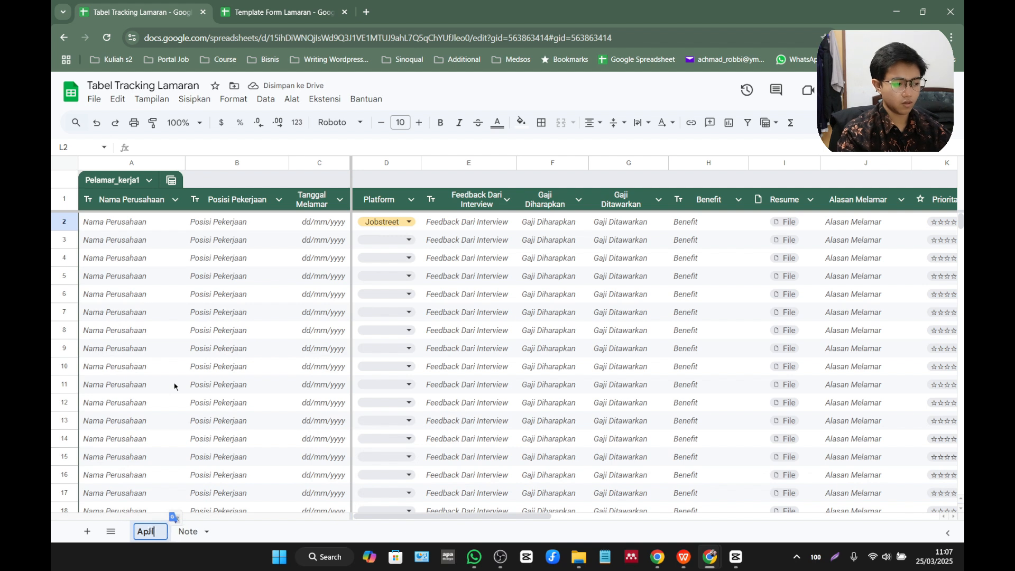
pyautogui.write('y trac')
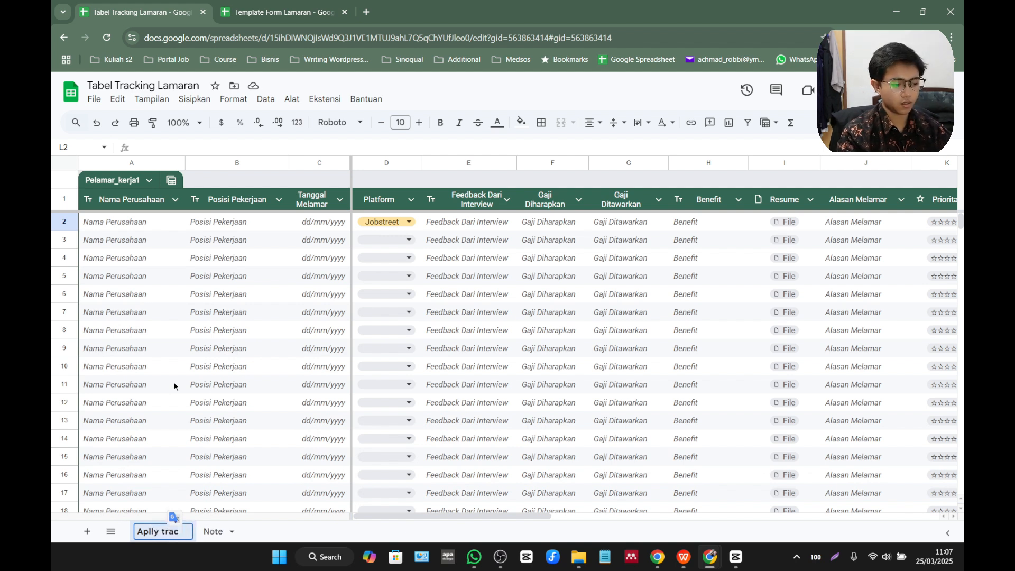
pyautogui.press('BackSpace')
pyautogui.press('BackSpace')
pyautogui.press('BackSpace')
pyautogui.press('BackSpace')
pyautogui.write('Tr')
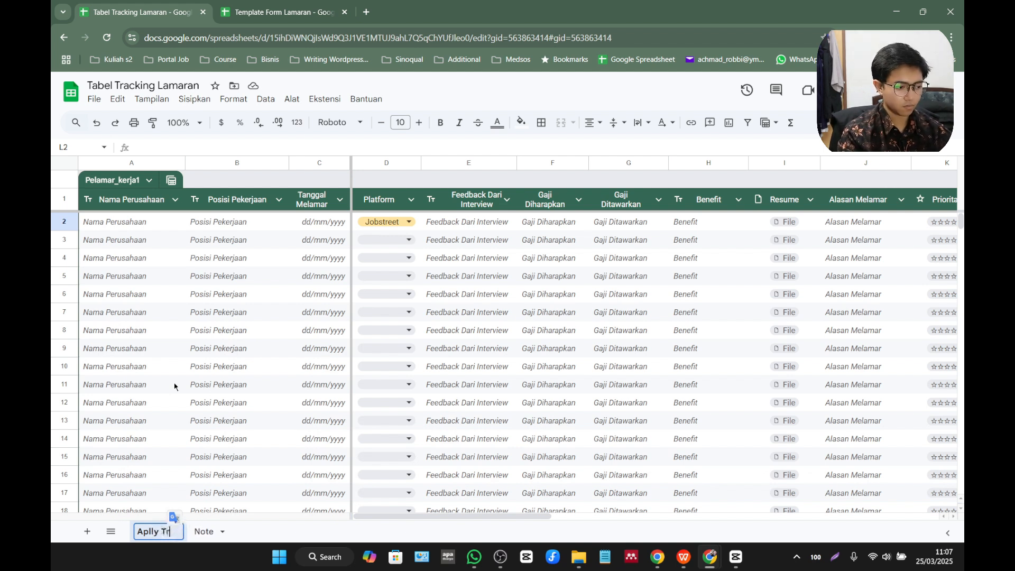
pyautogui.write('acker')
pyautogui.press('Return')
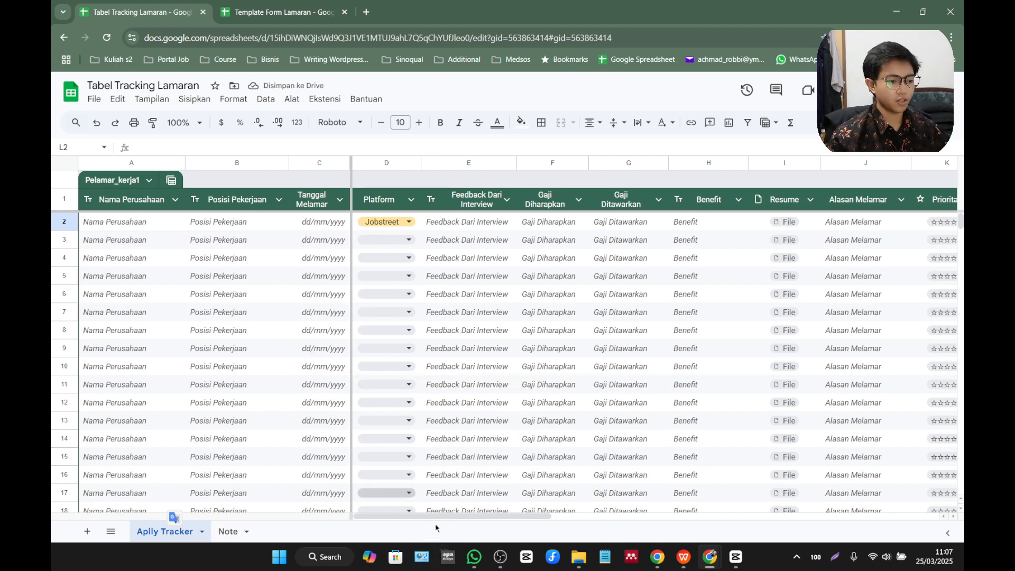
pyautogui.moveTo(430, 517); pyautogui.dragTo(394, 512)
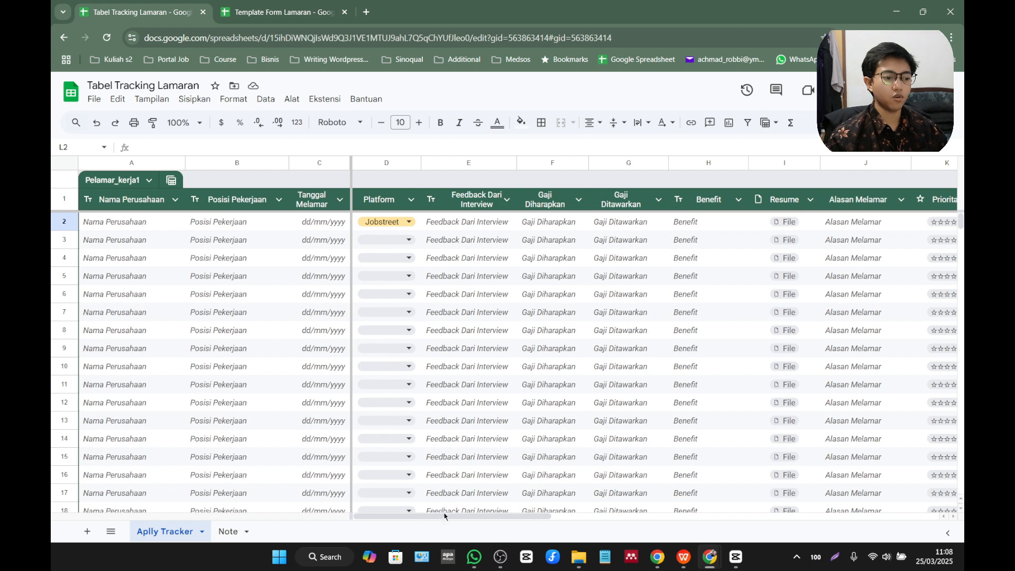
pyautogui.moveTo(444, 516); pyautogui.dragTo(463, 519)
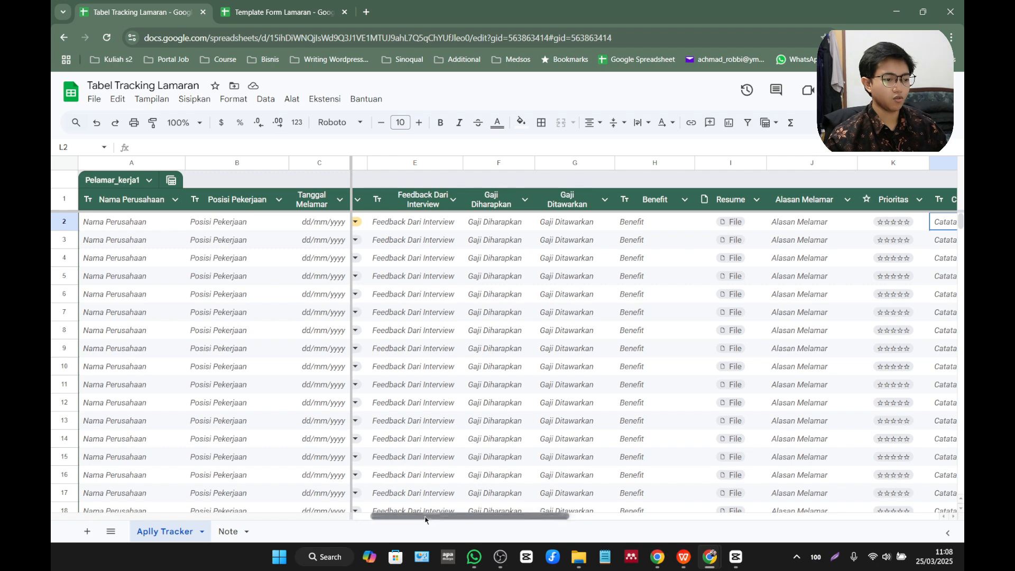
pyautogui.moveTo(424, 517); pyautogui.dragTo(406, 516)
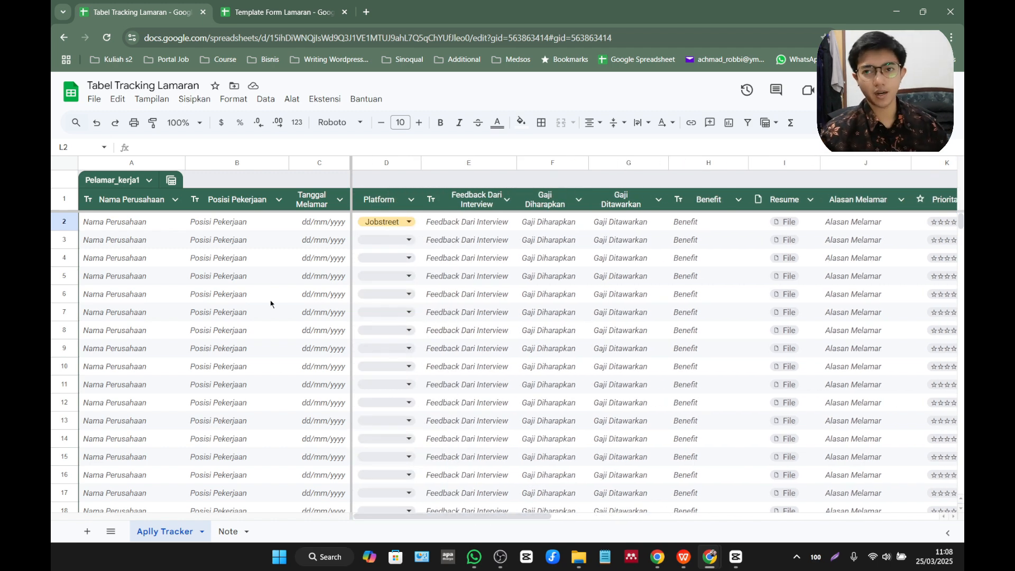
# Add a new table column after Catatan and set its column type to Tanggal waktu.
pyautogui.moveTo(525, 518); pyautogui.dragTo(661, 497)
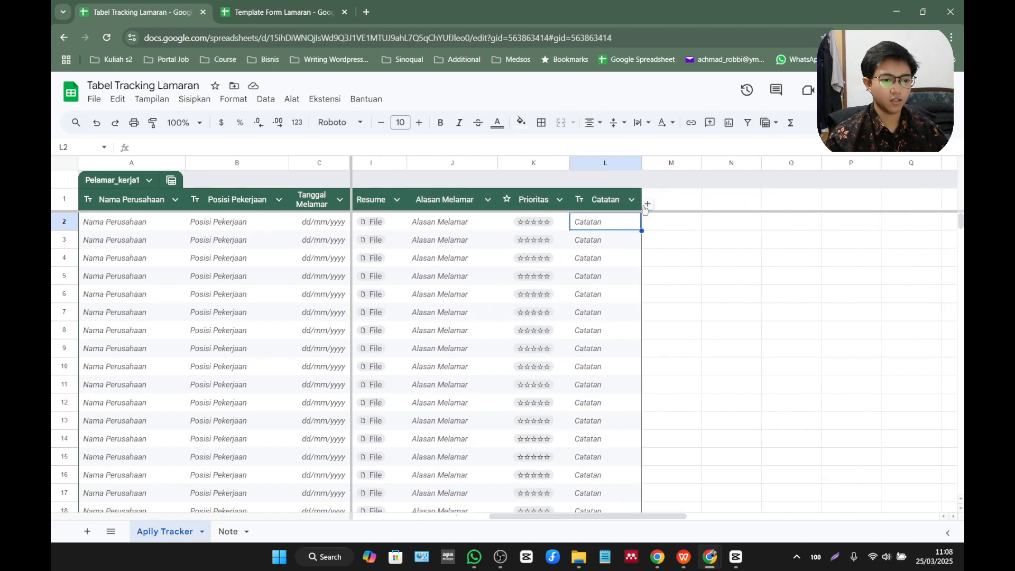
pyautogui.click(649, 204)
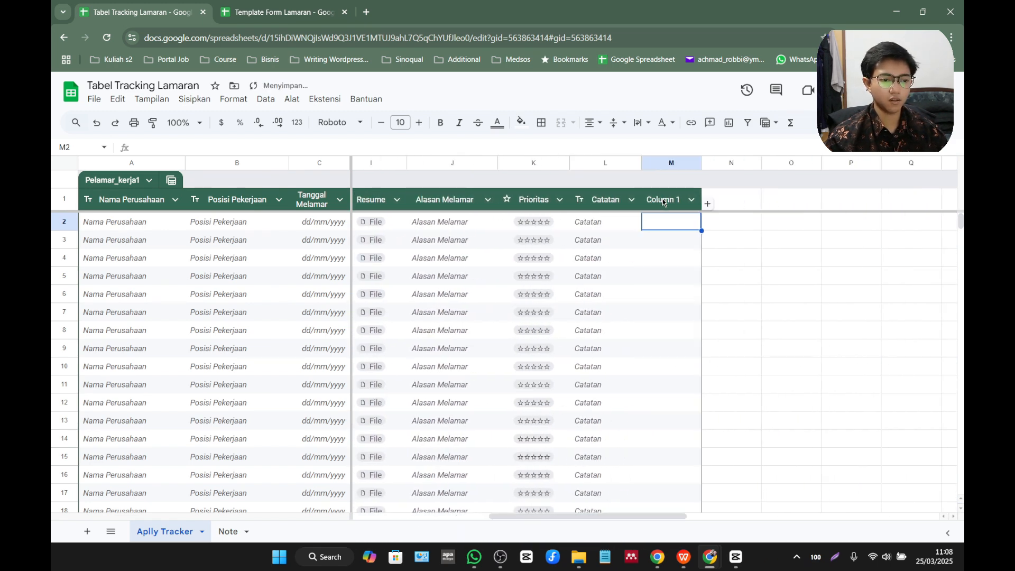
pyautogui.click(692, 199)
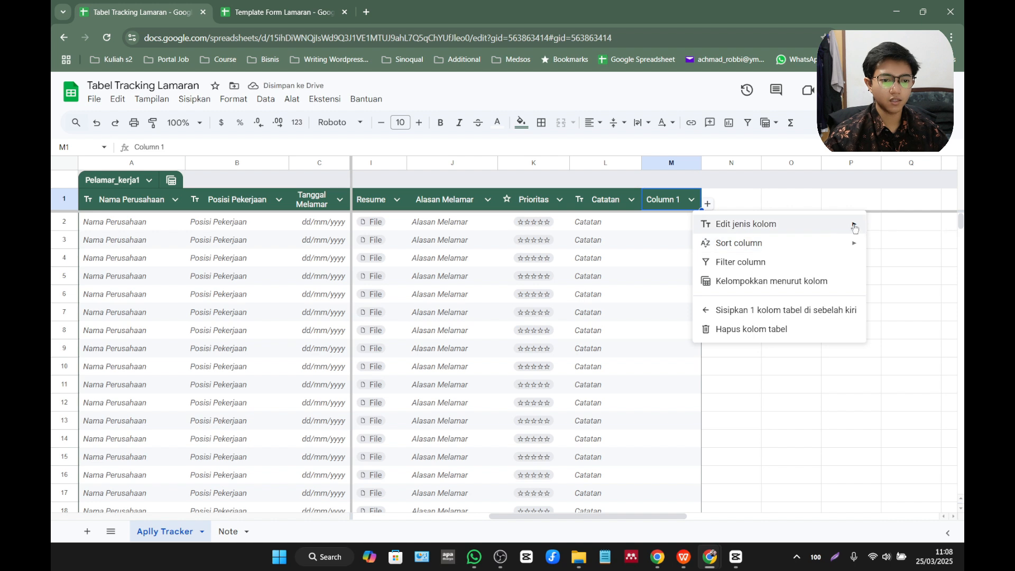
pyautogui.moveTo(851, 225)
pyautogui.moveTo(665, 231)
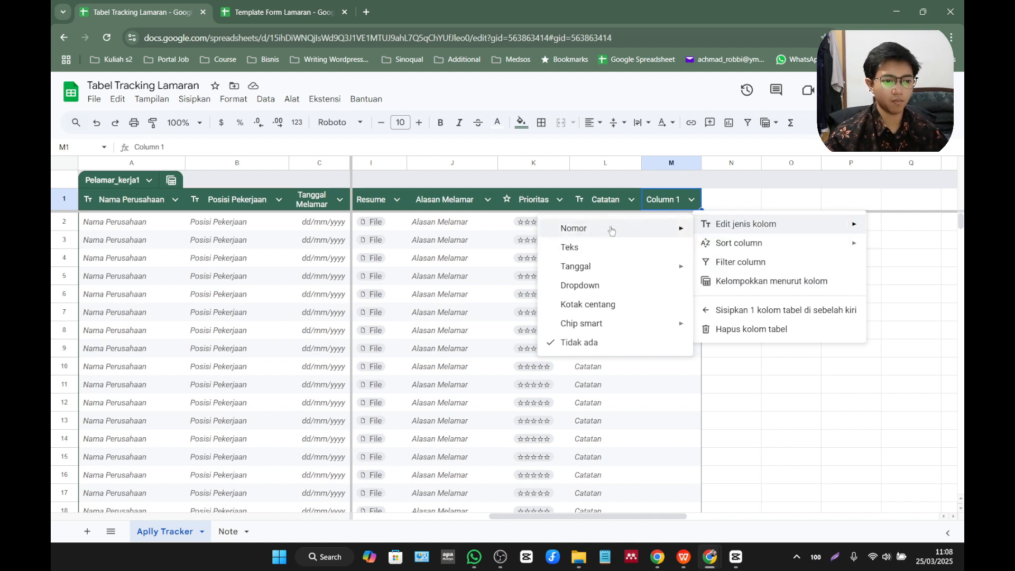
pyautogui.moveTo(611, 267)
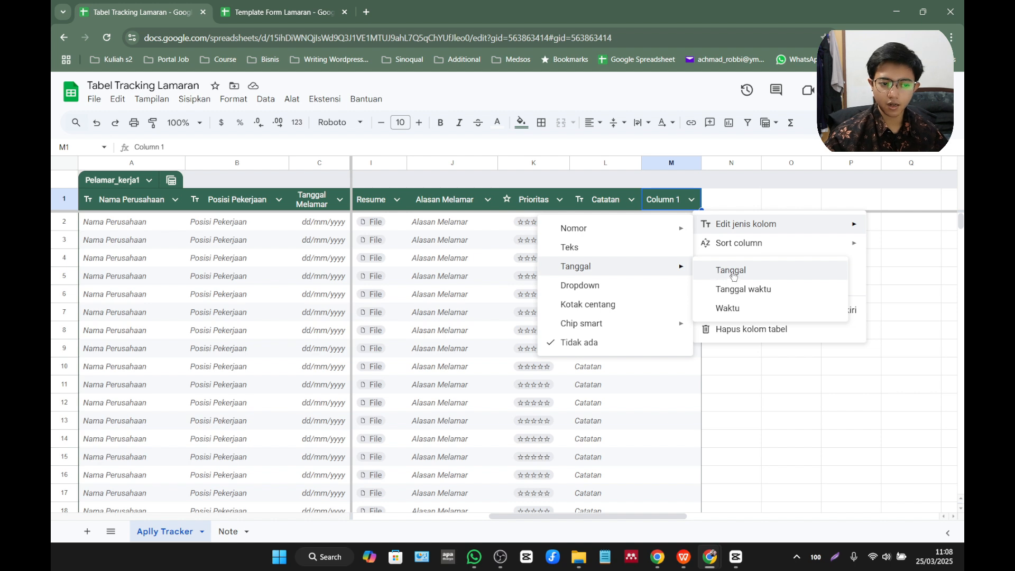
pyautogui.click(740, 290)
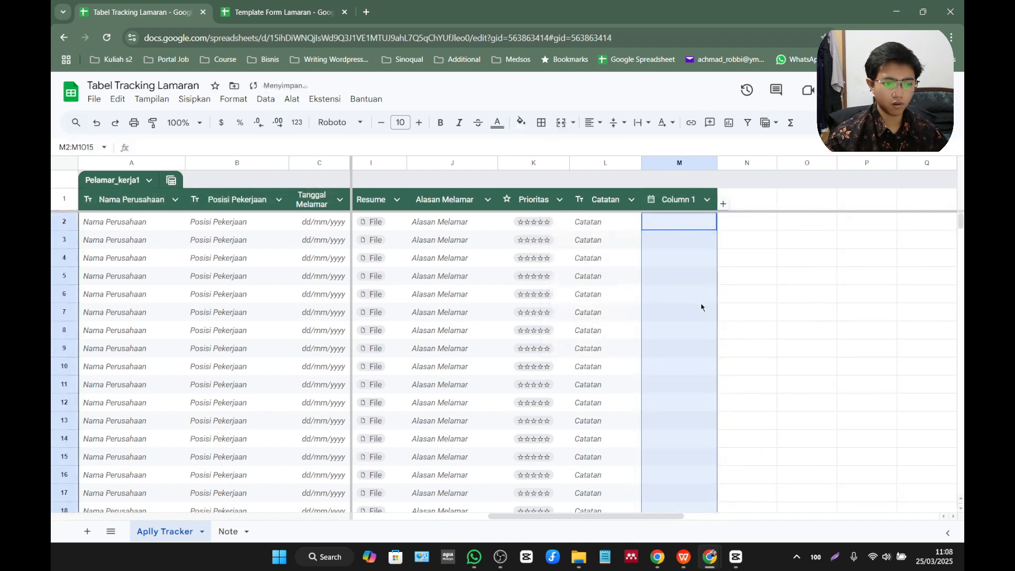
# Turn on placeholders for the new date-time column after Catatan.
pyautogui.click(687, 199)
pyautogui.click(707, 199)
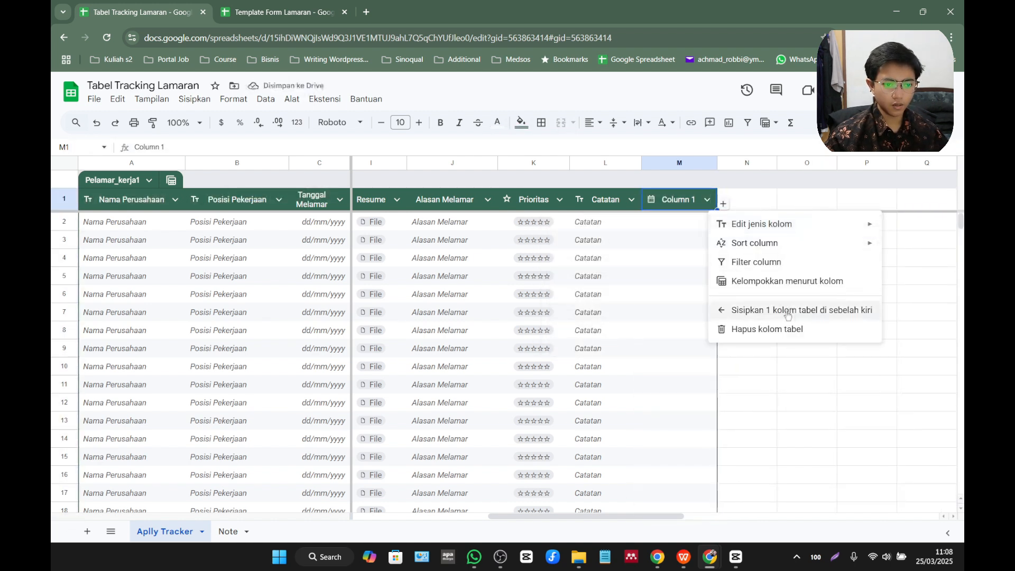
pyautogui.moveTo(788, 227)
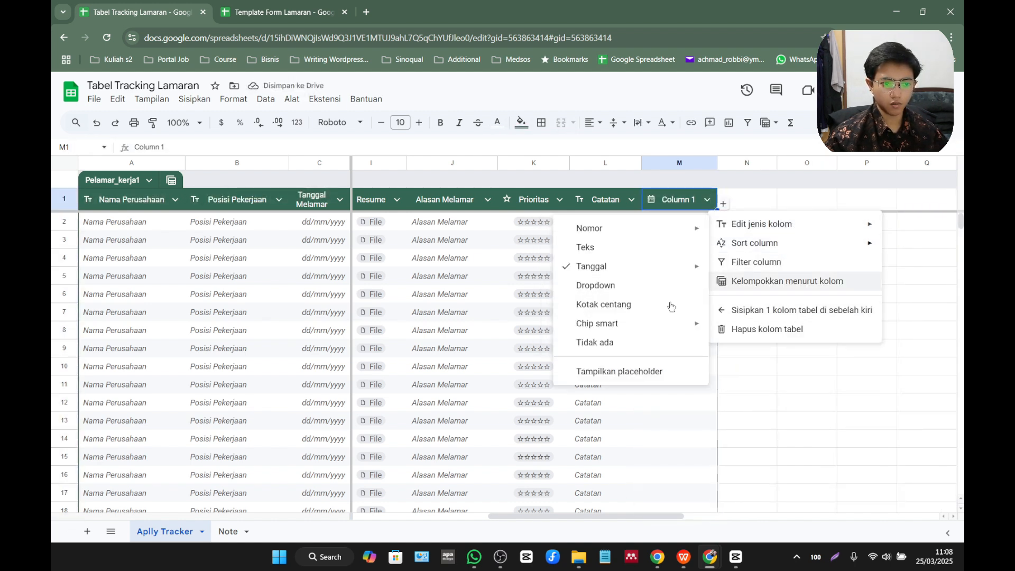
pyautogui.click(663, 373)
# Try the Waktu and Dropdown column types on the new column after Catatan.
pyautogui.click(707, 199)
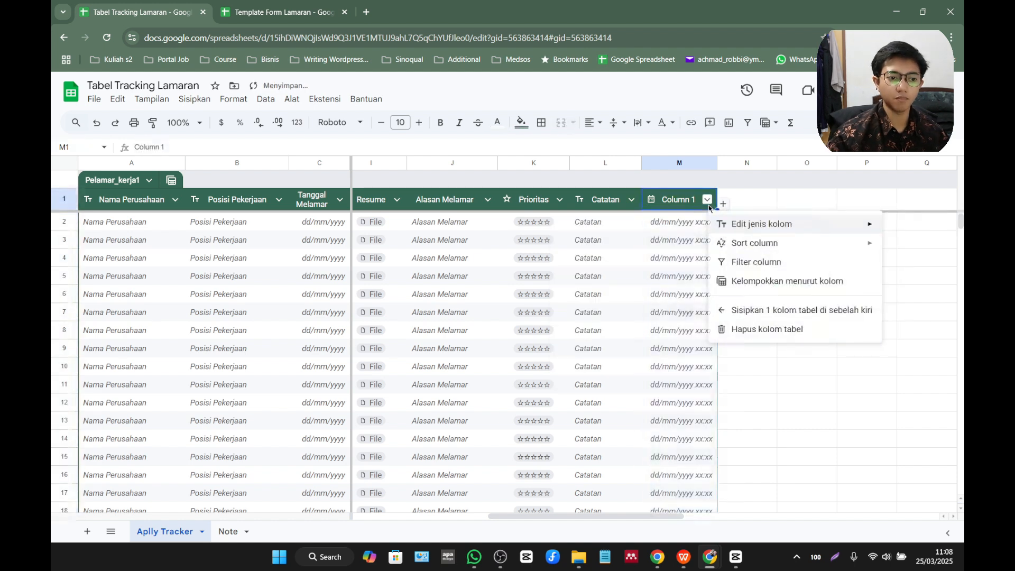
pyautogui.moveTo(761, 223)
pyautogui.moveTo(639, 267)
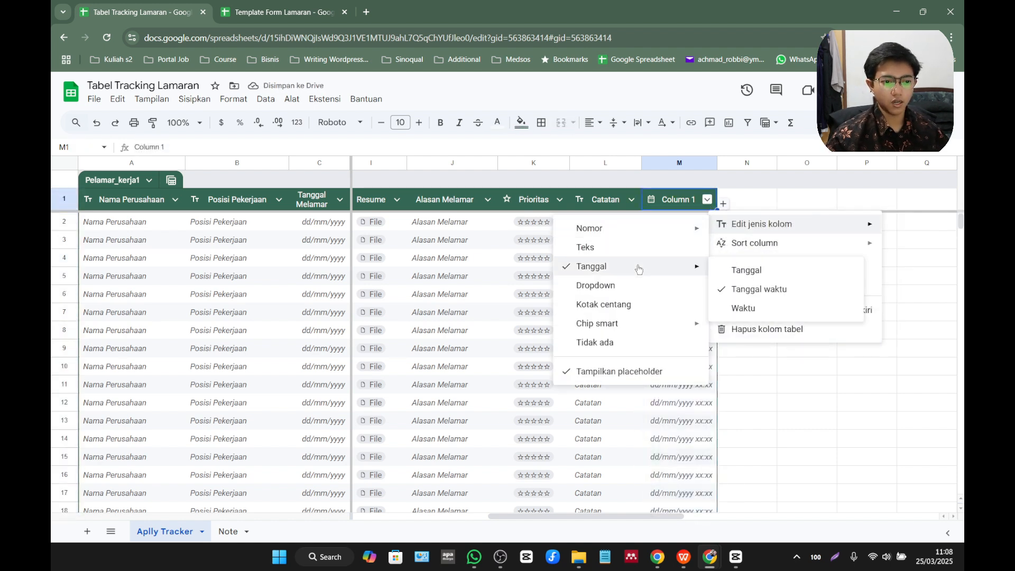
pyautogui.click(744, 312)
pyautogui.click(707, 199)
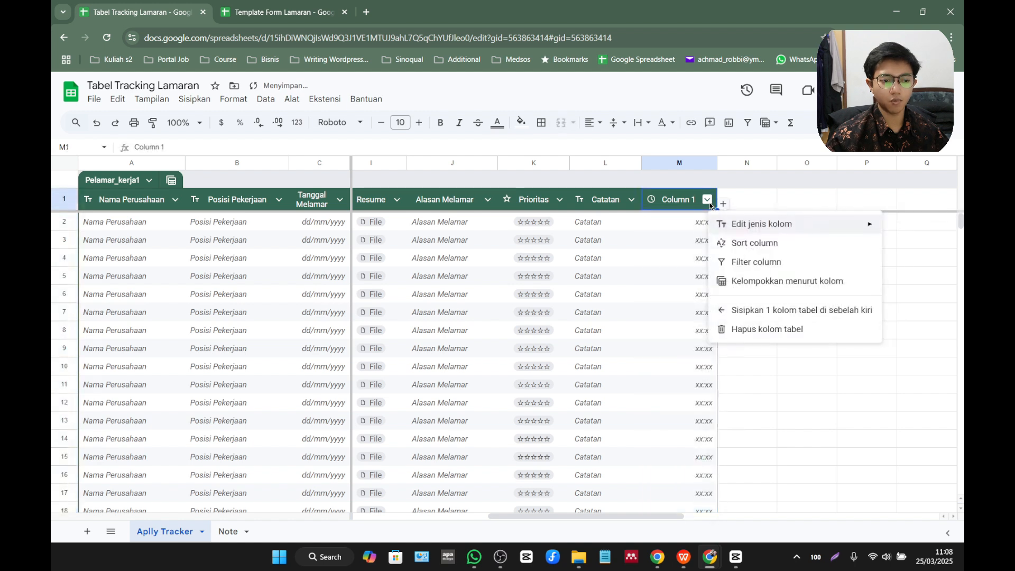
pyautogui.moveTo(761, 224)
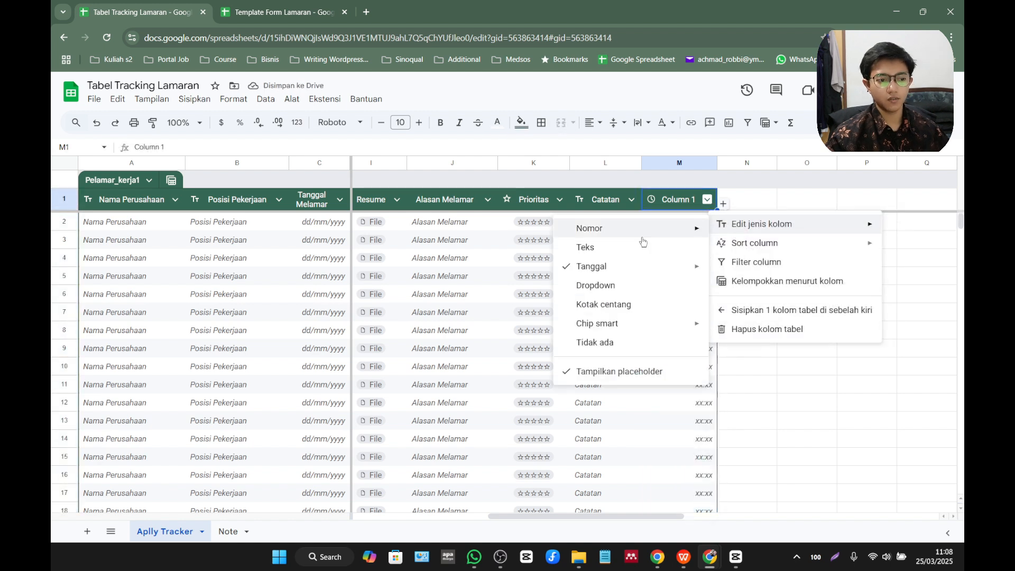
pyautogui.click(624, 285)
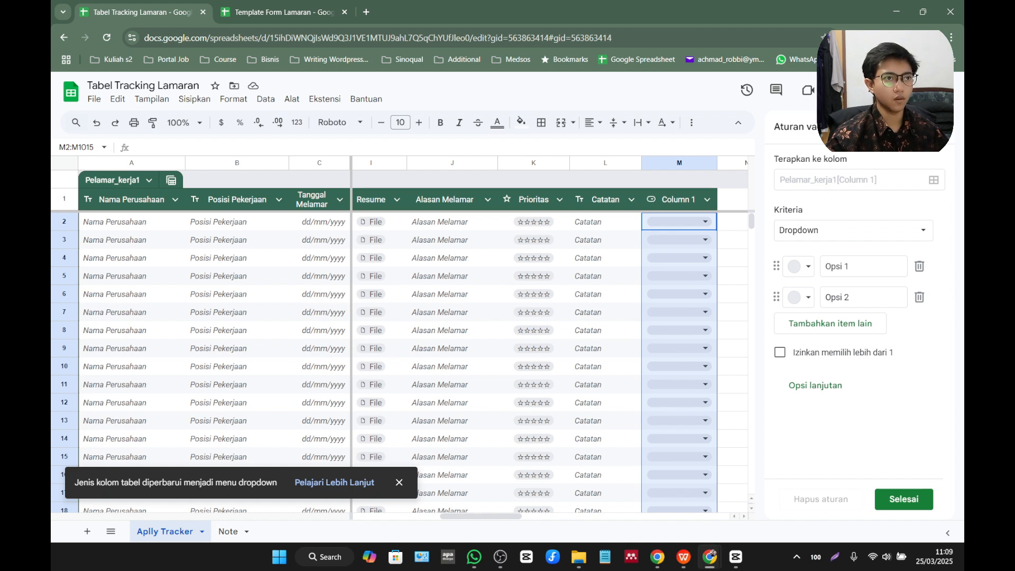
# Set the new column's type to Kotak centang and rename its header as Status.
pyautogui.click(707, 200)
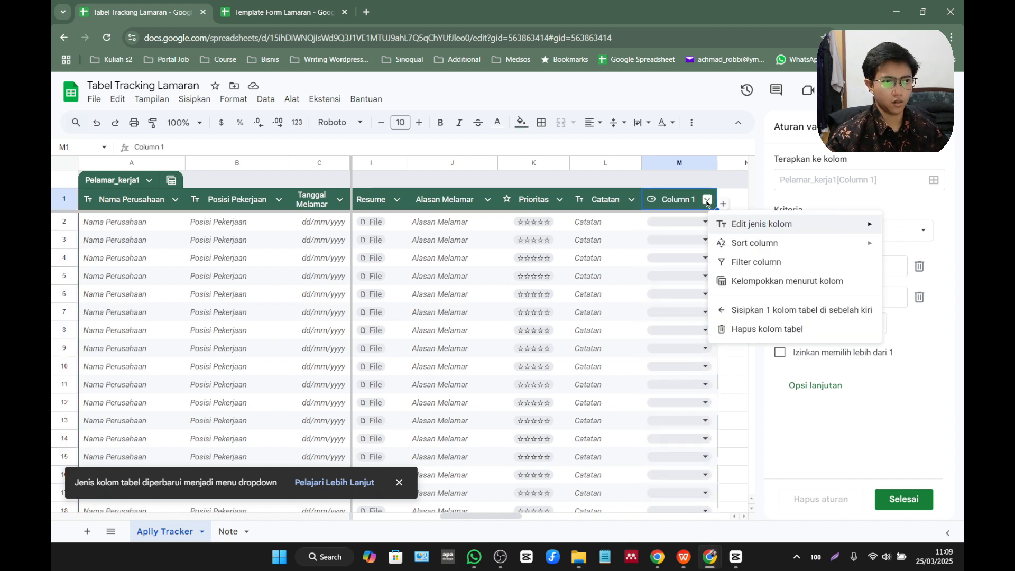
pyautogui.moveTo(735, 224)
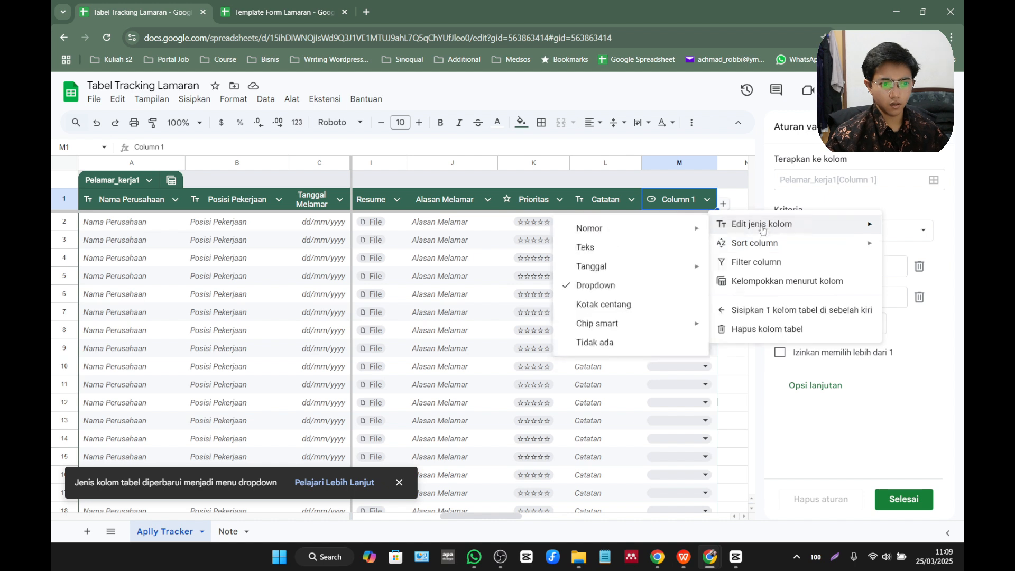
pyautogui.click(649, 304)
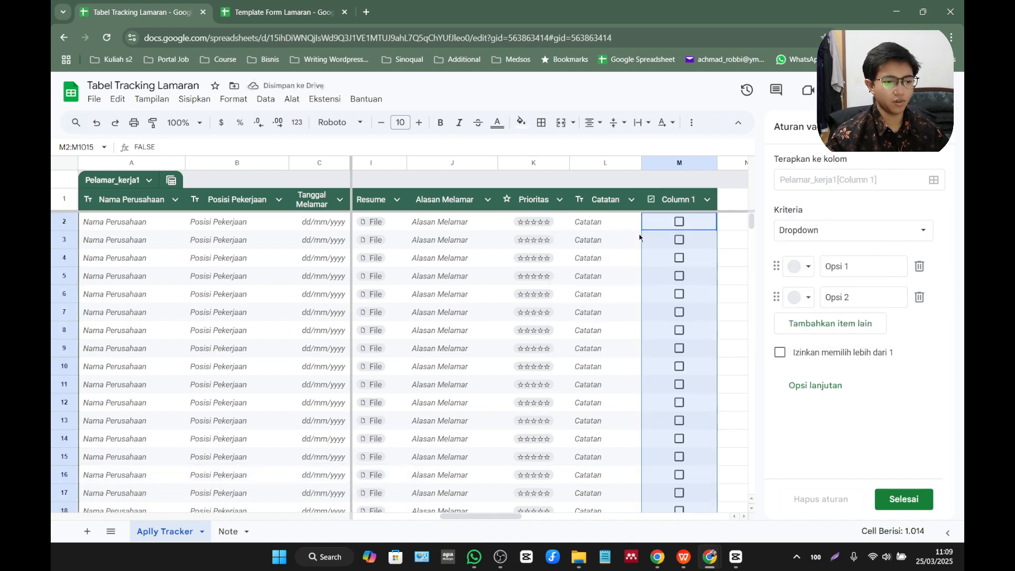
pyautogui.click(691, 201)
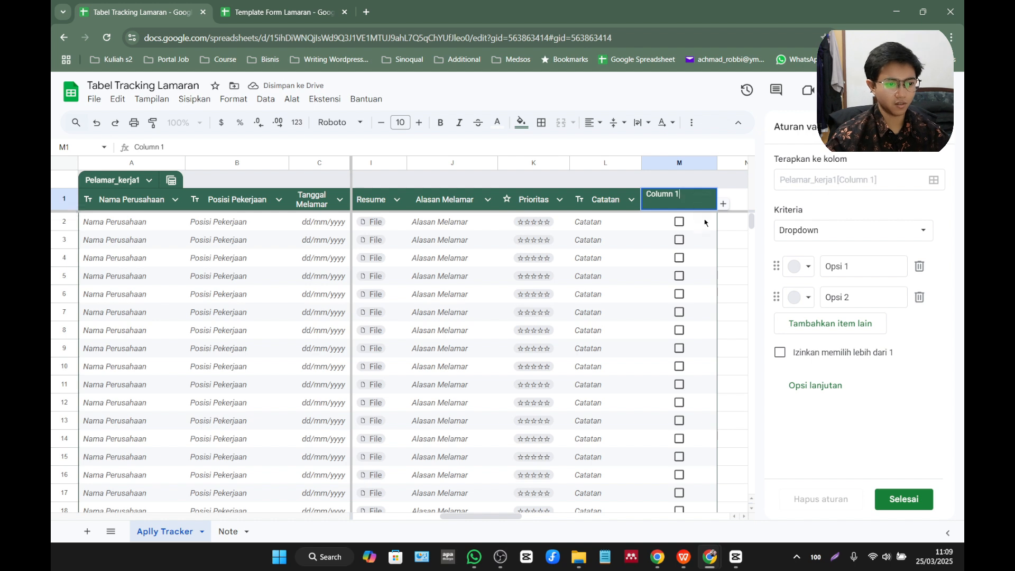
pyautogui.hotkey('shift', 'Left')
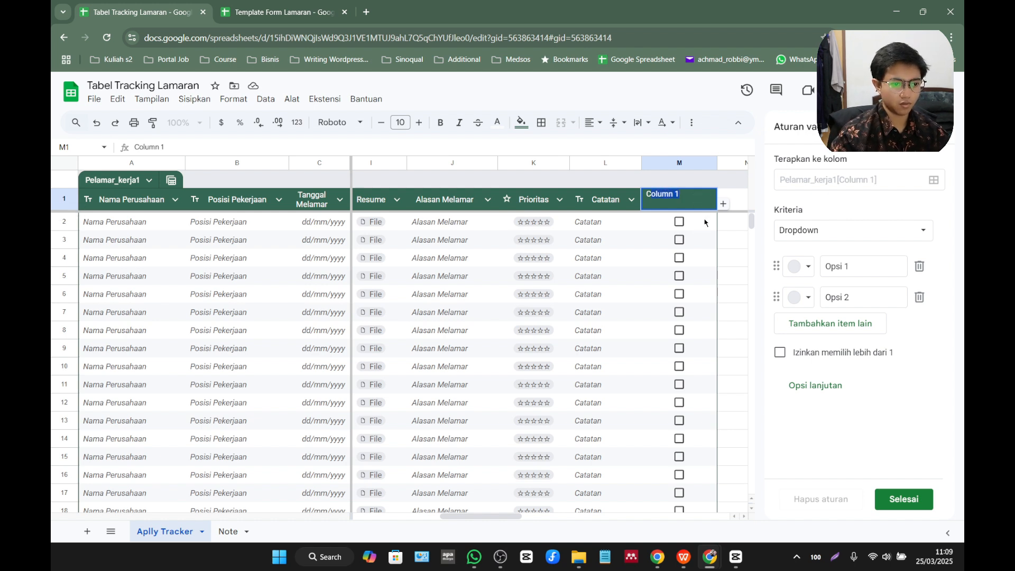
pyautogui.write('Status')
pyautogui.press('Return')
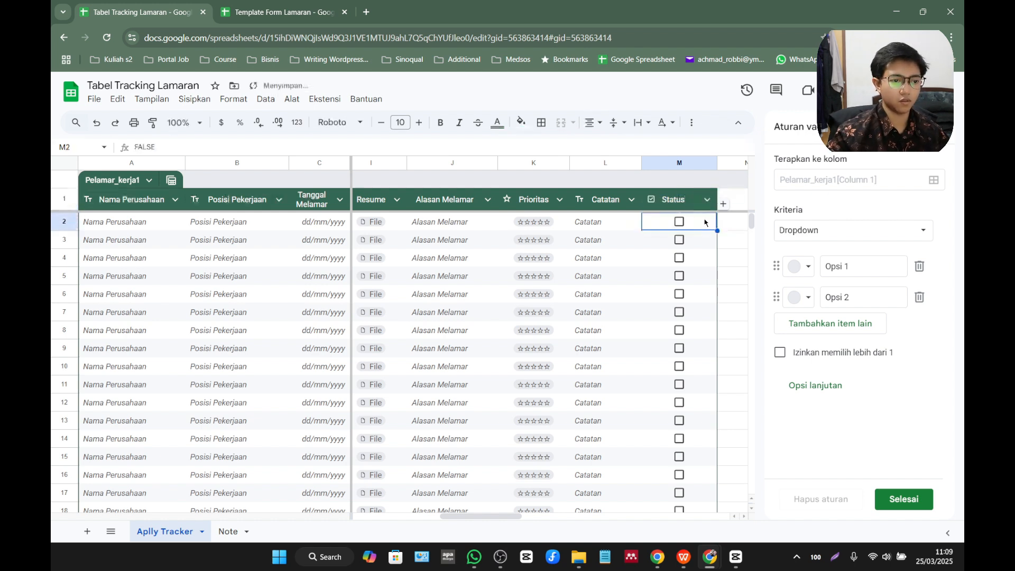
# Add a new table column after Status and set its column type to the Orang smart chip.
pyautogui.click(723, 203)
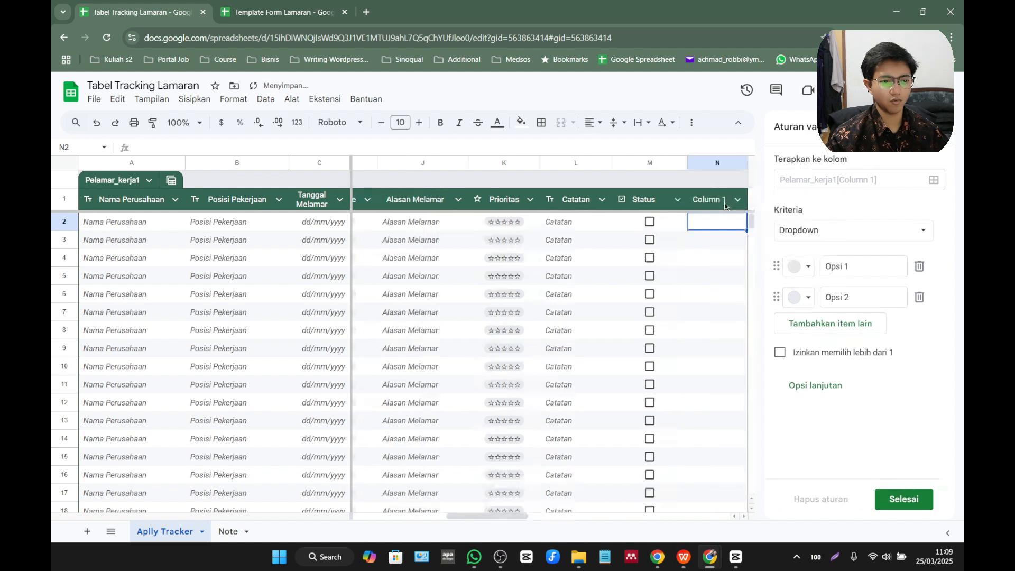
pyautogui.click(735, 200)
pyautogui.moveTo(793, 224)
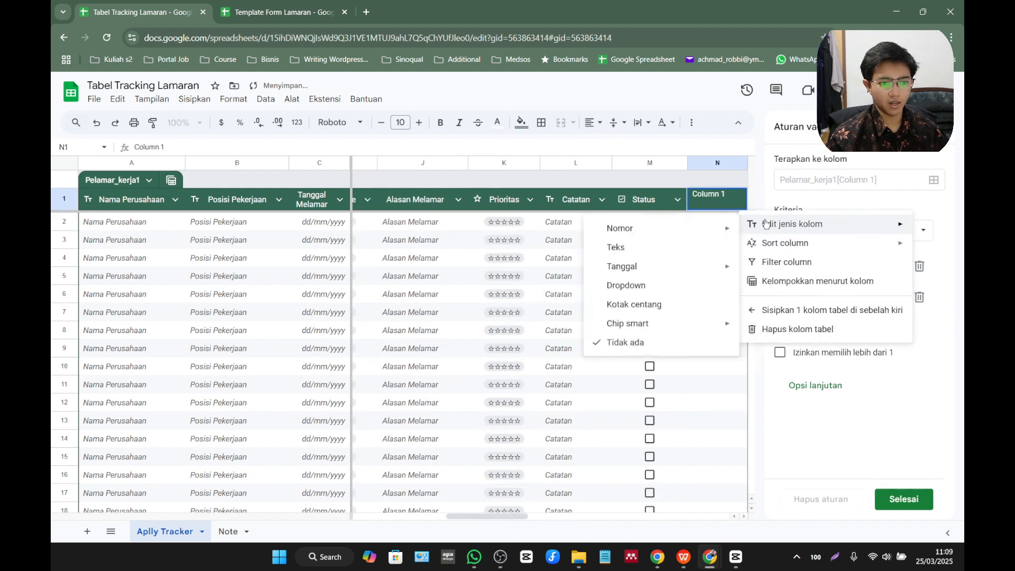
pyautogui.moveTo(678, 325)
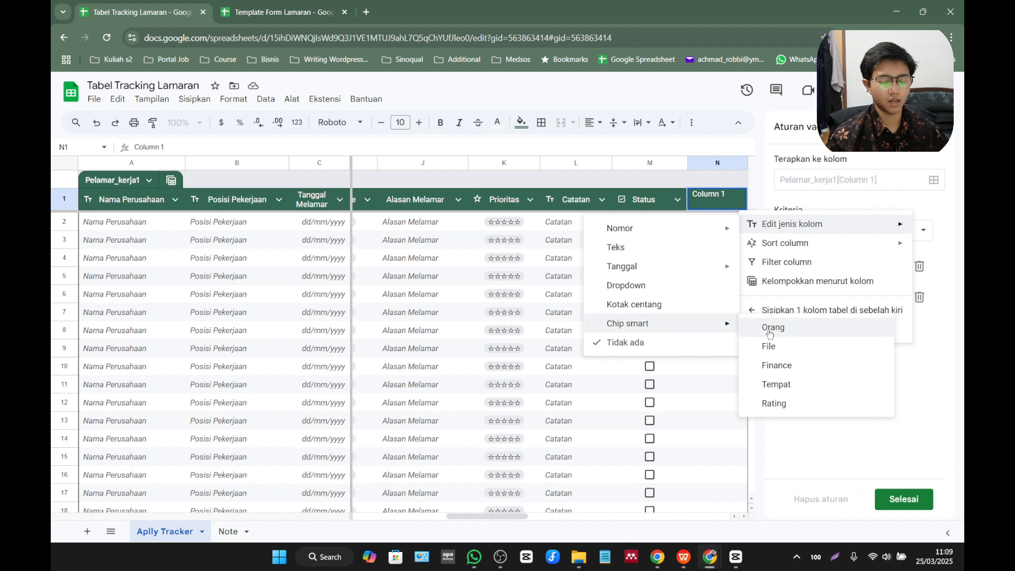
pyautogui.click(769, 329)
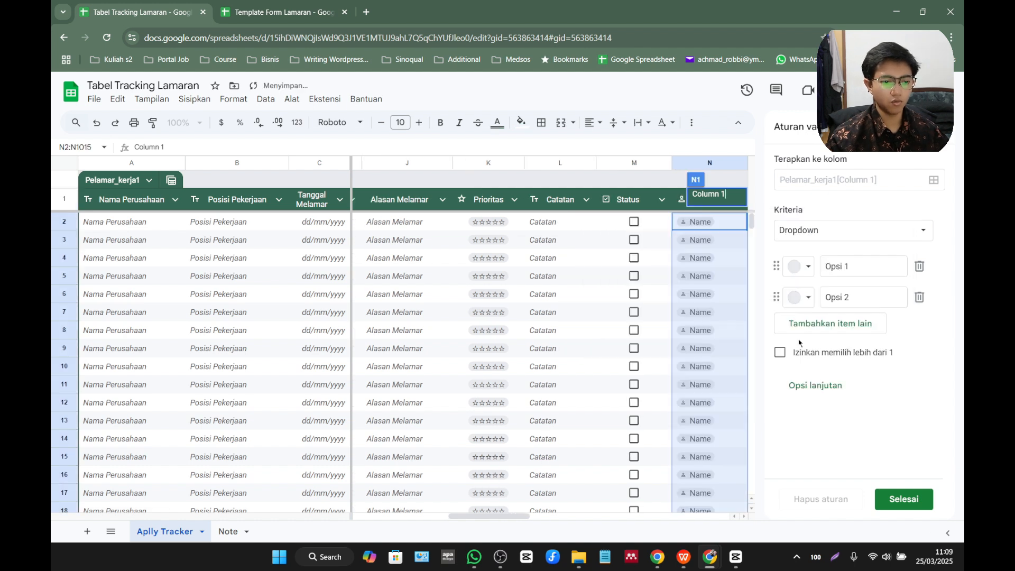
# View the contact suggestions in the first cell of the new people column after Status.
pyautogui.click(696, 223)
pyautogui.click(696, 223)
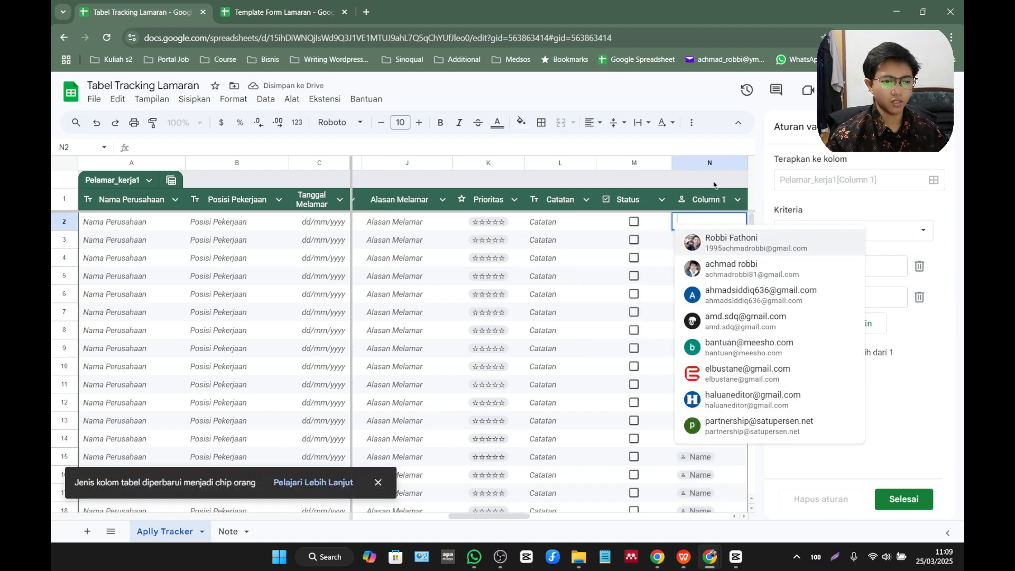
pyautogui.press('Escape')
# Try the Finance smart chip type on the column after Status and check the entry prompt in its first cell.
pyautogui.moveTo(512, 523); pyautogui.dragTo(553, 520)
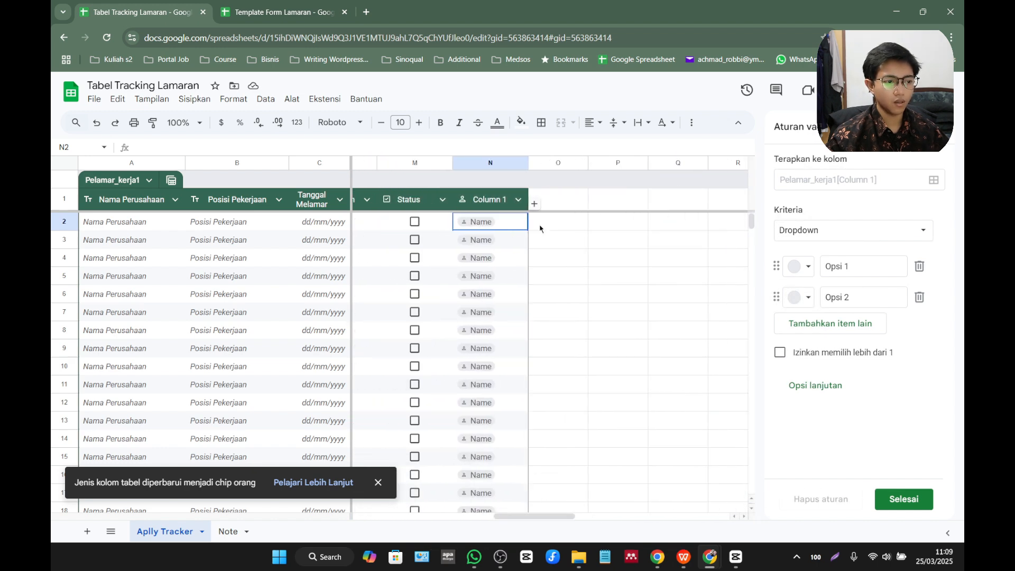
pyautogui.click(518, 200)
pyautogui.moveTo(565, 236)
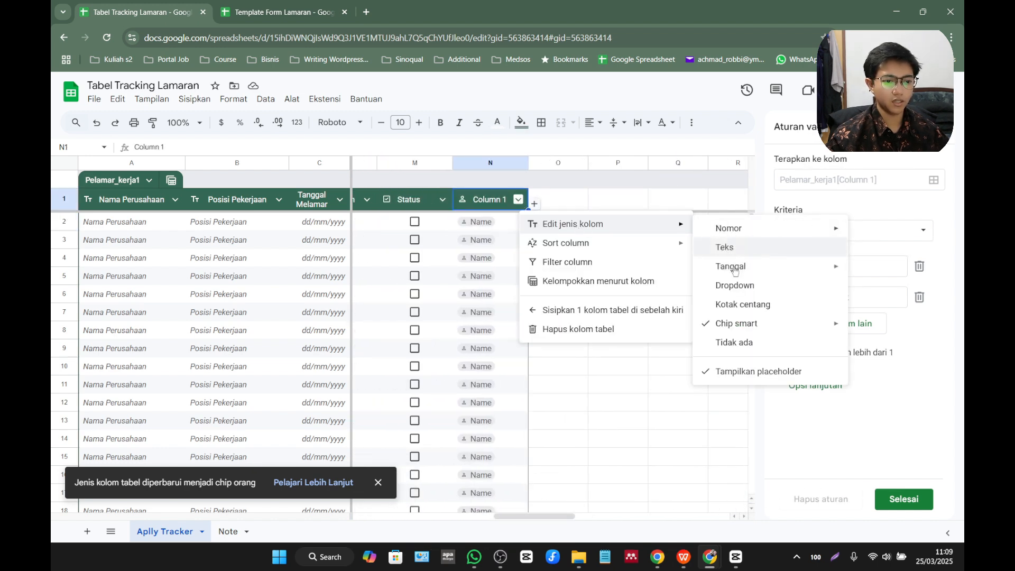
pyautogui.moveTo(729, 325)
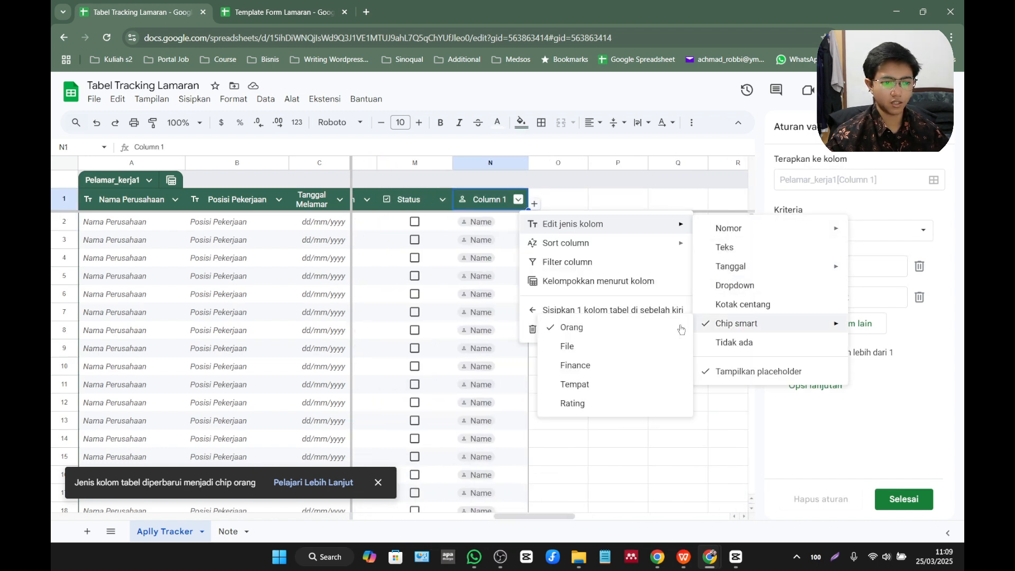
pyautogui.click(611, 367)
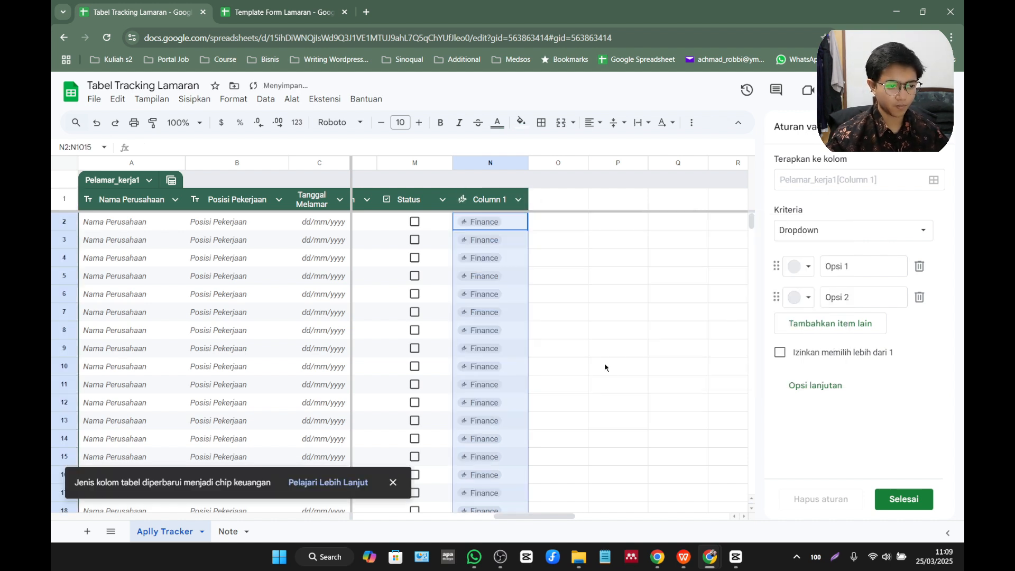
pyautogui.doubleClick(497, 228)
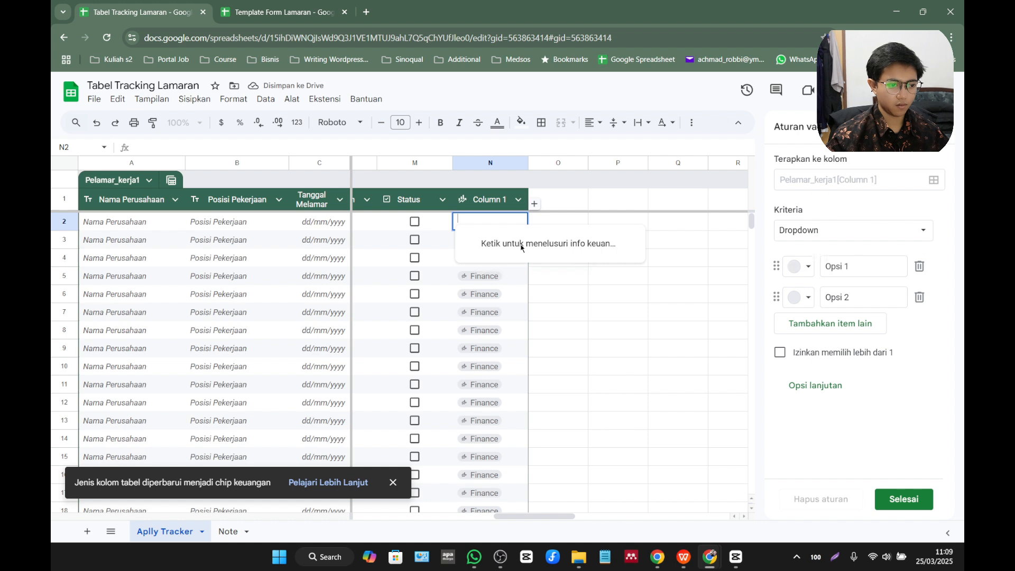
pyautogui.click(555, 316)
pyautogui.click(484, 225)
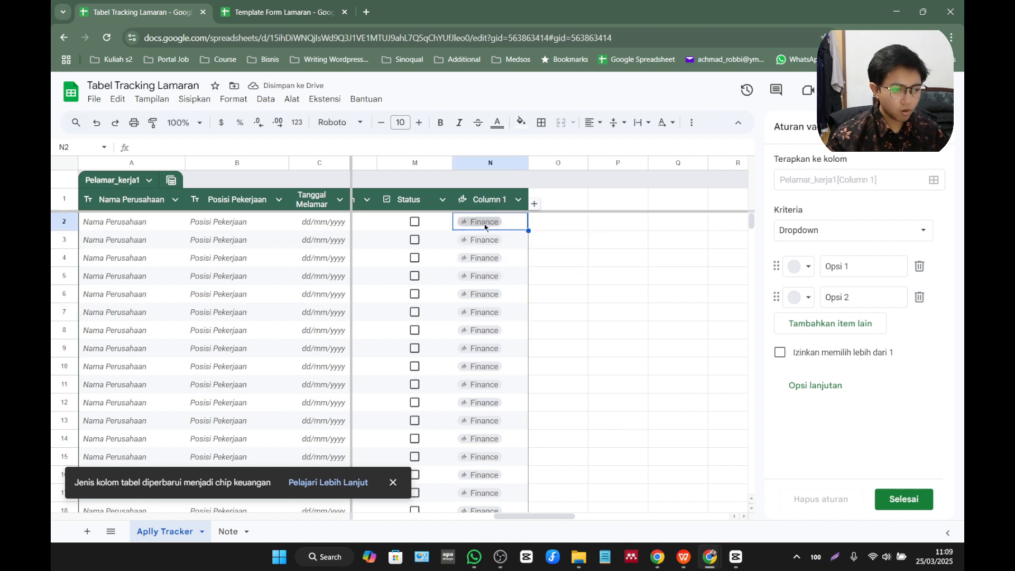
pyautogui.doubleClick(485, 227)
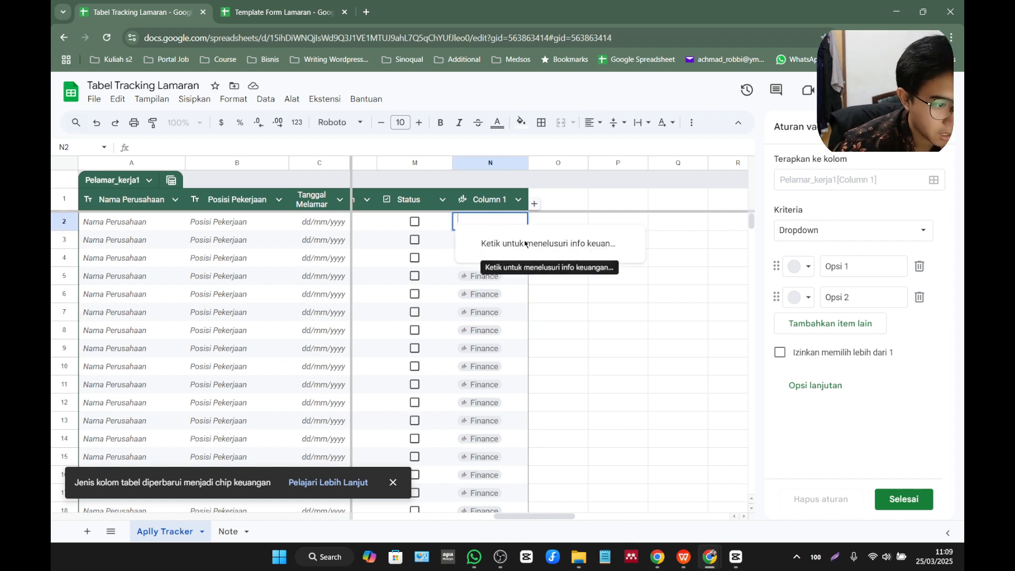
pyautogui.click(590, 301)
# Change the type of the column after Status to the Tempat smart chip.
pyautogui.hscroll(-5, 529, 511)
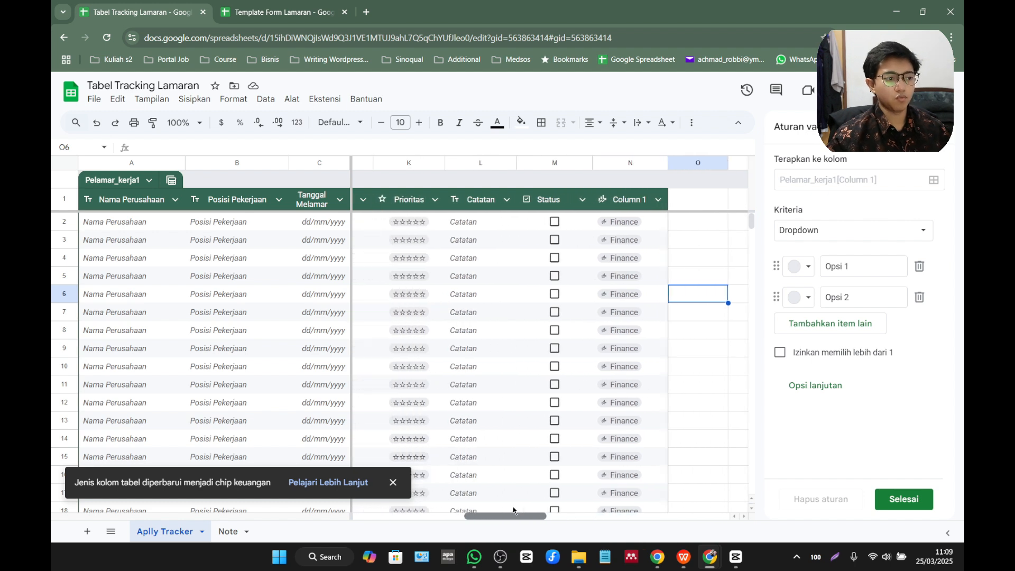
pyautogui.hscroll(-3, 492, 505)
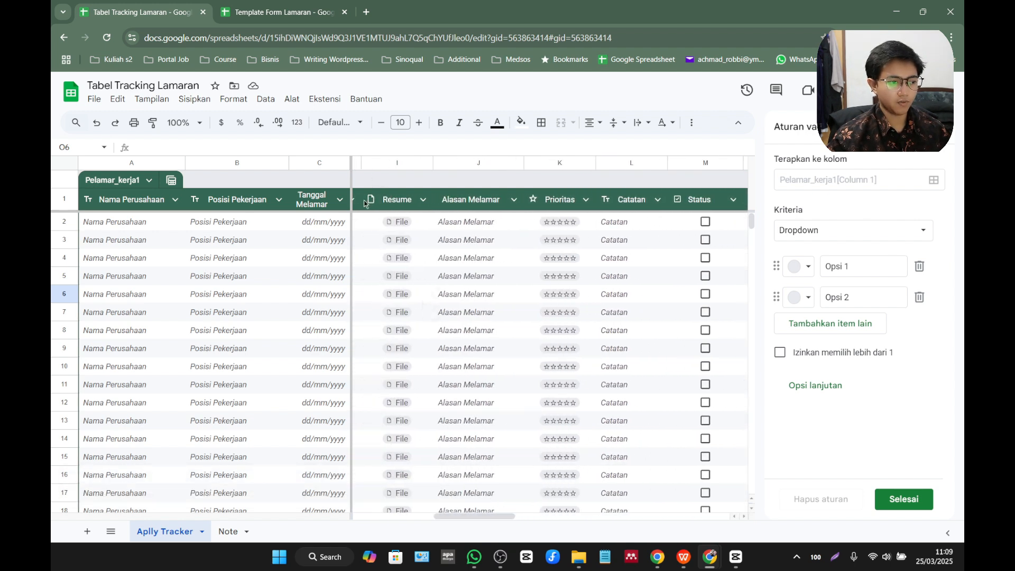
pyautogui.hscroll(6, 465, 483)
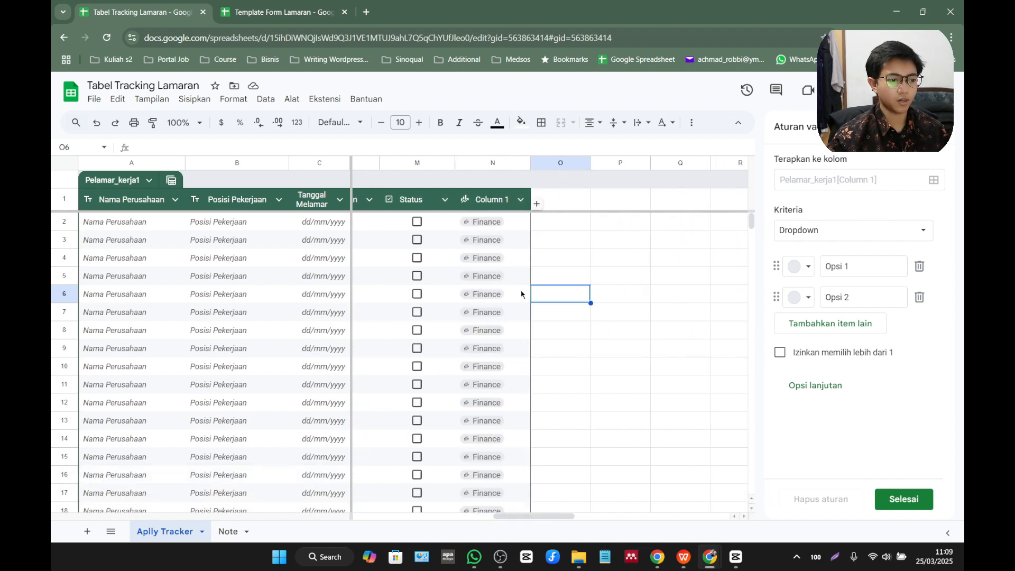
pyautogui.click(520, 200)
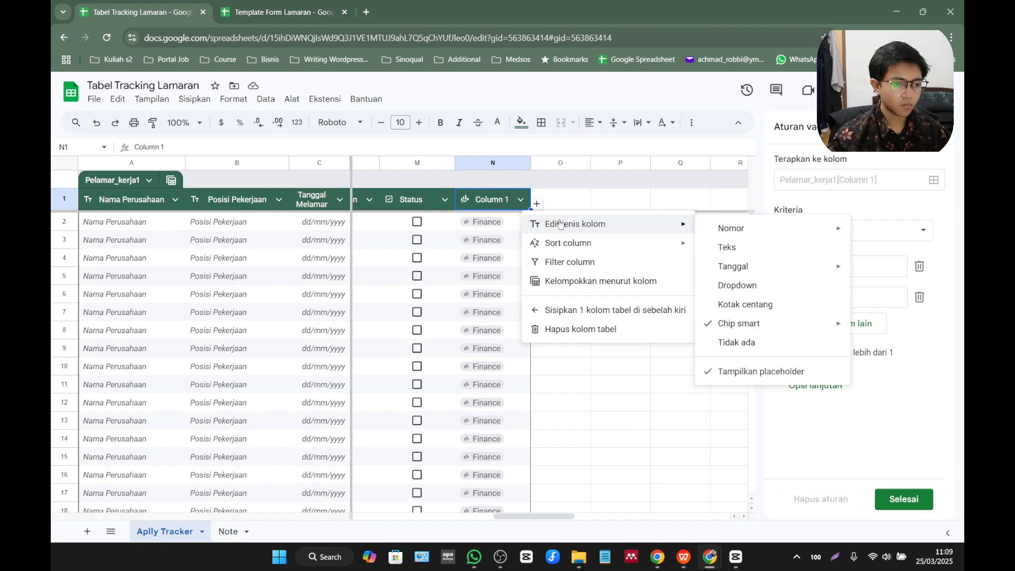
pyautogui.moveTo(738, 328)
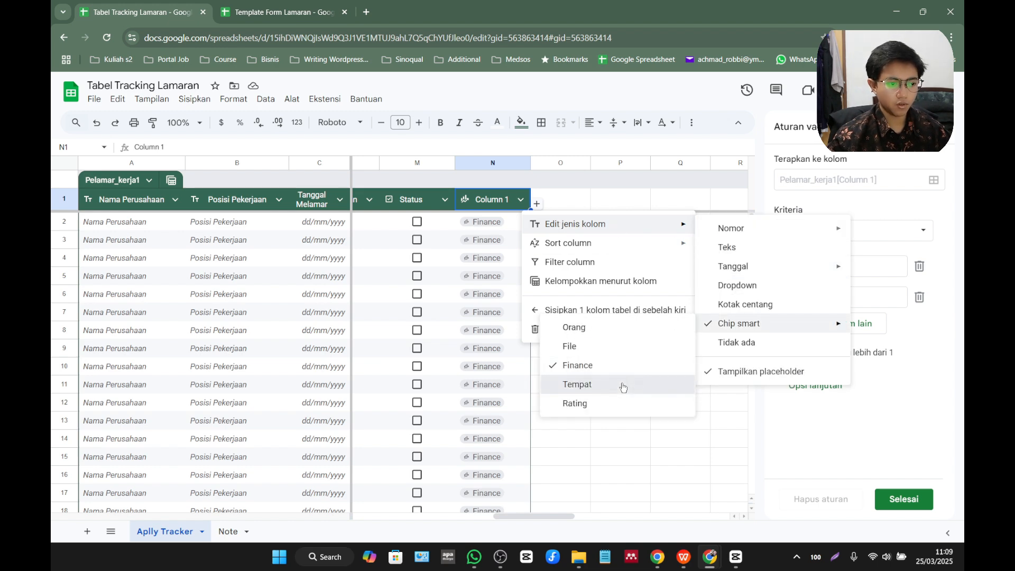
pyautogui.click(577, 384)
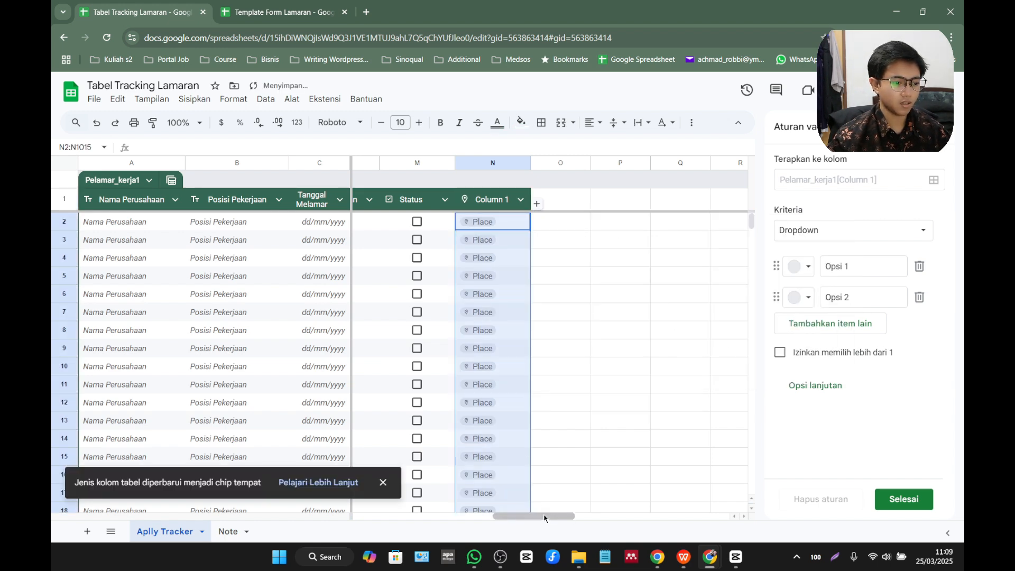
# Insert a column directly after Posisi Pekerjaan and set its type to the Tempat smart chip.
pyautogui.moveTo(536, 516); pyautogui.dragTo(364, 514)
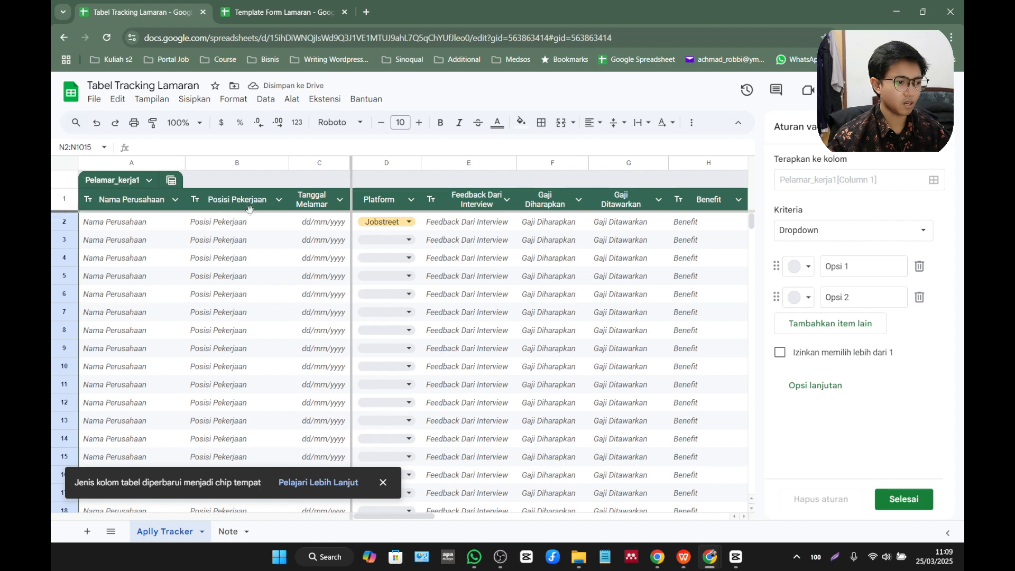
pyautogui.rightClick(249, 161)
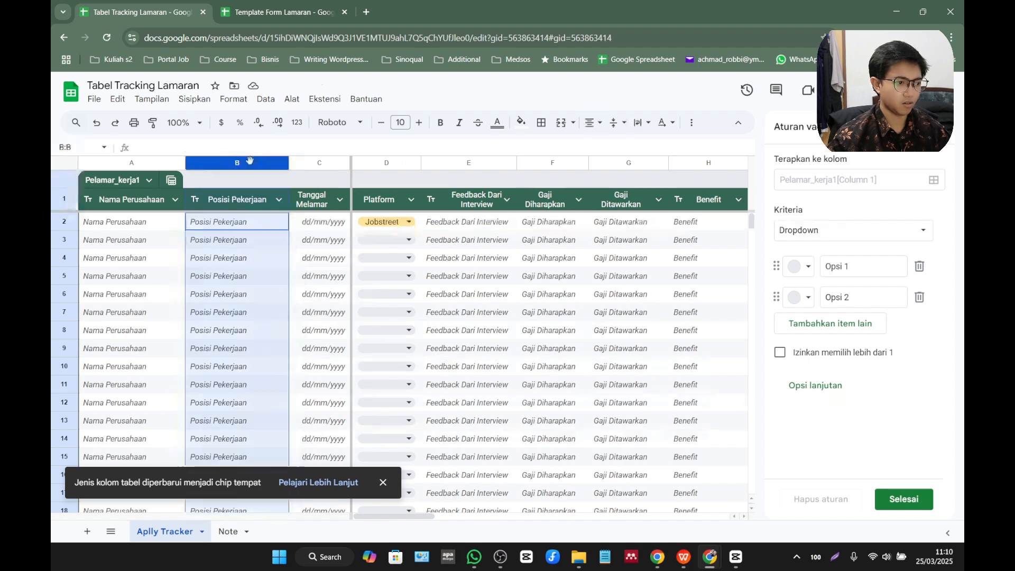
pyautogui.moveTo(342, 189)
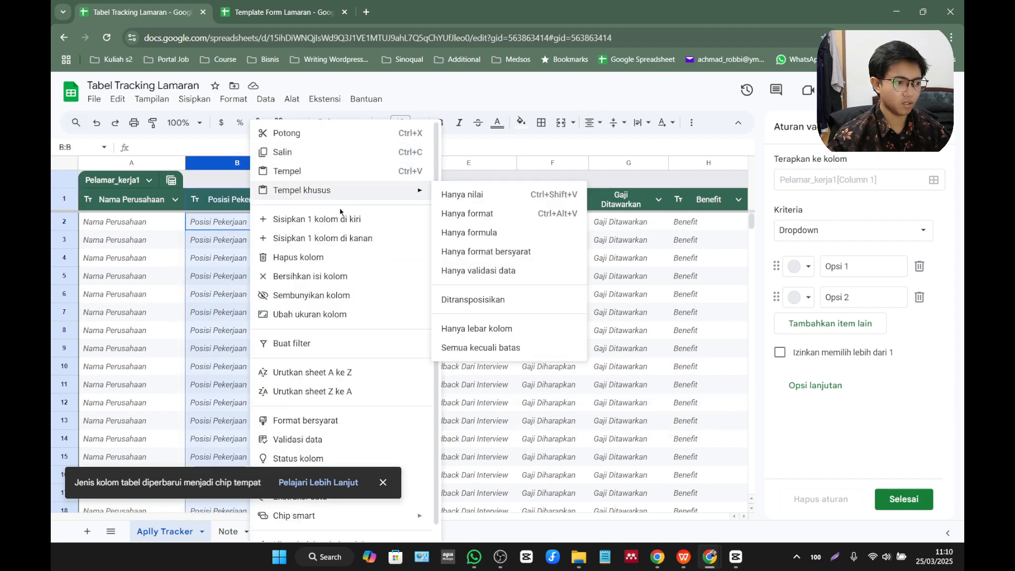
pyautogui.click(339, 239)
pyautogui.click(382, 200)
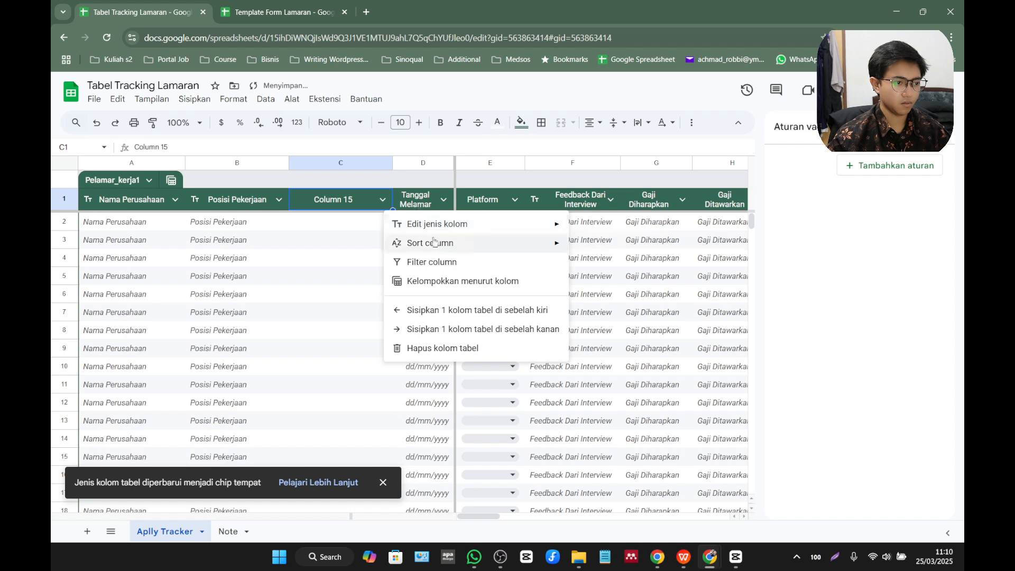
pyautogui.moveTo(502, 224)
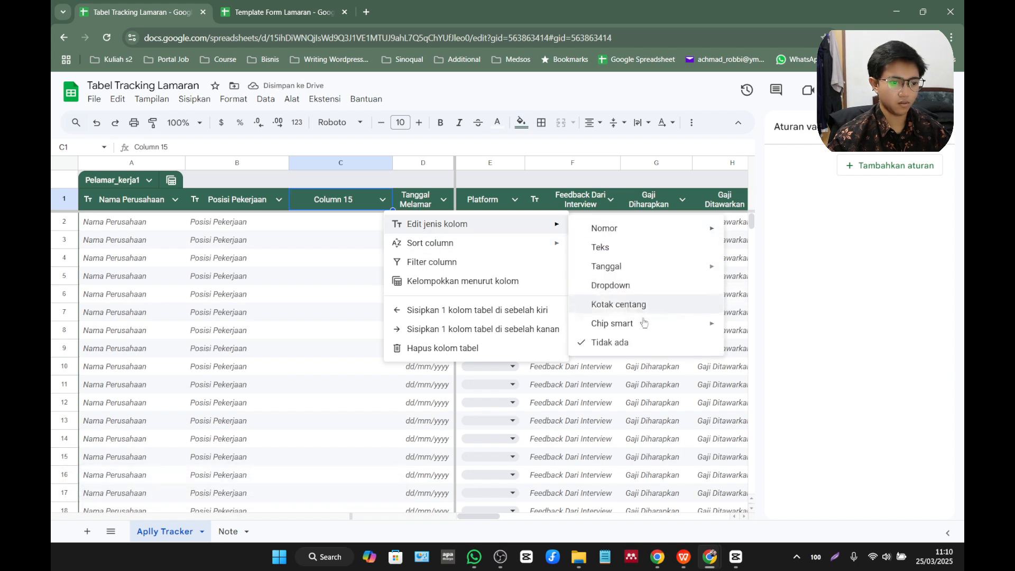
pyautogui.moveTo(637, 324)
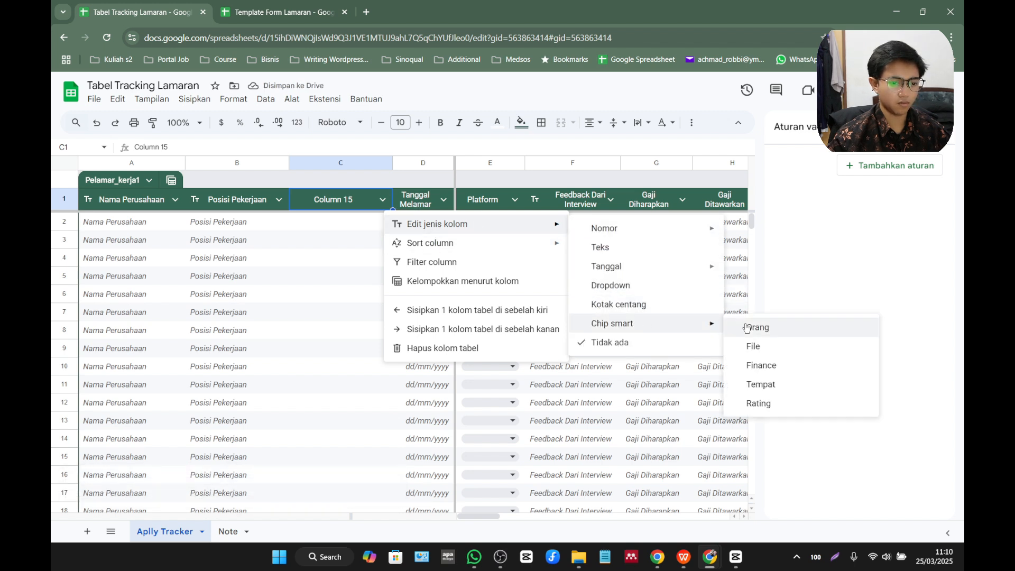
pyautogui.click(761, 385)
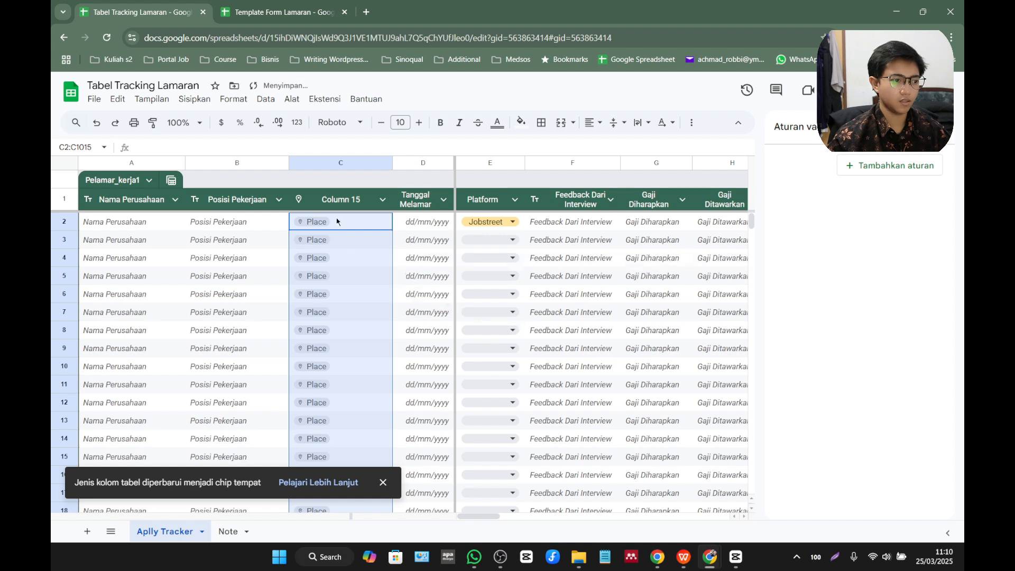
# Try a place search for "sca" in the first cell of the new column after Posisi Pekerjaan.
pyautogui.click(382, 202)
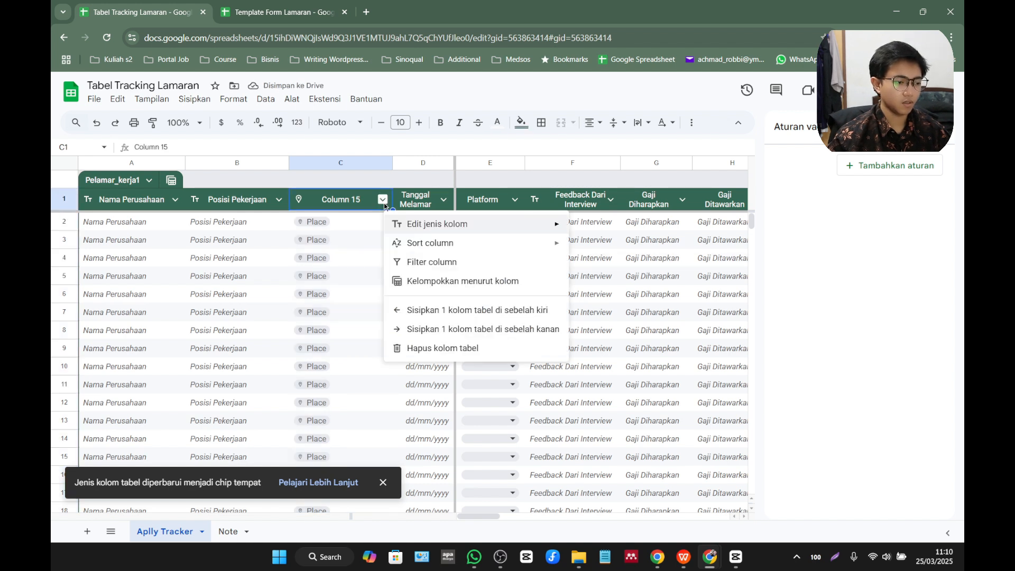
pyautogui.click(353, 181)
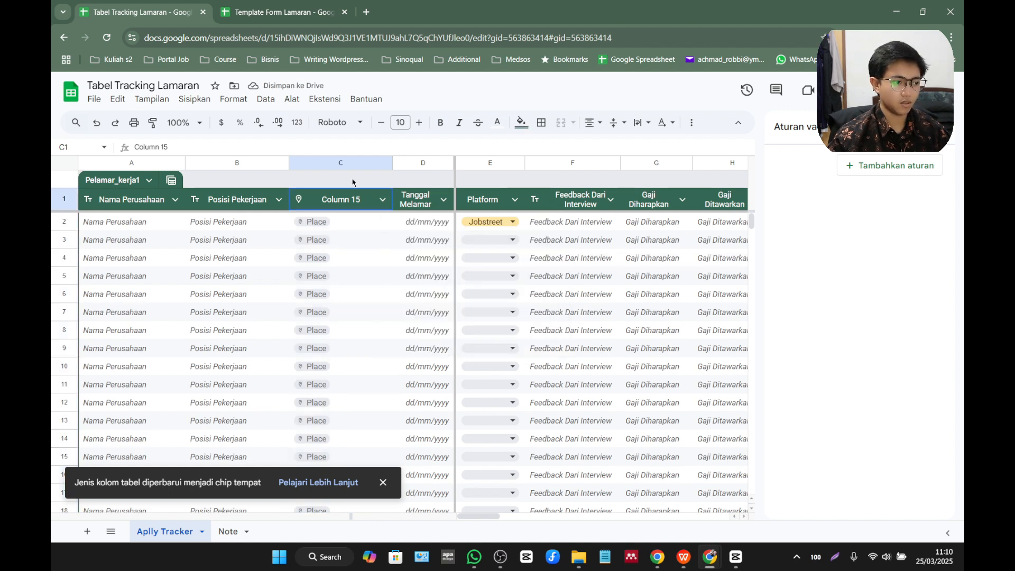
pyautogui.doubleClick(320, 223)
pyautogui.write('sca')
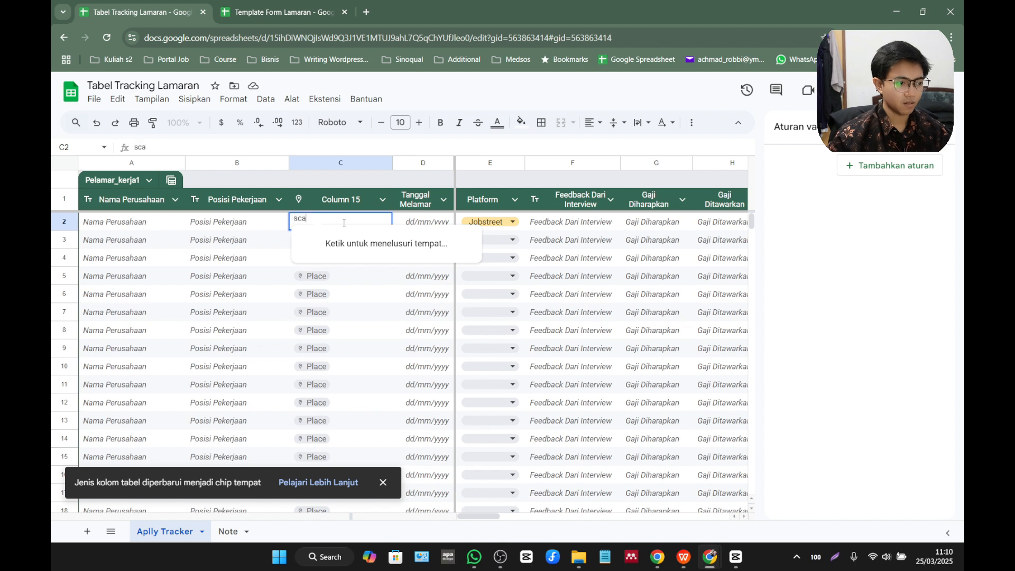
pyautogui.press('Escape')
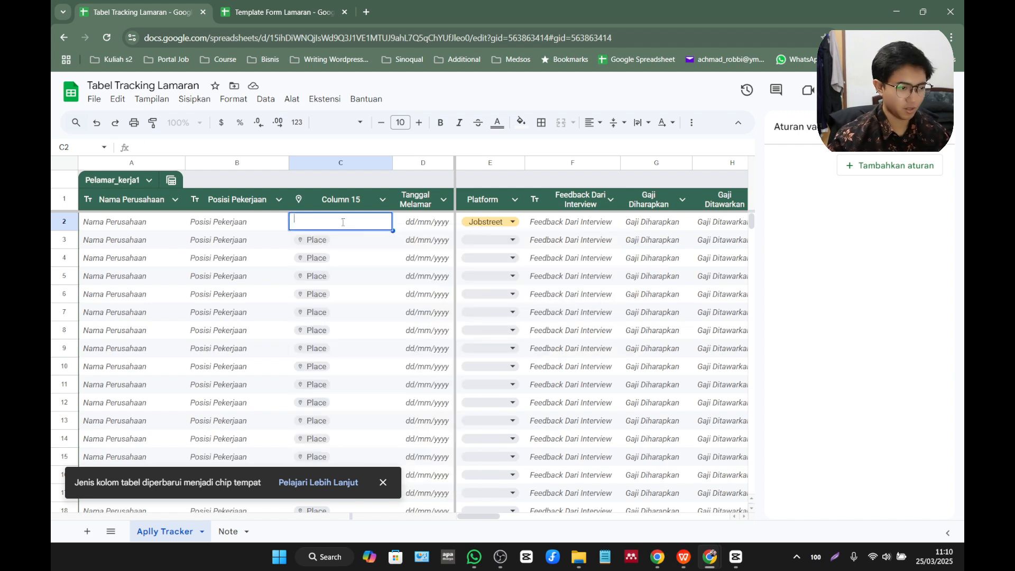
pyautogui.press('Return')
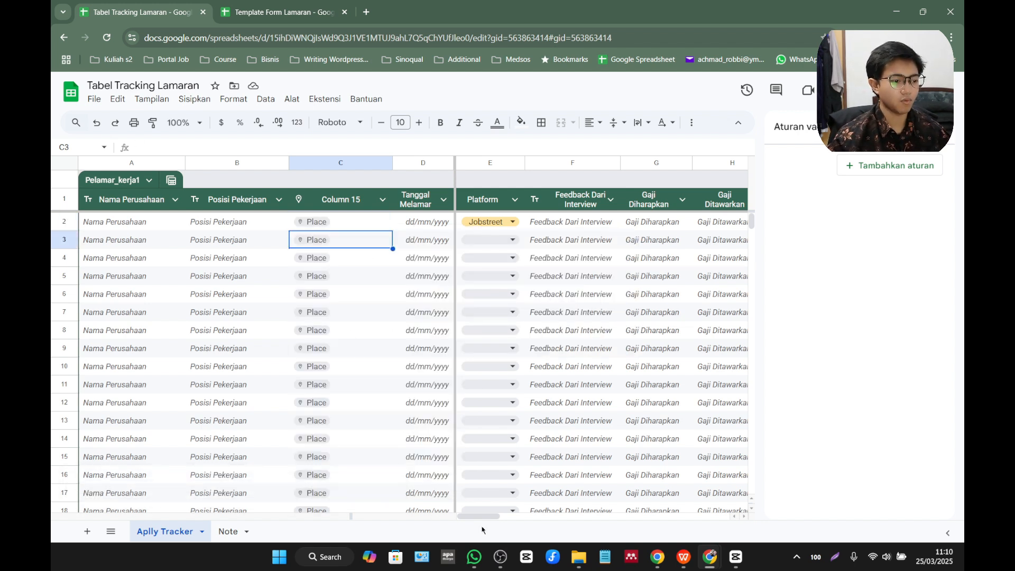
# Narrow the place column after Posisi Pekerjaan and rename its header as Lokasi.
pyautogui.moveTo(391, 162); pyautogui.dragTo(366, 163)
pyautogui.click(344, 196)
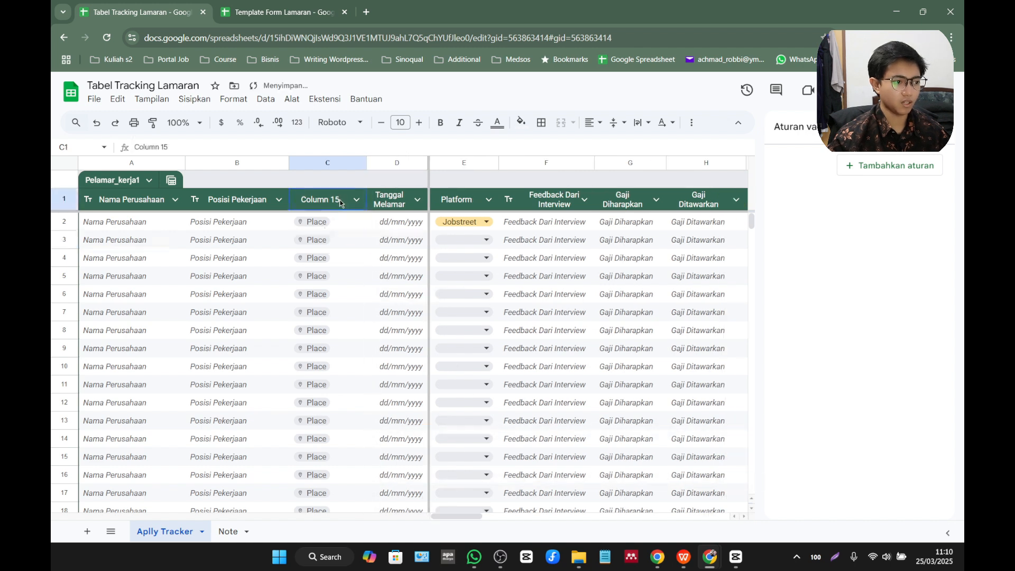
pyautogui.press('BackSpace')
pyautogui.press('BackSpace')
pyautogui.press('BackSpace')
pyautogui.press('BackSpace')
pyautogui.press('BackSpace')
pyautogui.press('BackSpace')
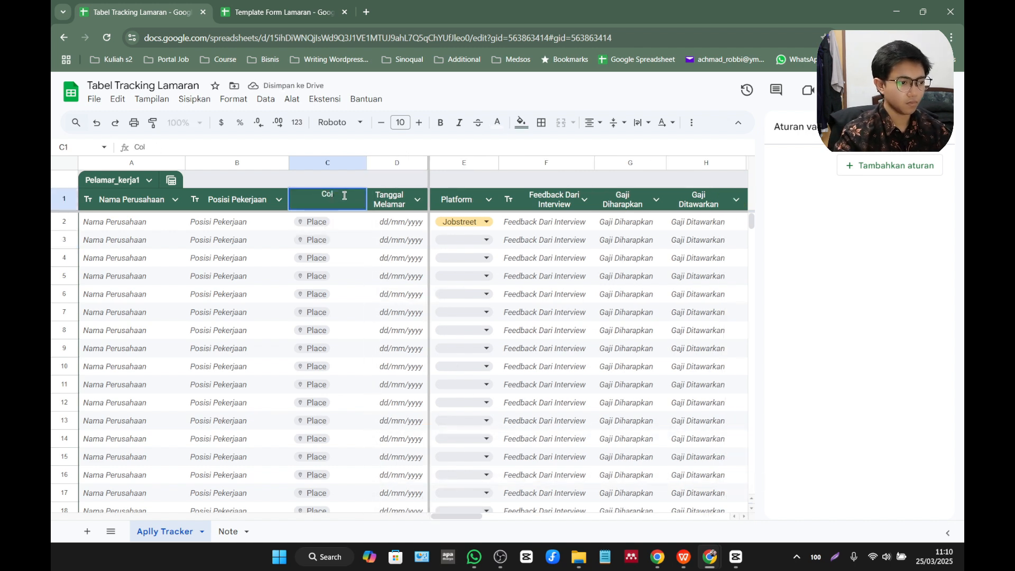
pyautogui.press('BackSpace')
pyautogui.write('Lokasi')
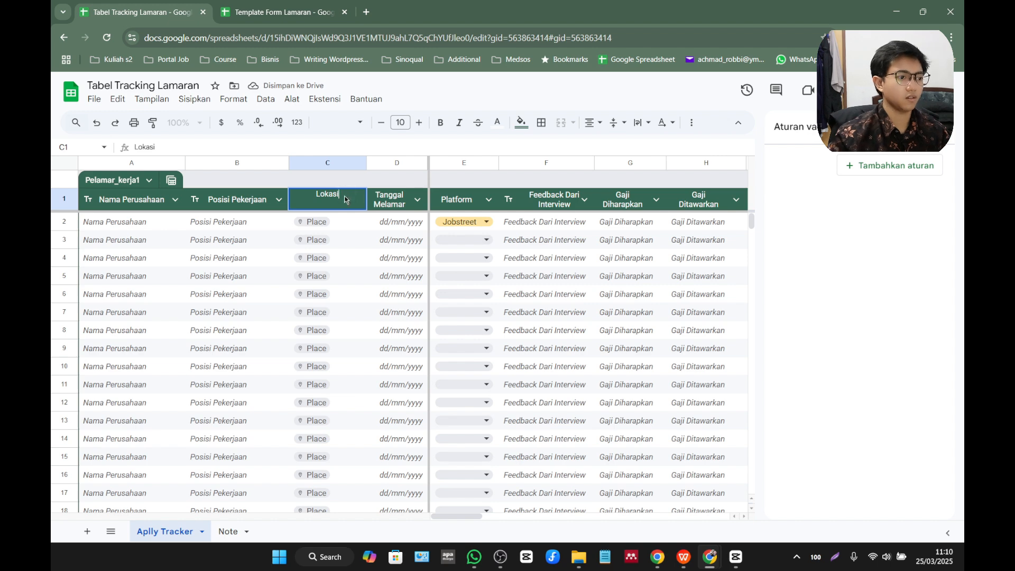
pyautogui.press('Return')
# Set the type of the table's last column, directly after Status, to Tidak ada.
pyautogui.moveTo(477, 515); pyautogui.dragTo(587, 535)
pyautogui.click(560, 201)
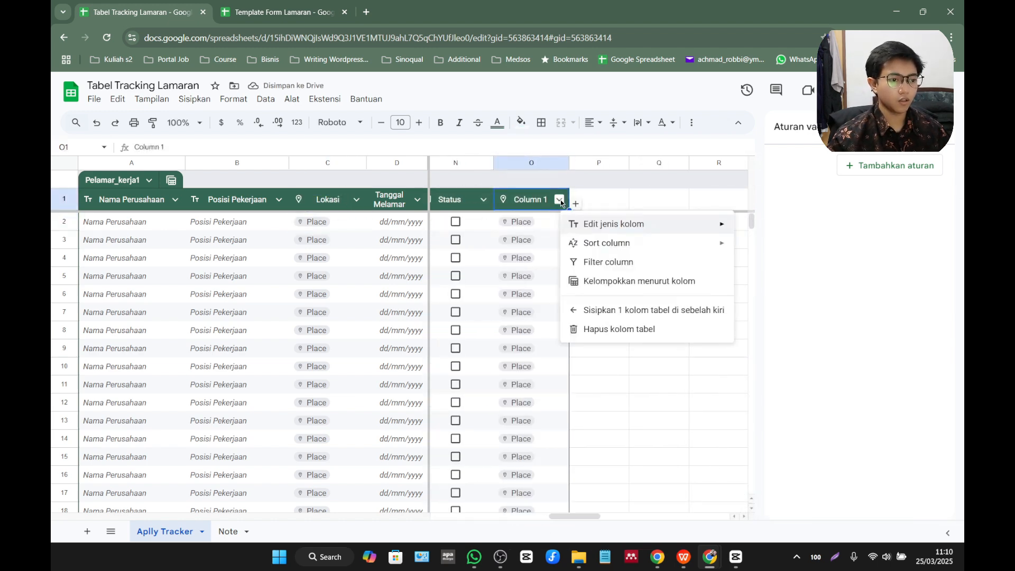
pyautogui.moveTo(589, 224)
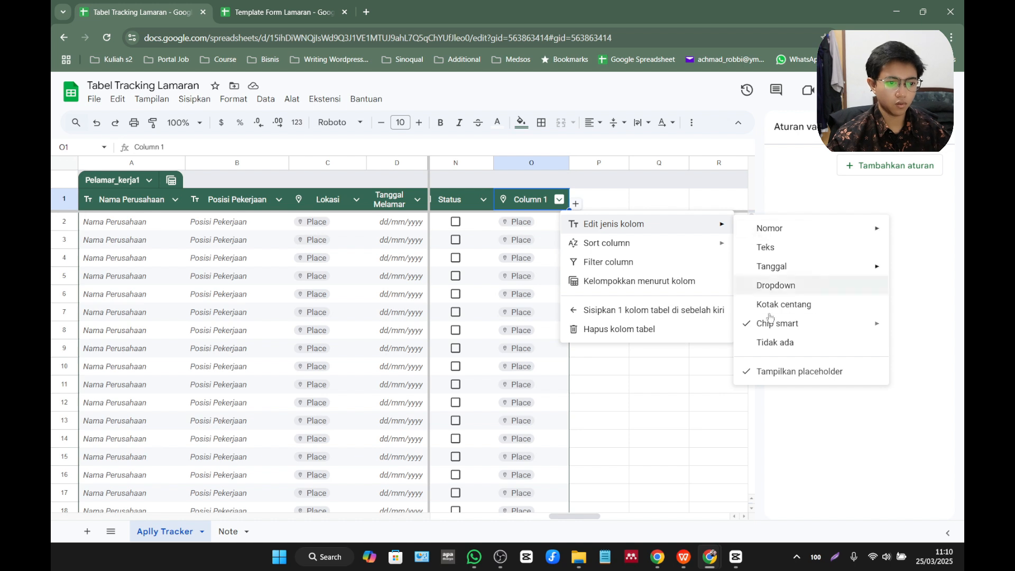
pyautogui.moveTo(769, 324)
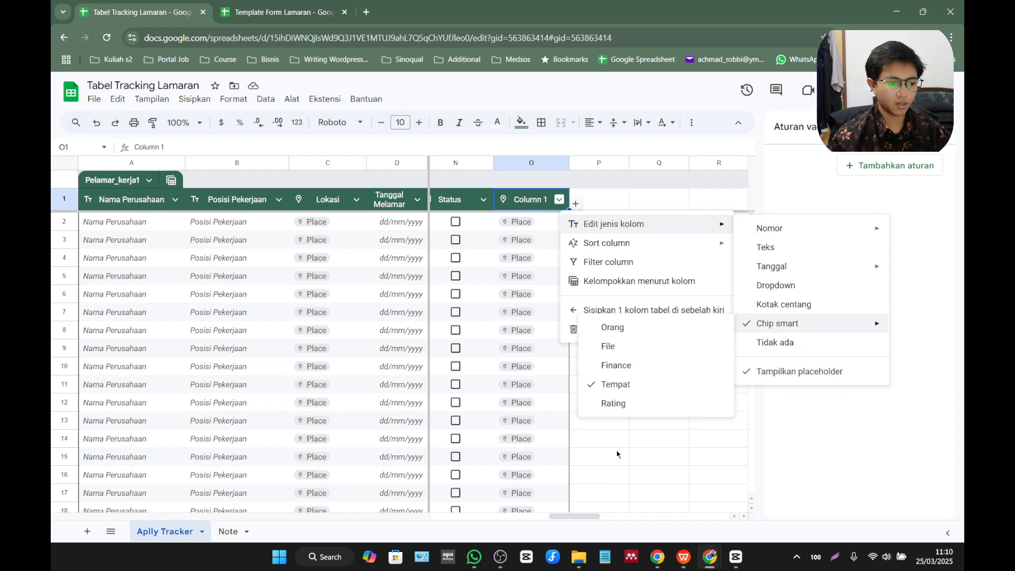
pyautogui.moveTo(580, 517); pyautogui.dragTo(542, 515)
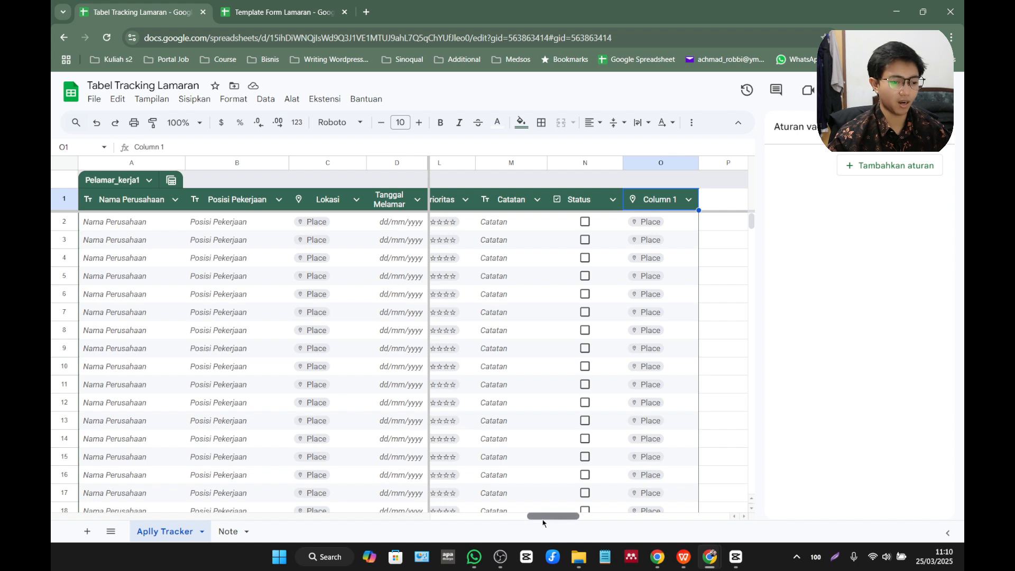
pyautogui.moveTo(543, 515); pyautogui.dragTo(560, 515)
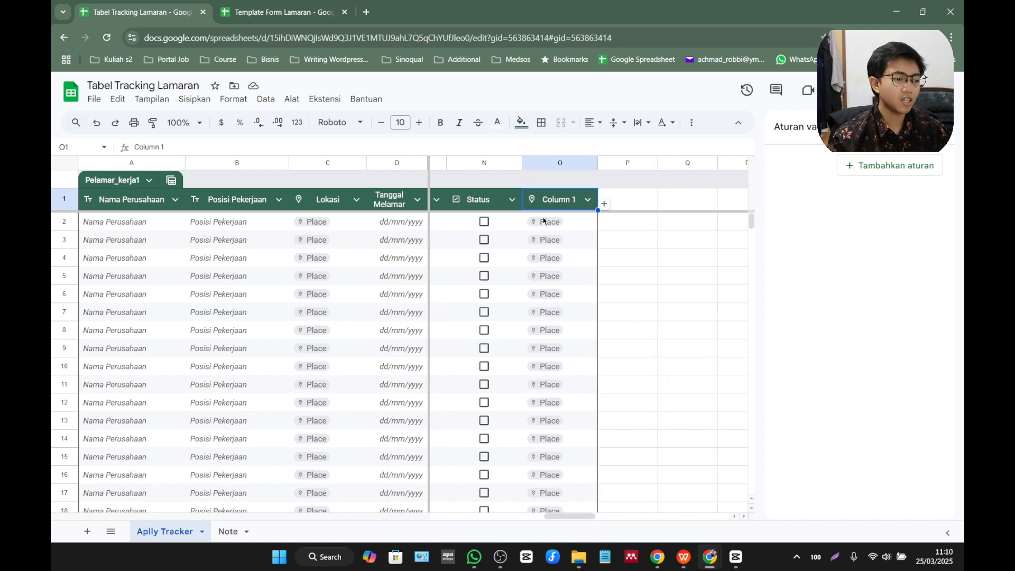
pyautogui.click(588, 200)
pyautogui.moveTo(616, 226)
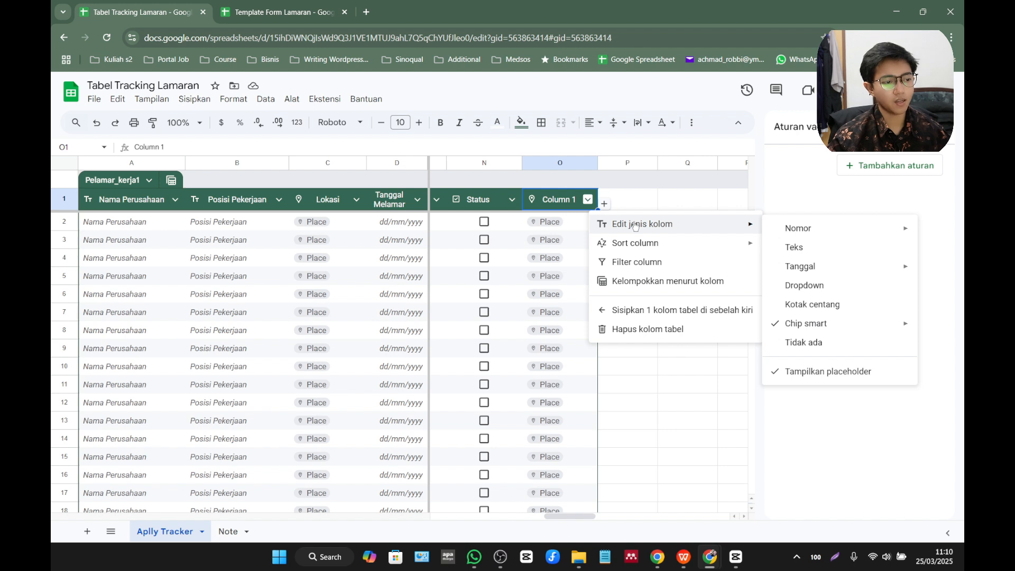
pyautogui.click(826, 344)
# Examine the column type, sort and filter options available for the last column after Status.
pyautogui.click(588, 200)
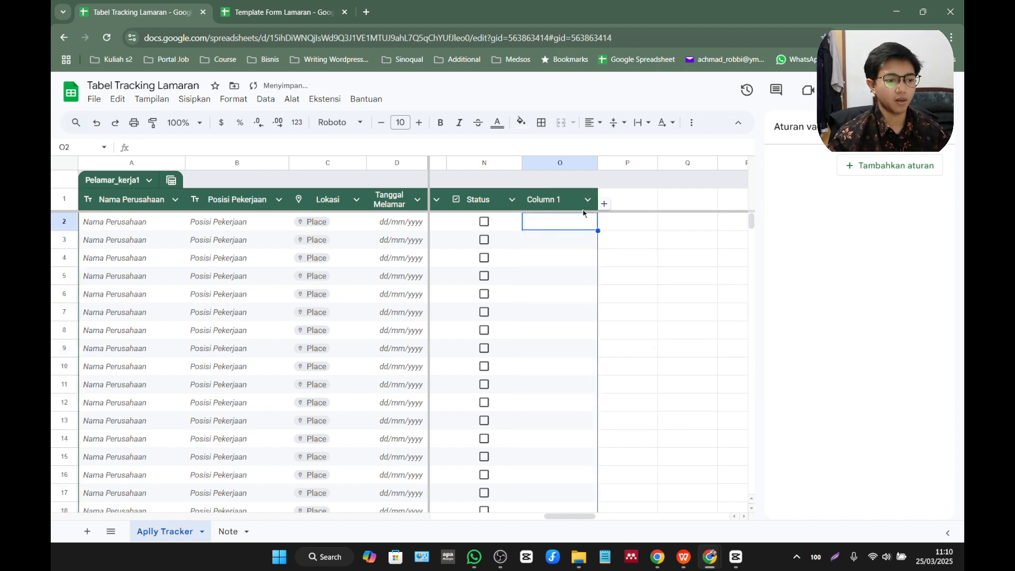
pyautogui.moveTo(609, 217)
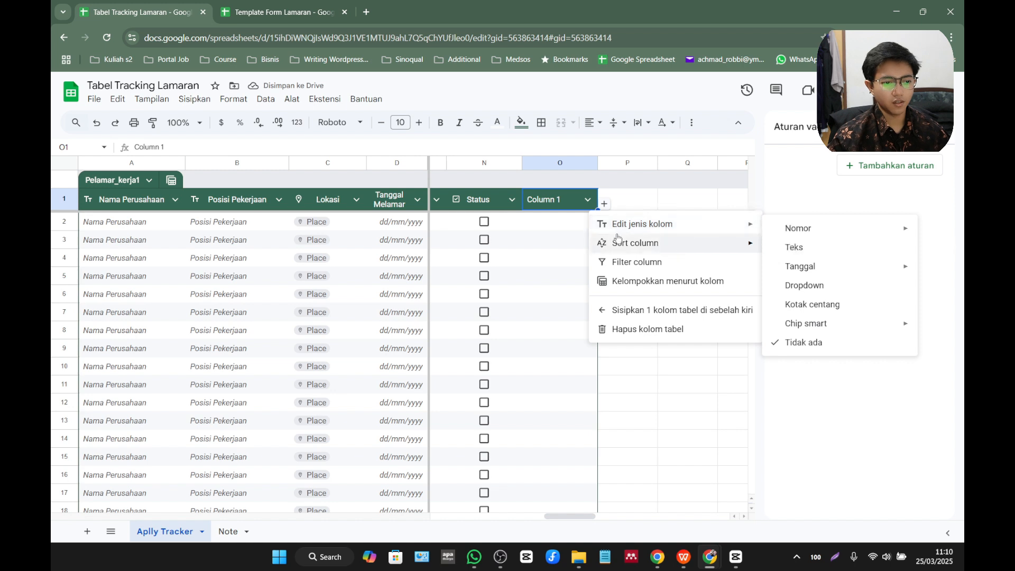
pyautogui.moveTo(681, 244)
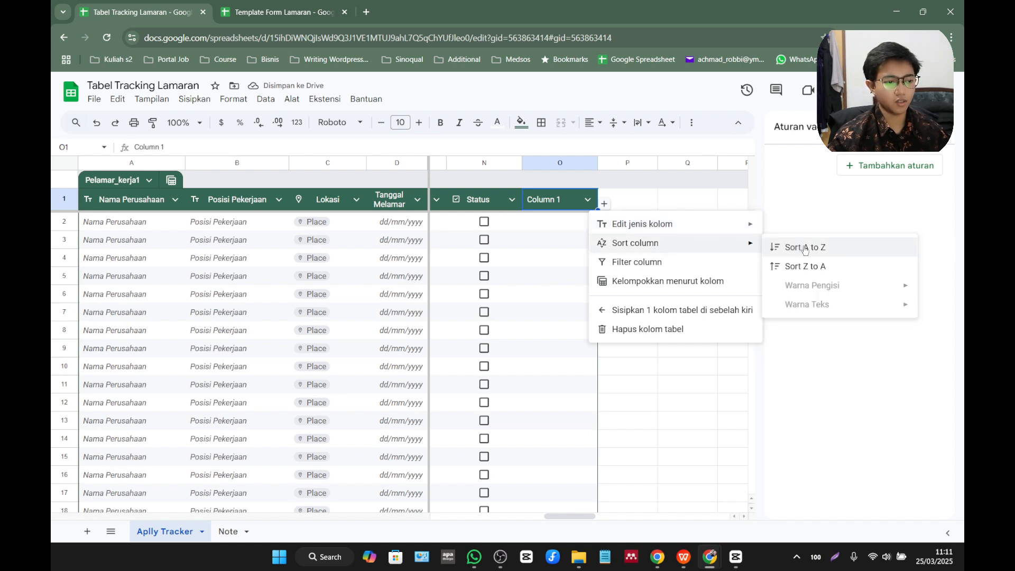
pyautogui.click(708, 262)
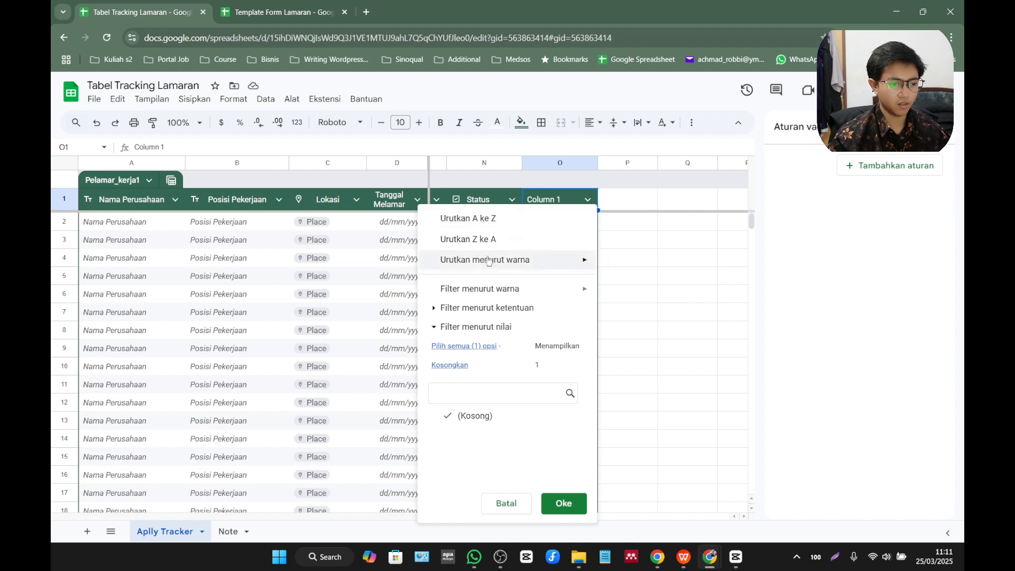
pyautogui.moveTo(493, 264)
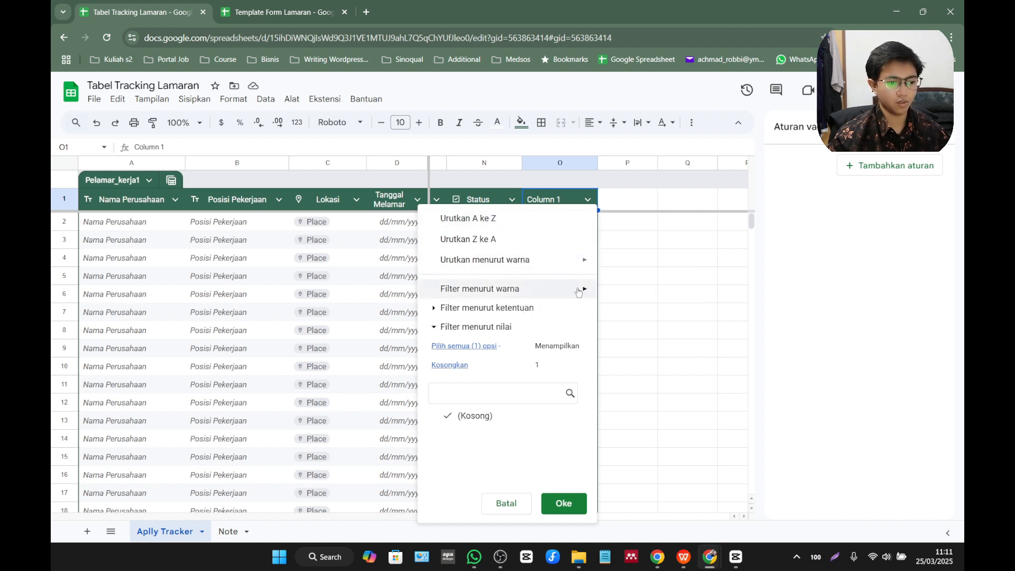
pyautogui.moveTo(582, 289)
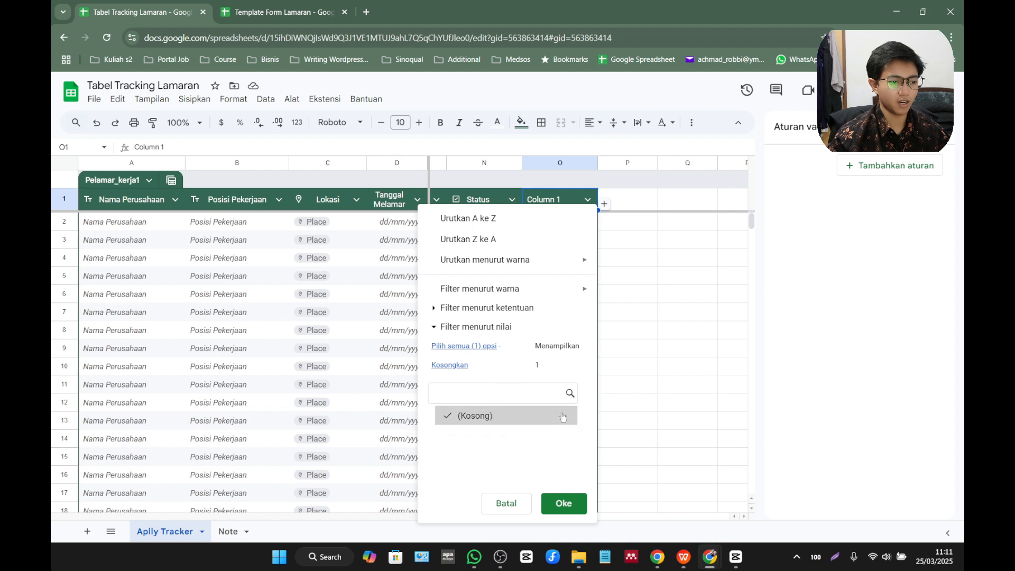
pyautogui.click(687, 312)
# Group the table by the last column, Column 1, and close the temporary group view without saving it.
pyautogui.click(589, 200)
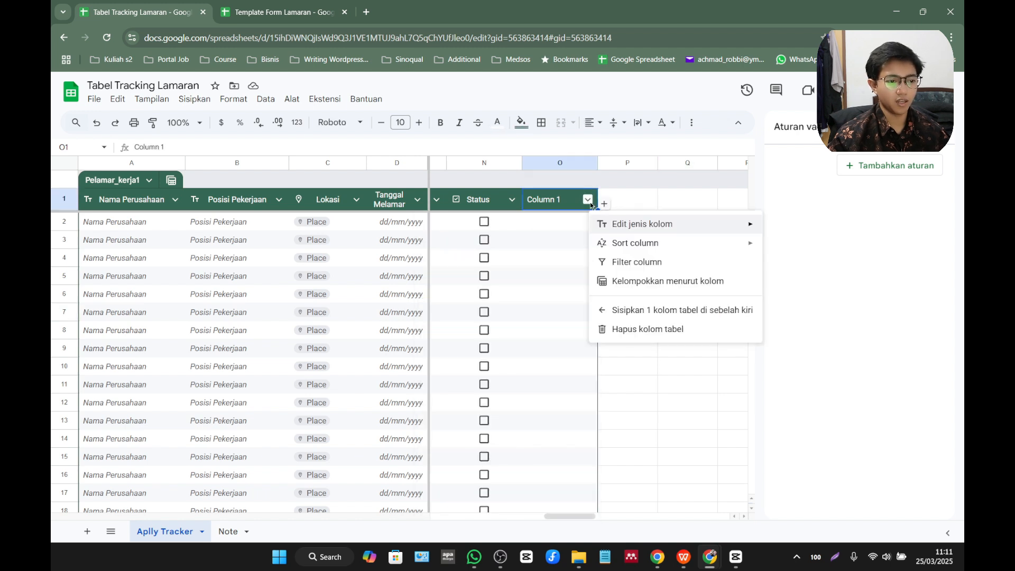
pyautogui.click(651, 283)
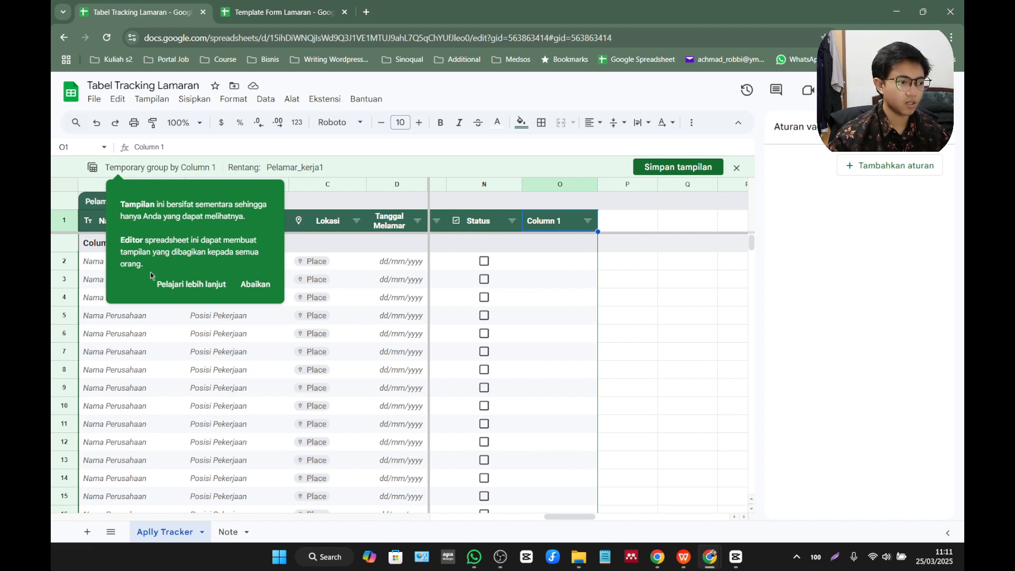
pyautogui.click(256, 284)
pyautogui.click(737, 168)
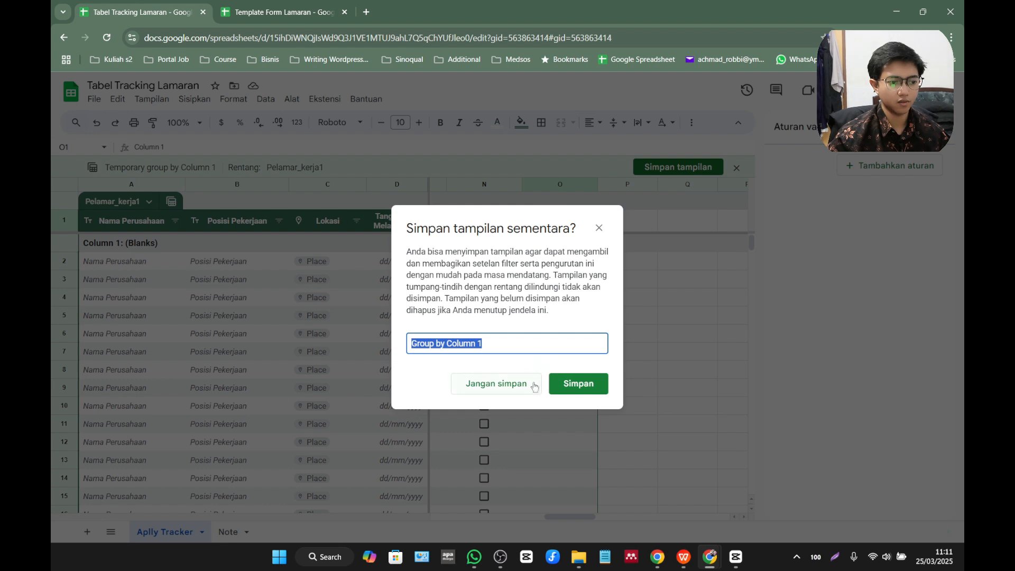
pyautogui.click(514, 387)
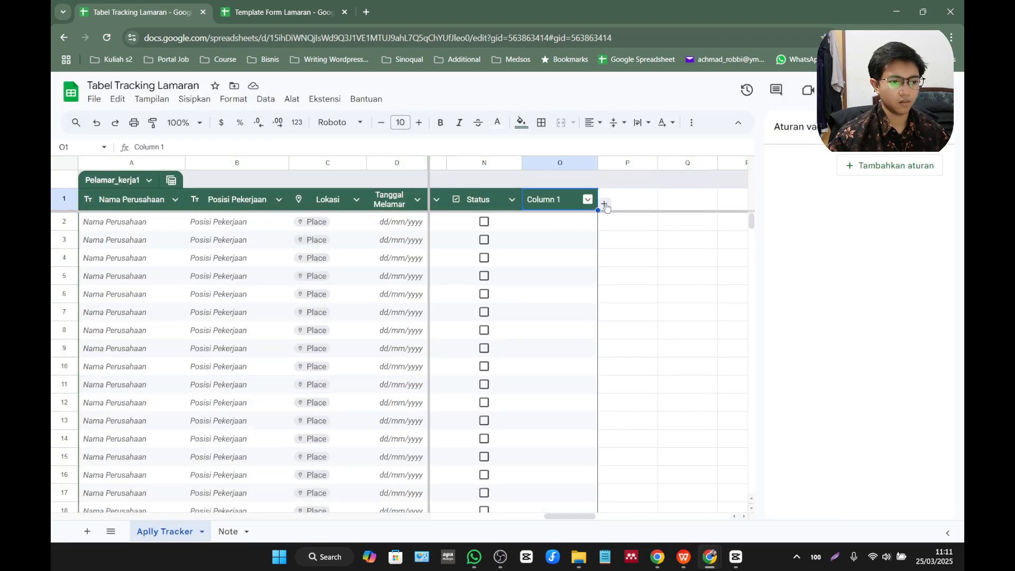
pyautogui.click(588, 200)
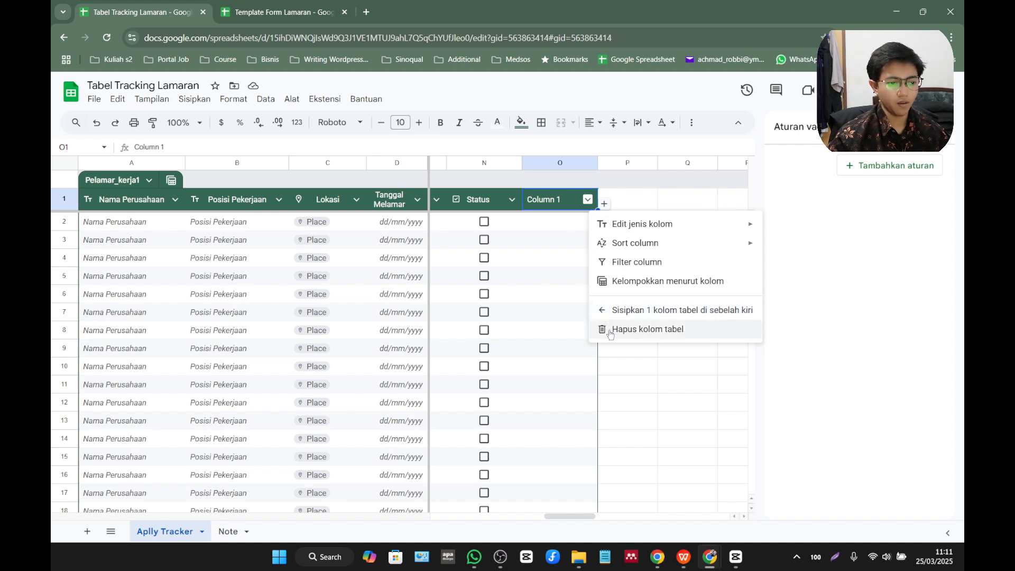
pyautogui.click(644, 331)
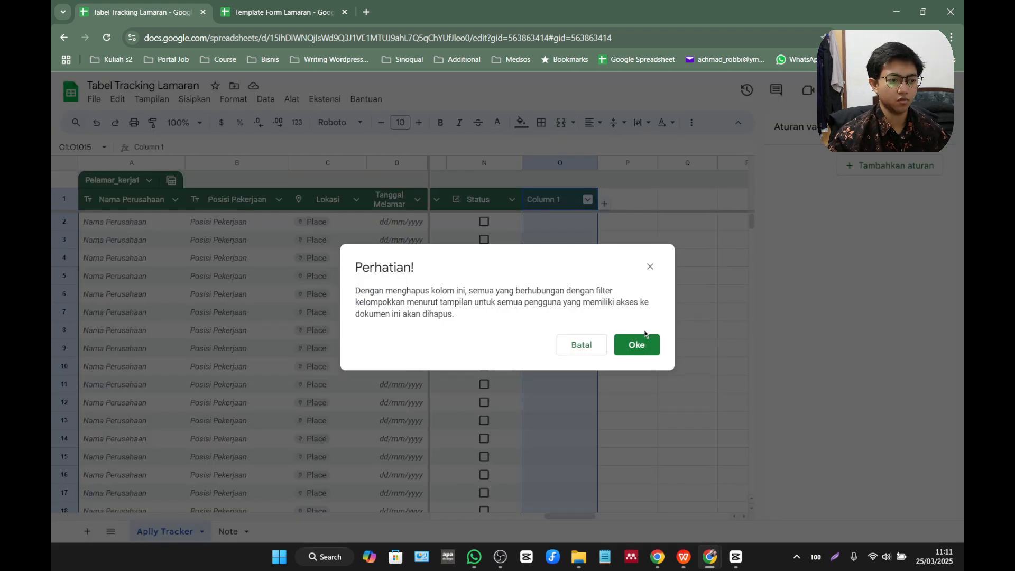
pyautogui.click(586, 350)
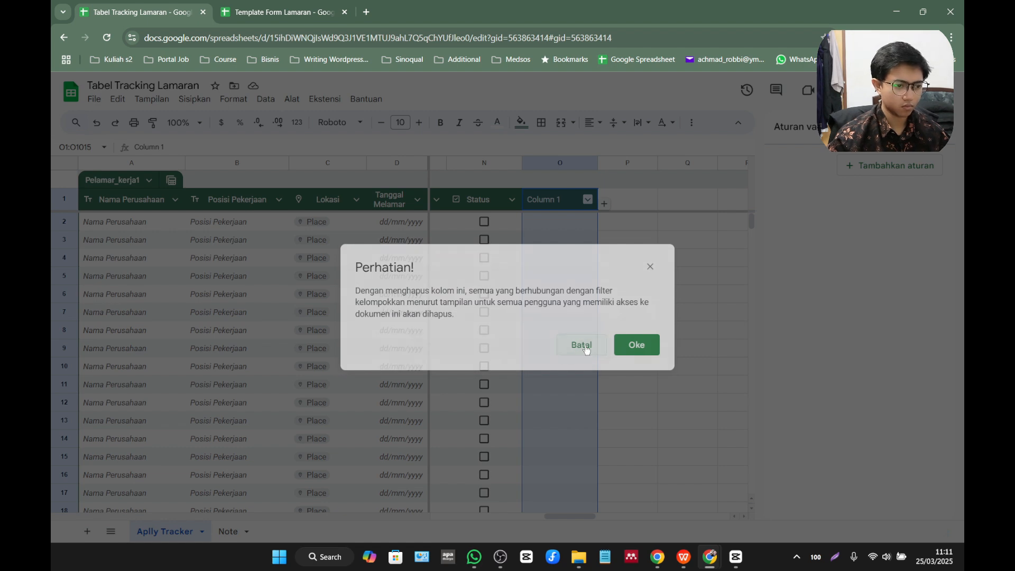
# Delete the entire sheet column O after Status, accepting the removal of its group-by views.
pyautogui.click(568, 164)
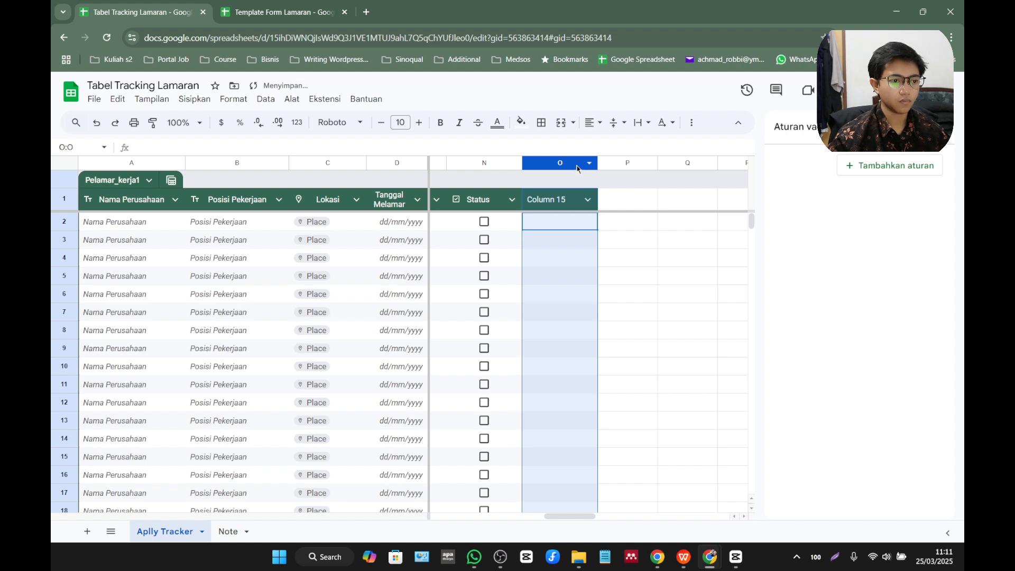
pyautogui.rightClick(576, 165)
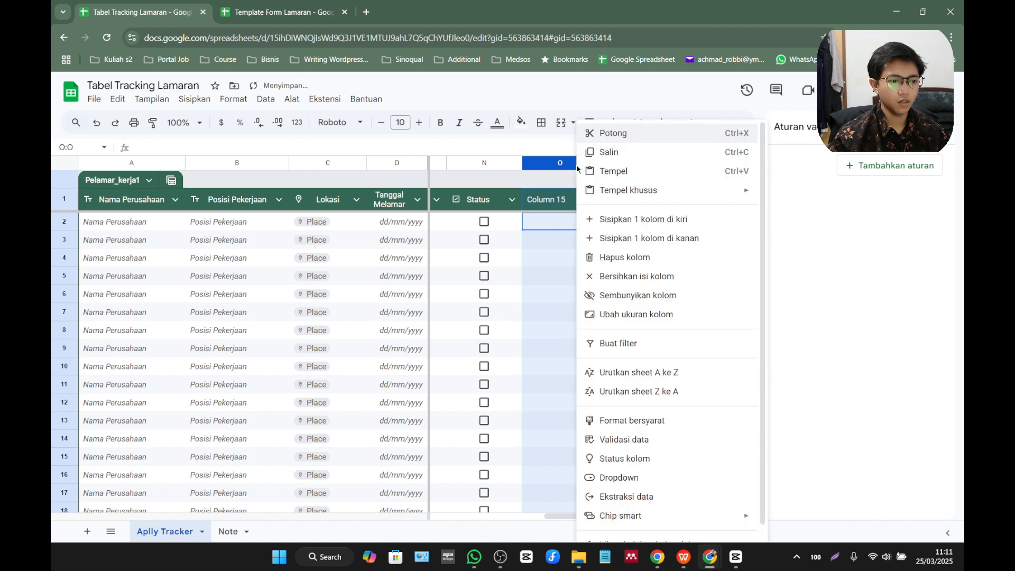
pyautogui.click(633, 259)
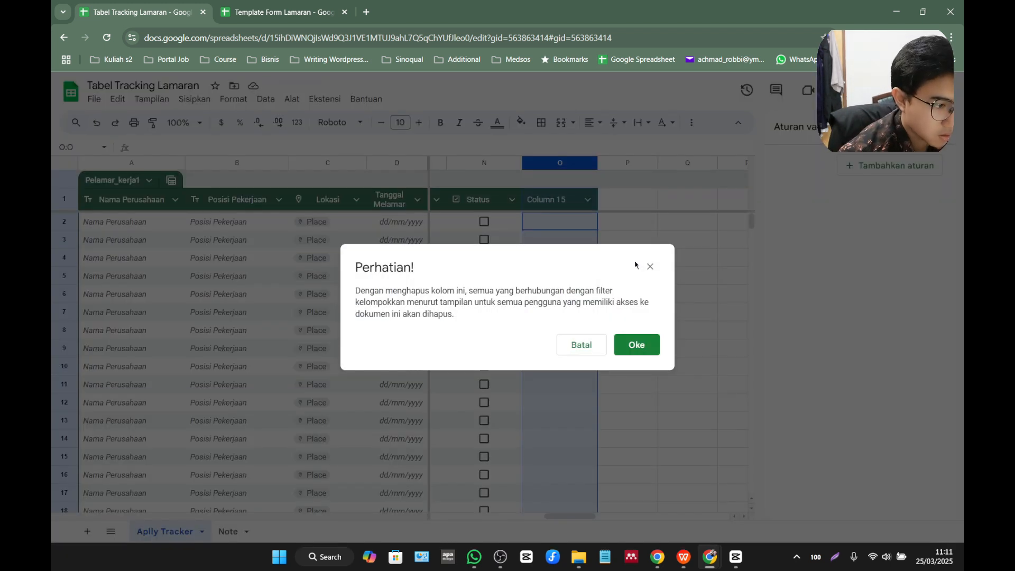
pyautogui.click(635, 343)
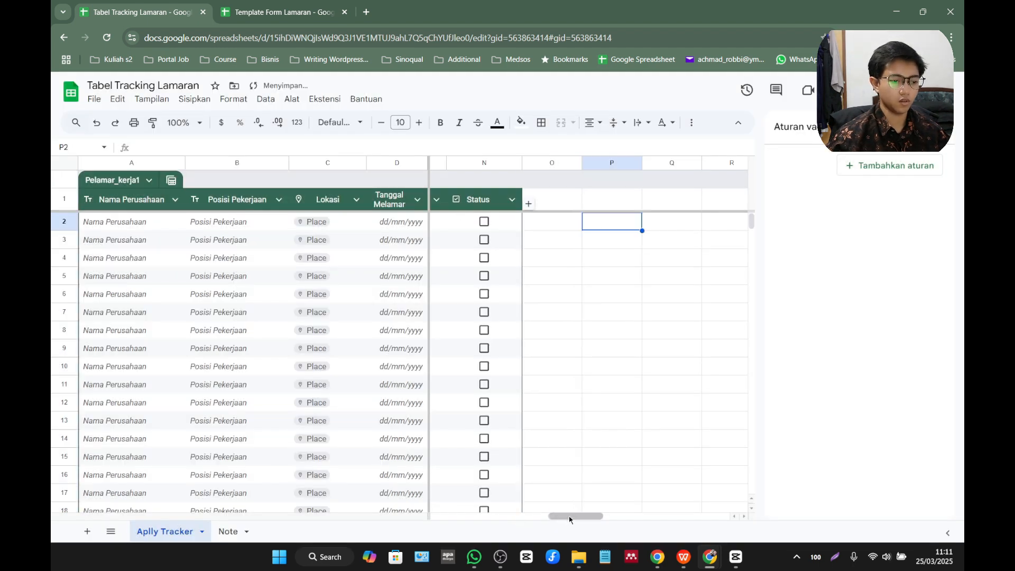
# Tick the Status checkbox in row 2 and colour it green.
pyautogui.moveTo(569, 516); pyautogui.dragTo(548, 517)
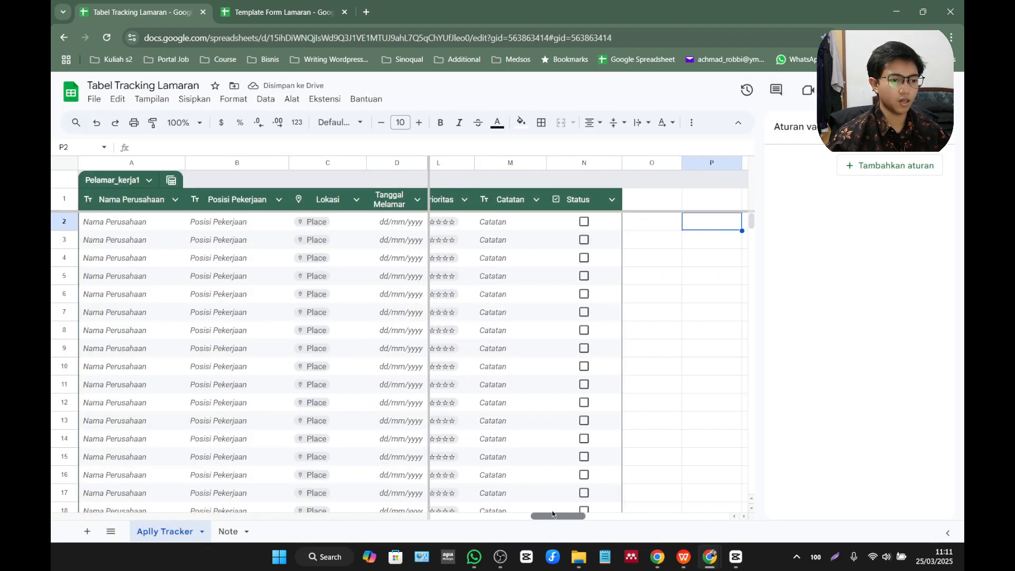
pyautogui.click(582, 221)
pyautogui.click(582, 222)
pyautogui.click(582, 221)
pyautogui.click(582, 222)
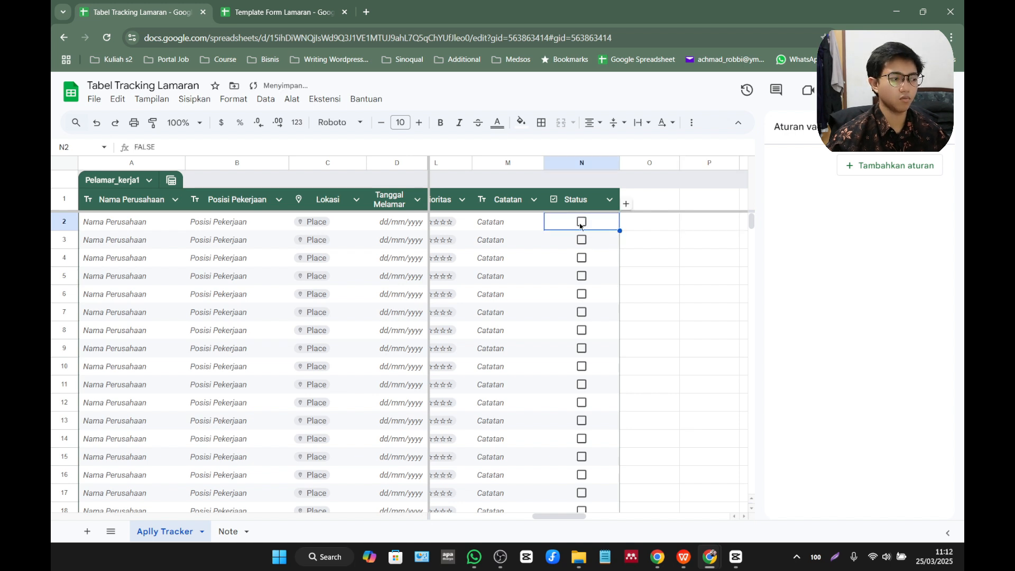
pyautogui.click(582, 222)
pyautogui.click(497, 122)
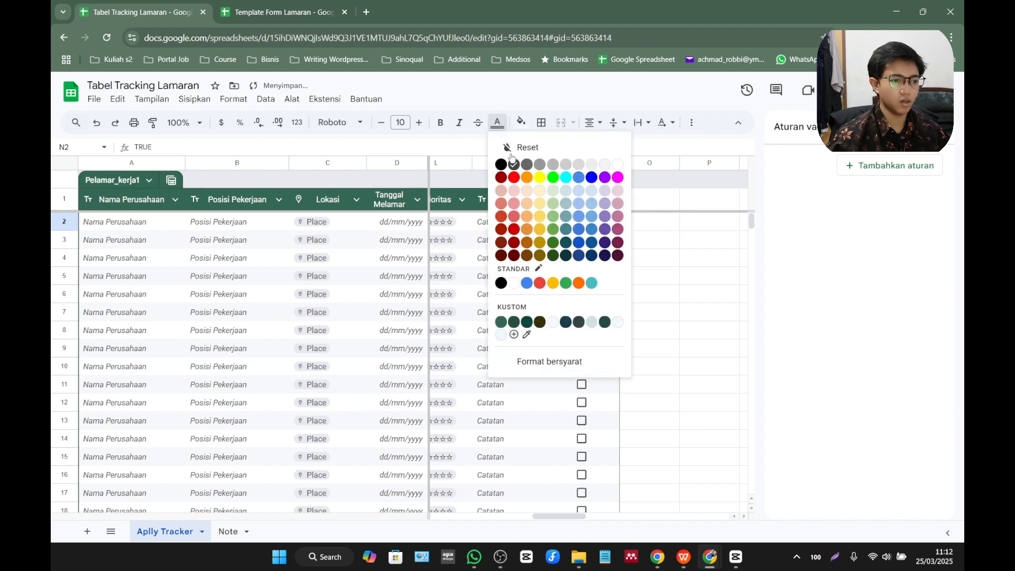
pyautogui.click(566, 283)
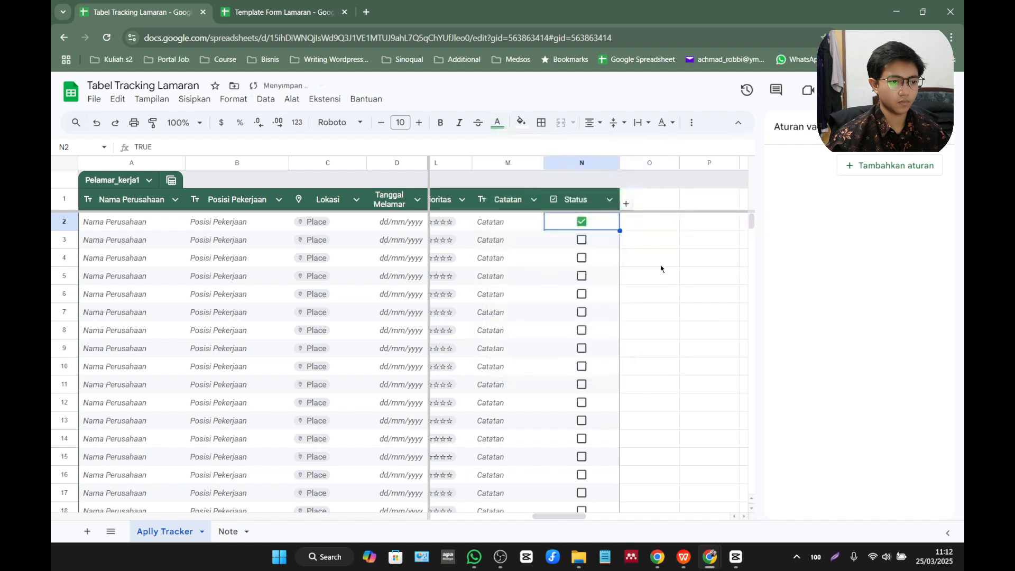
pyautogui.click(661, 265)
# Tick the Status checkbox in row 3 and colour the checkbox red through the text colour.
pyautogui.click(582, 241)
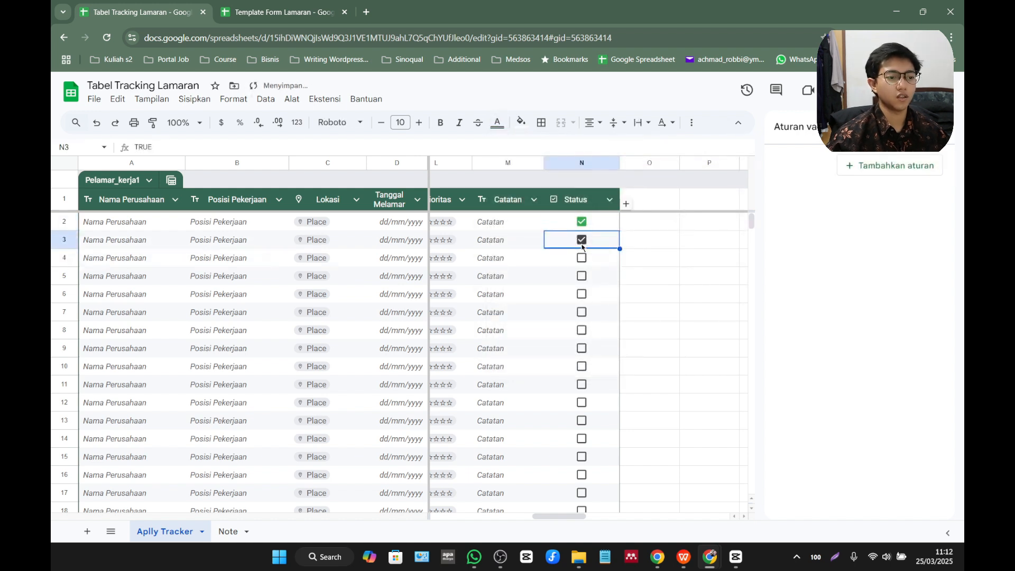
pyautogui.click(521, 123)
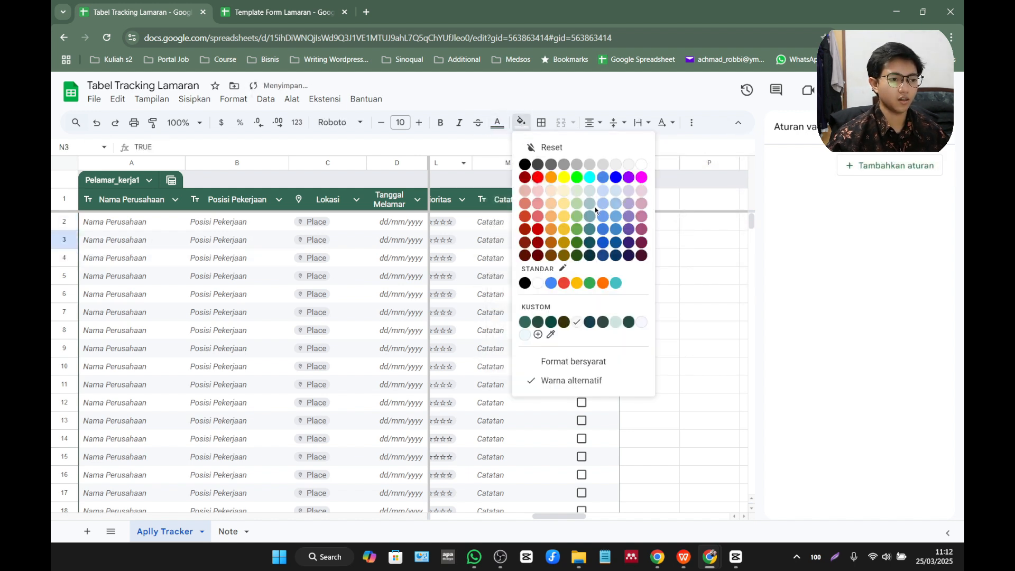
pyautogui.click(536, 179)
pyautogui.hotkey('ctrl', 'z')
pyautogui.click(497, 123)
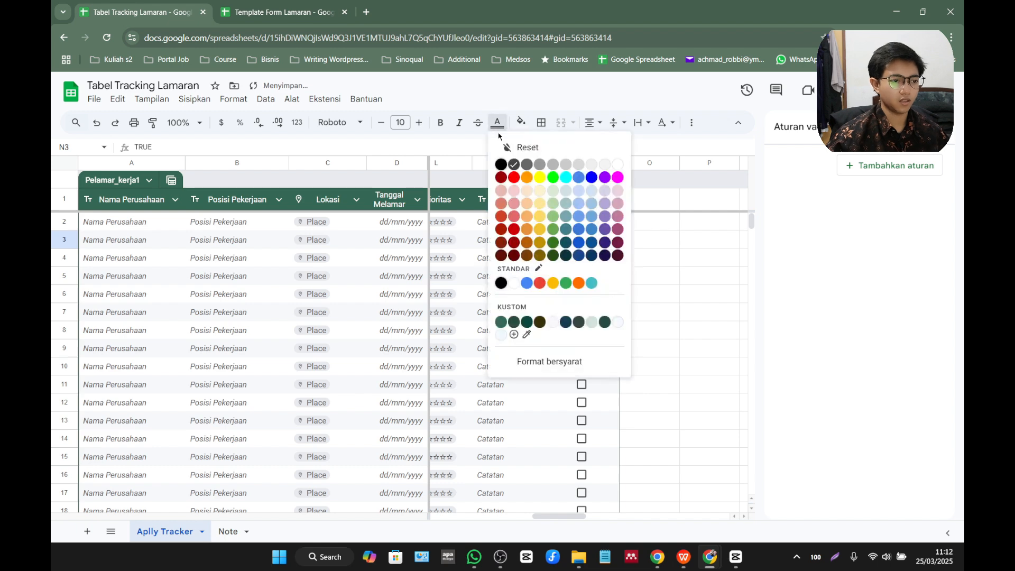
pyautogui.click(514, 177)
pyautogui.click(662, 261)
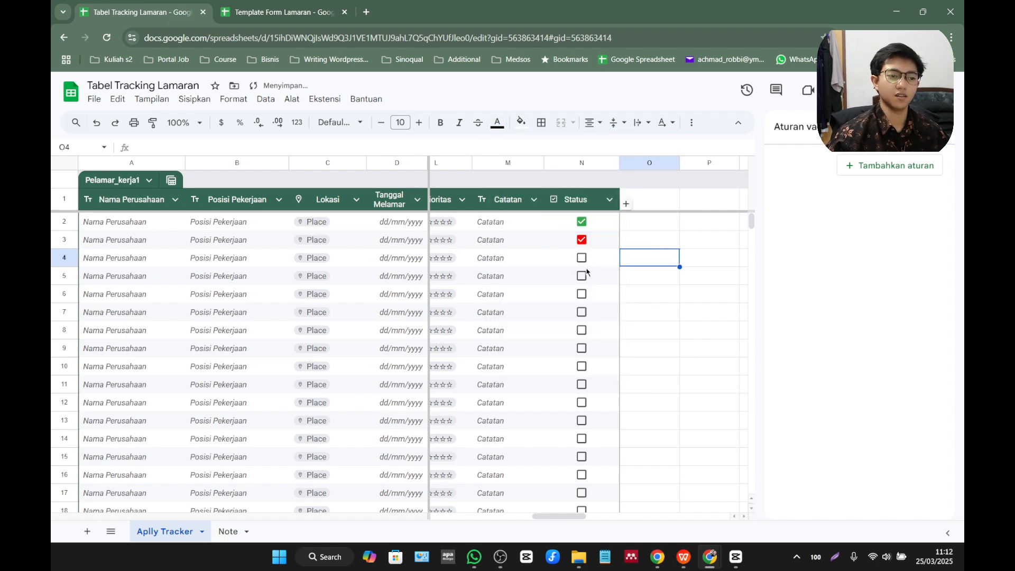
pyautogui.click(568, 512)
pyautogui.moveTo(568, 516); pyautogui.dragTo(334, 432)
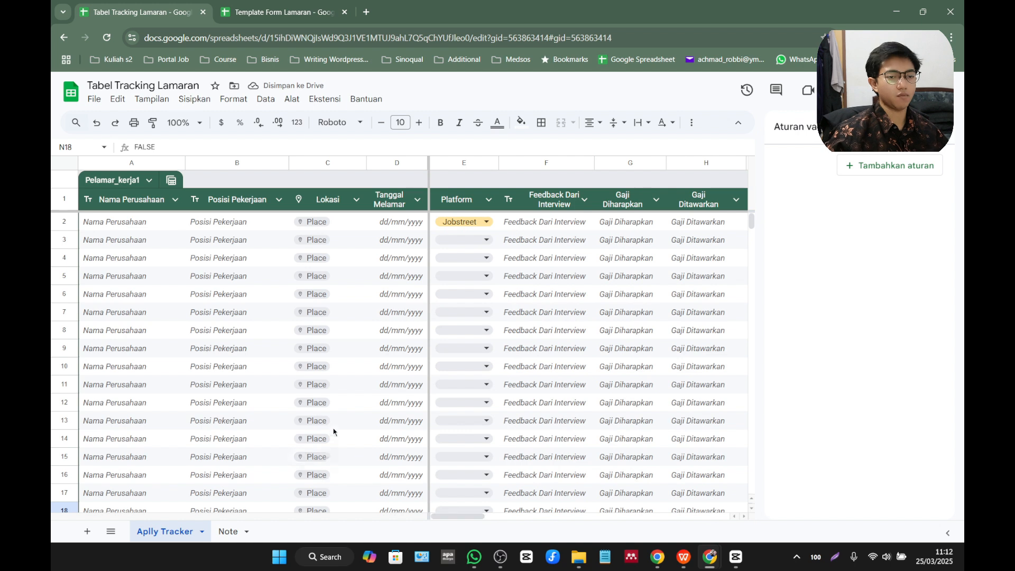